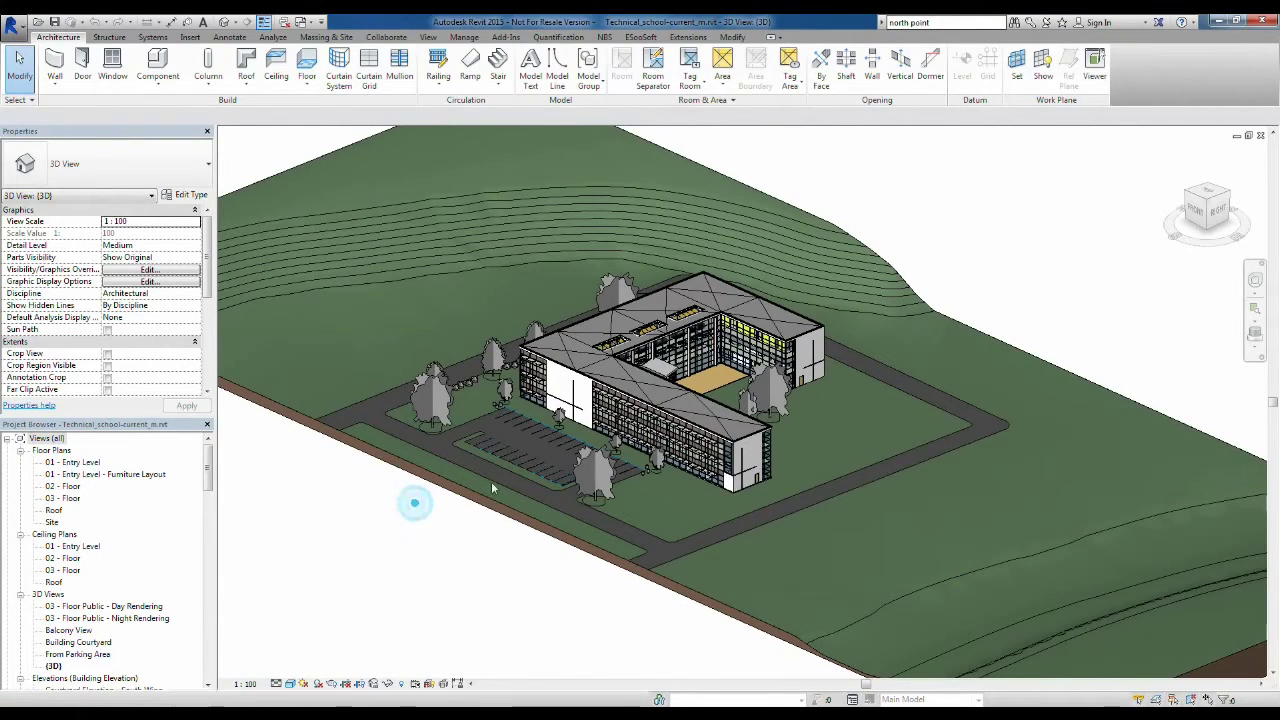
Open the 01 - Entry Level - Furniture Layout floor plan
shift+middle_drag(469, 423, 613, 367)
scroll(613, 367, up, 2)
scroll(613, 367, up, 5)
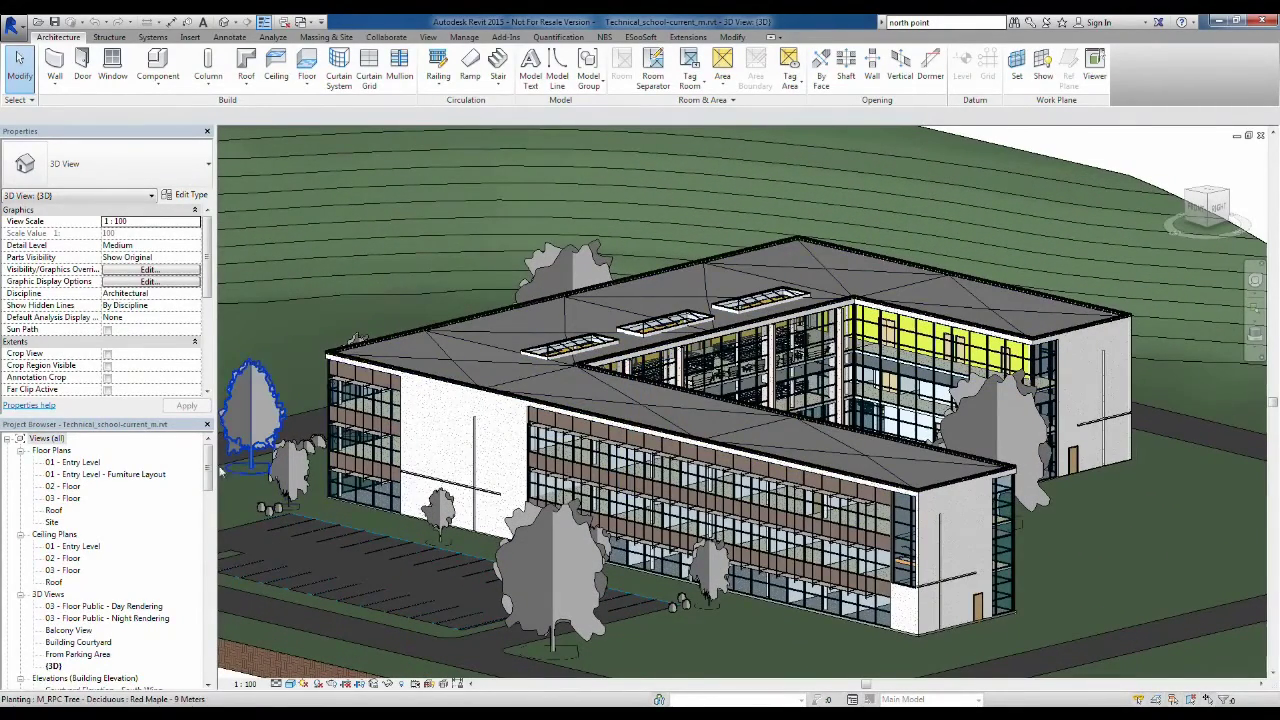
click(150, 475)
right_click(150, 475)
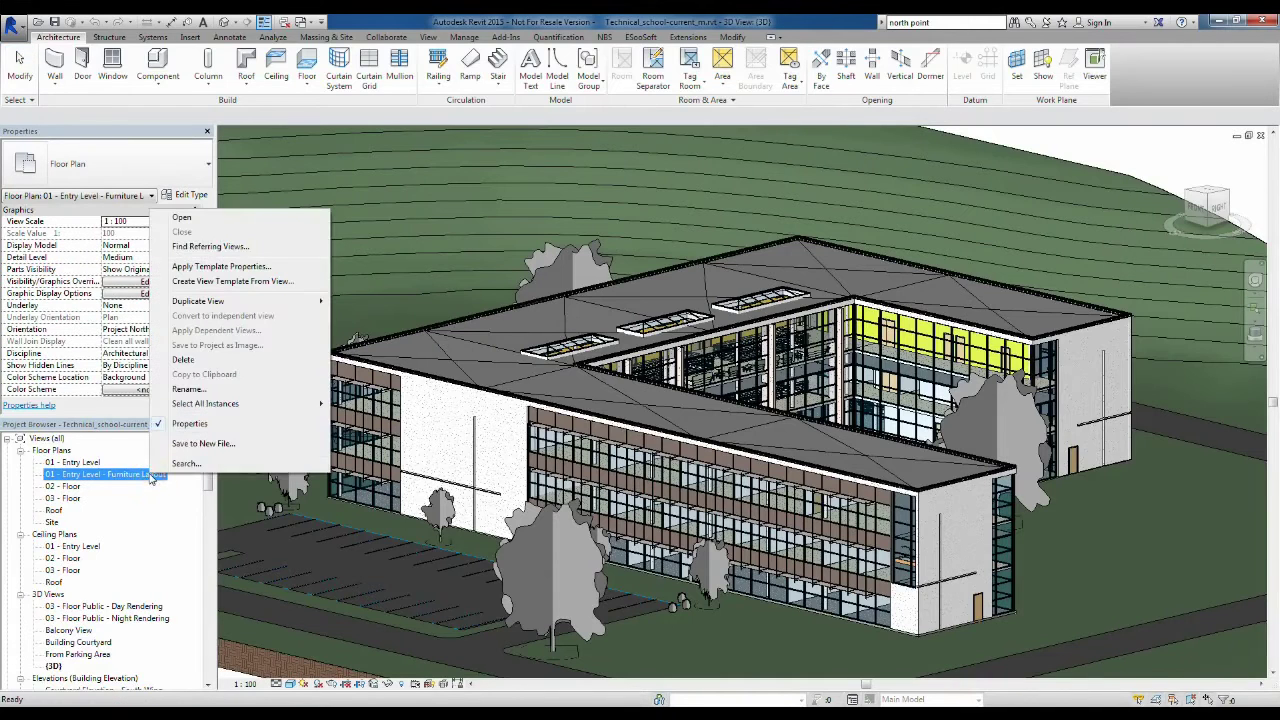
click(233, 225)
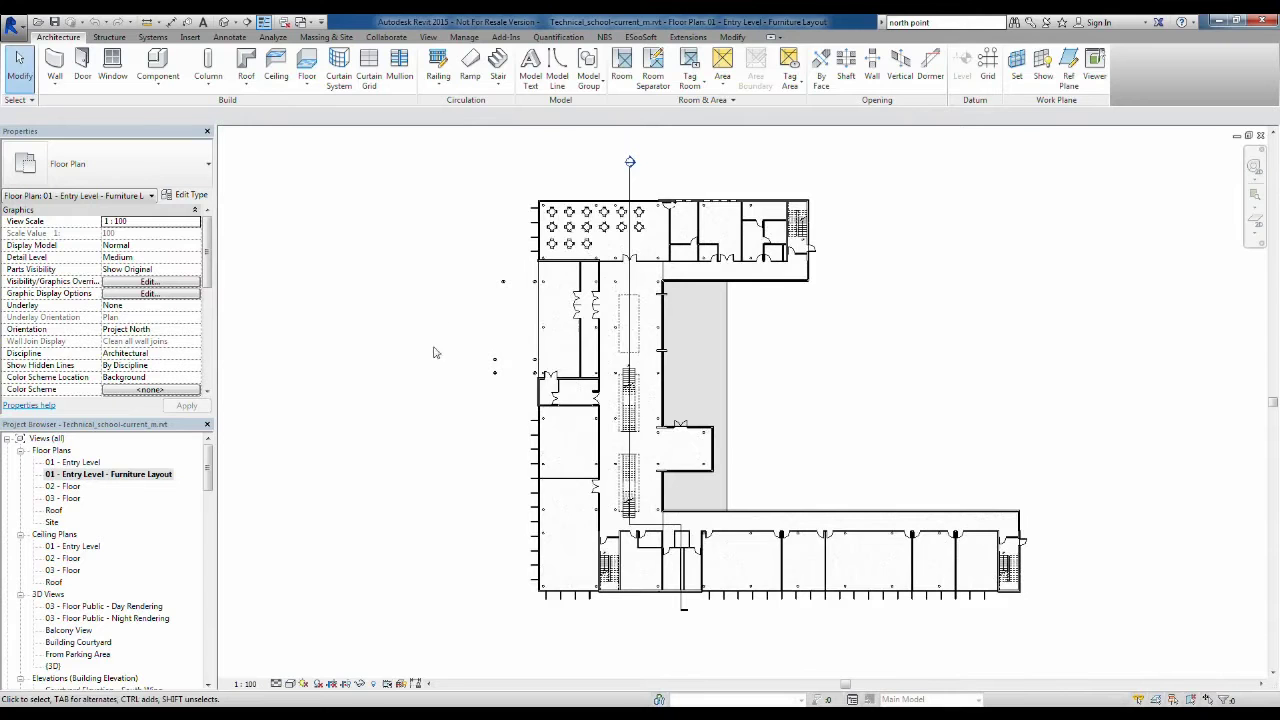
Create a camera view across the large classroom in the south wing, aimed diagonally from its southeast corner towards the corridor, and display it as Shaded
click(772, 367)
scroll(568, 434, up, 5)
scroll(568, 434, up, 2)
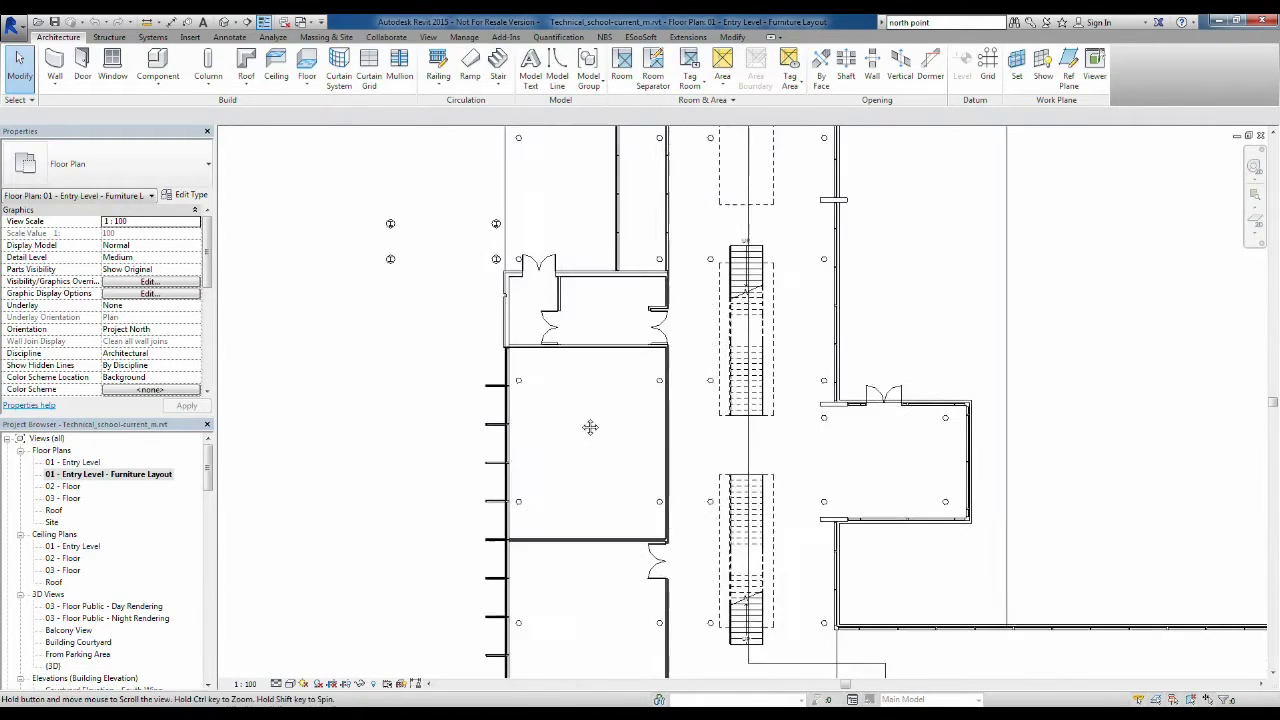
middle_drag(589, 426, 260, 330)
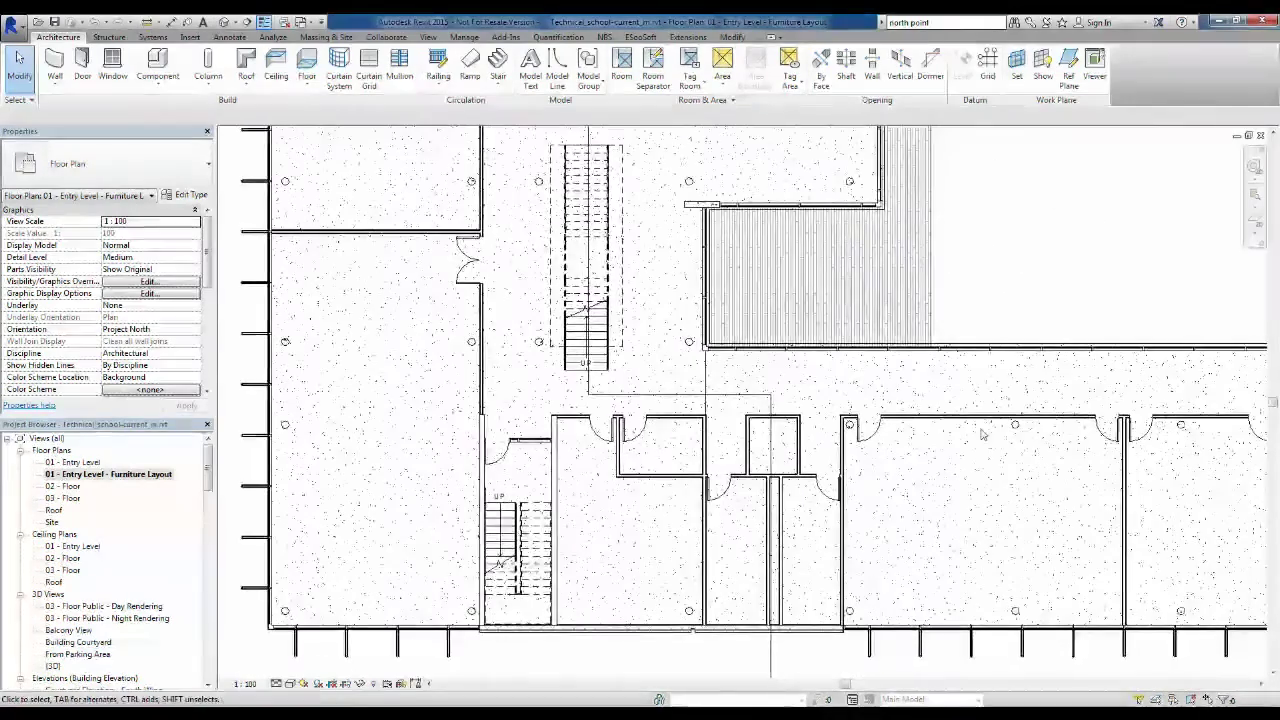
middle_drag(870, 440, 500, 409)
middle_drag(790, 451, 690, 455)
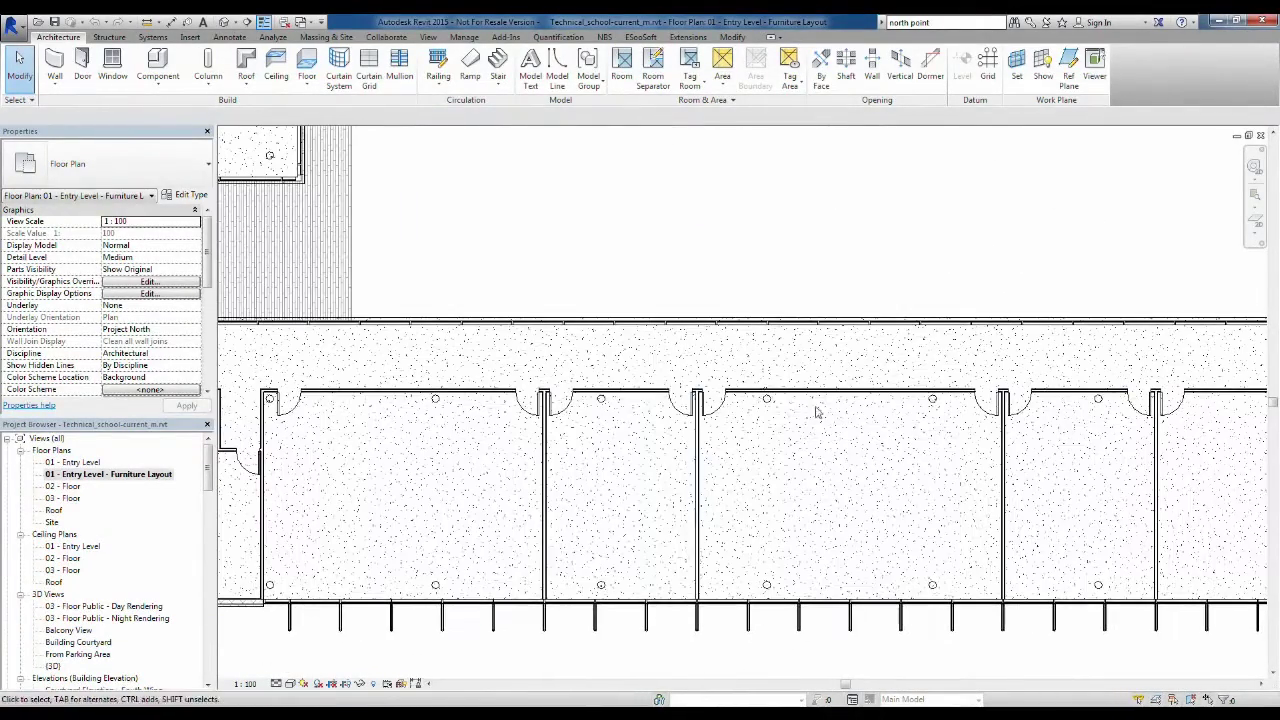
middle_drag(900, 466, 823, 457)
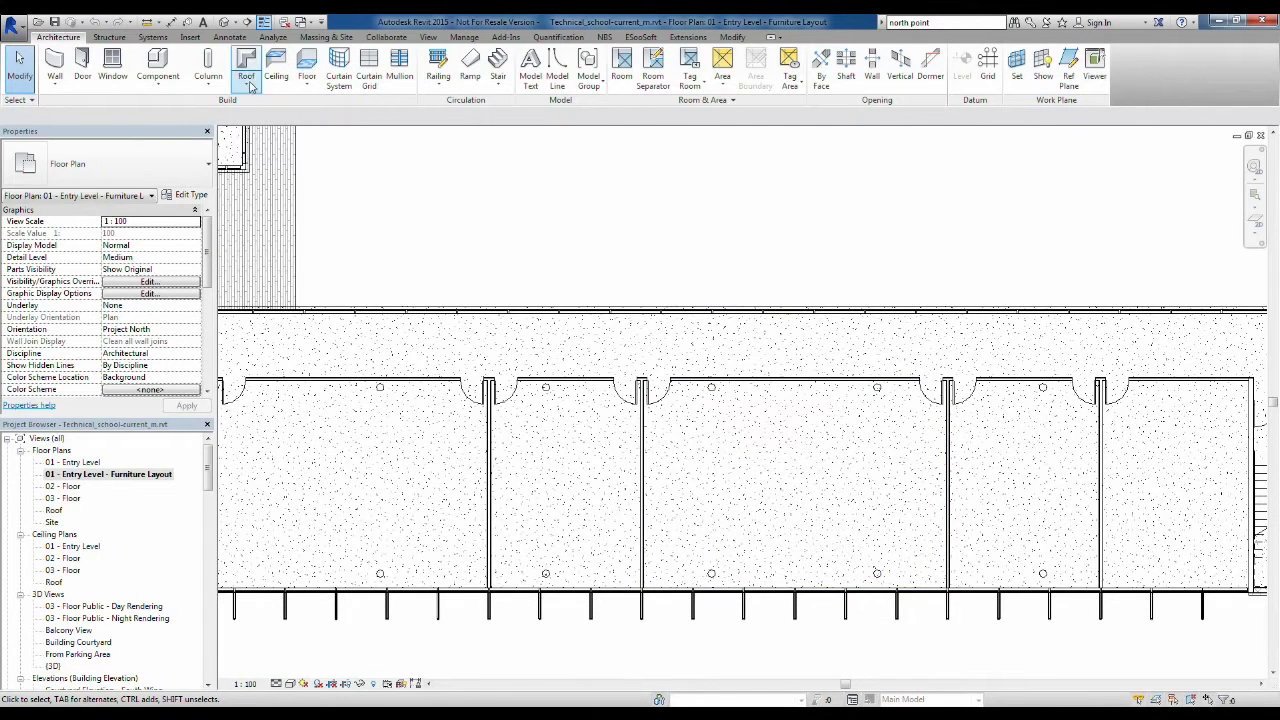
click(233, 23)
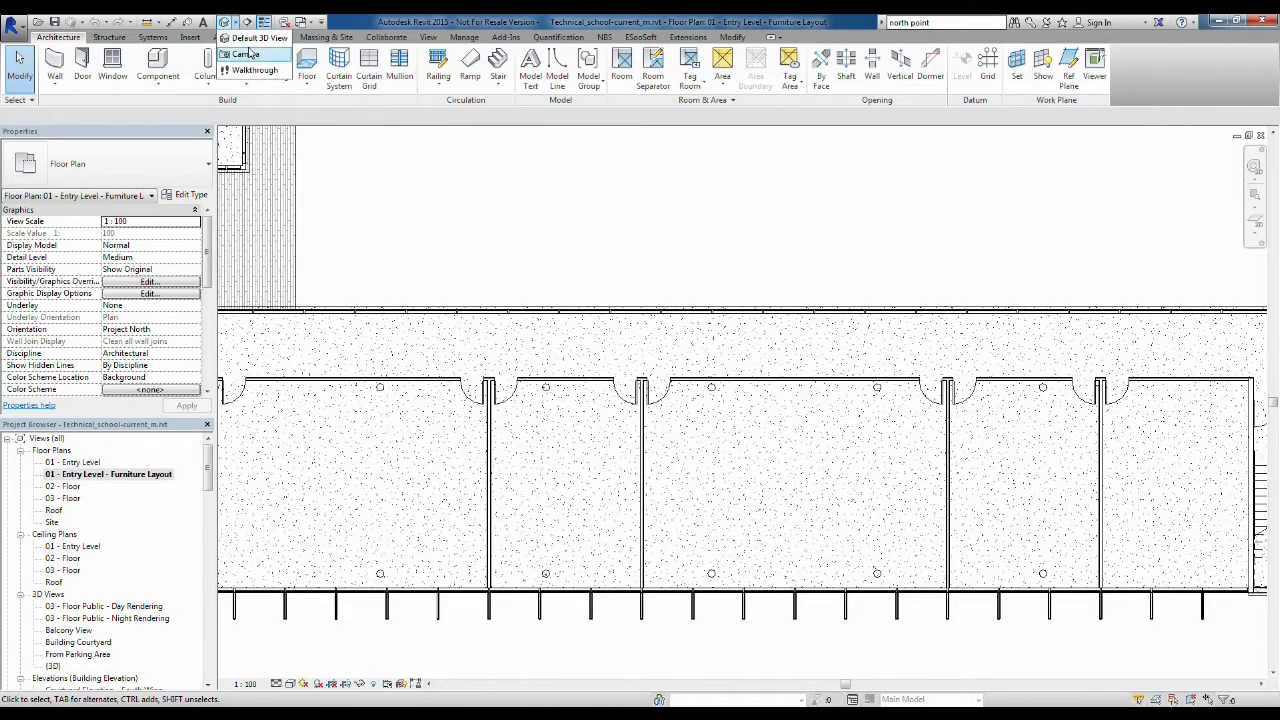
click(246, 54)
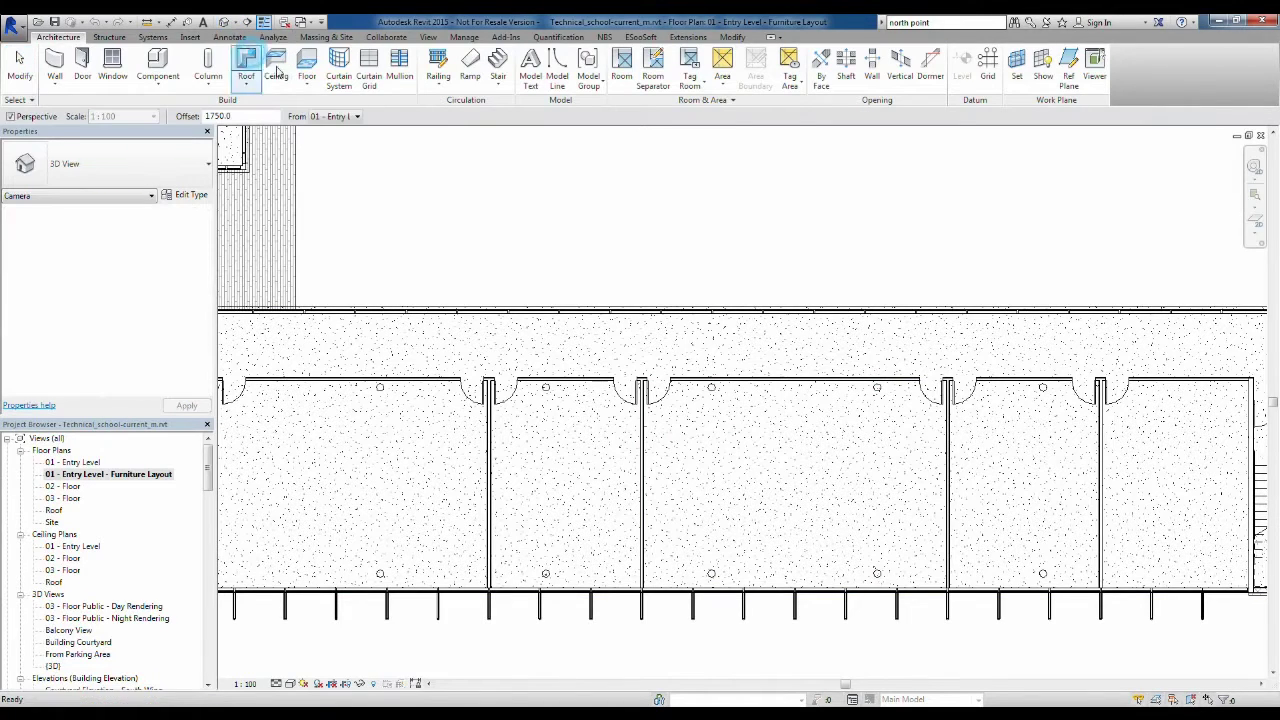
click(921, 560)
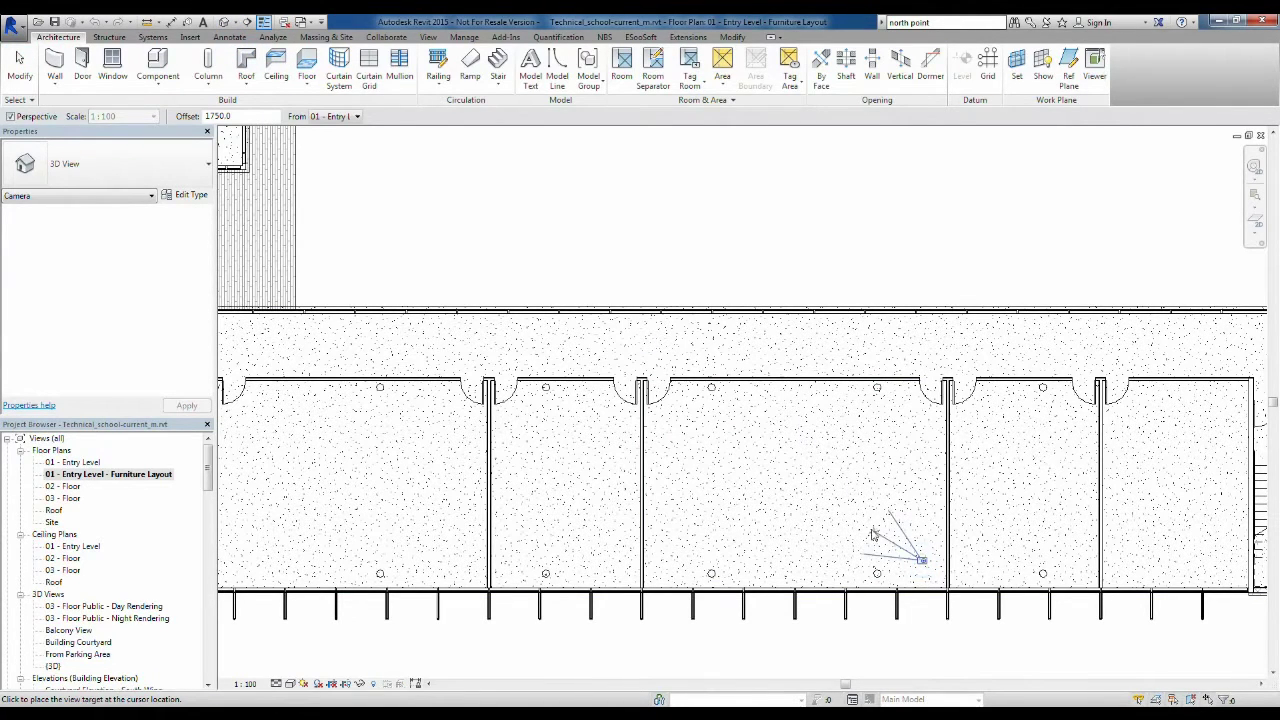
click(603, 358)
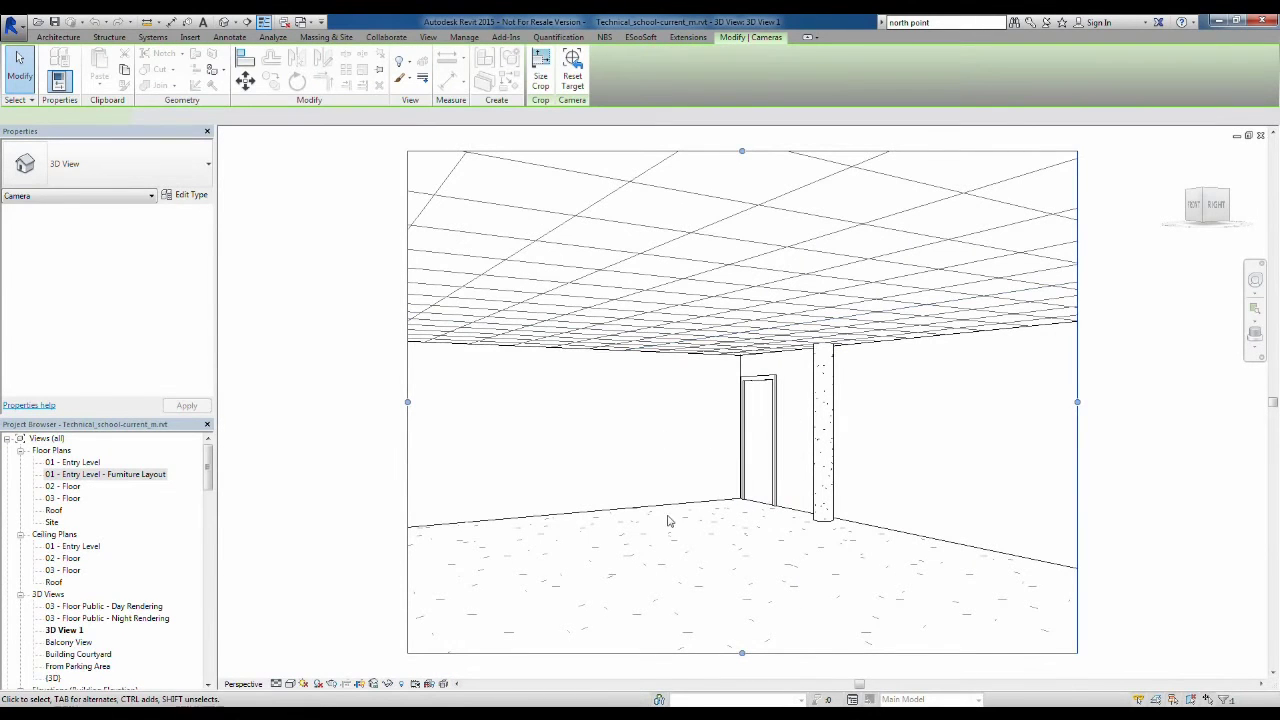
click(290, 683)
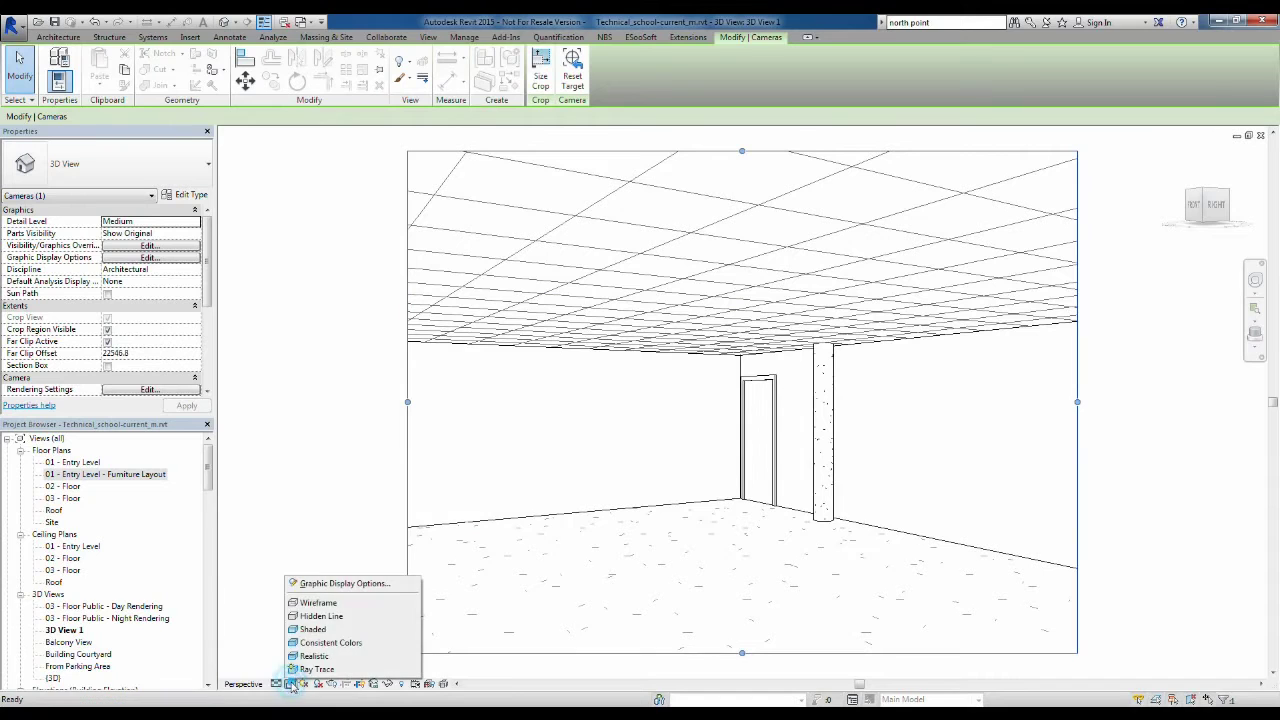
click(337, 630)
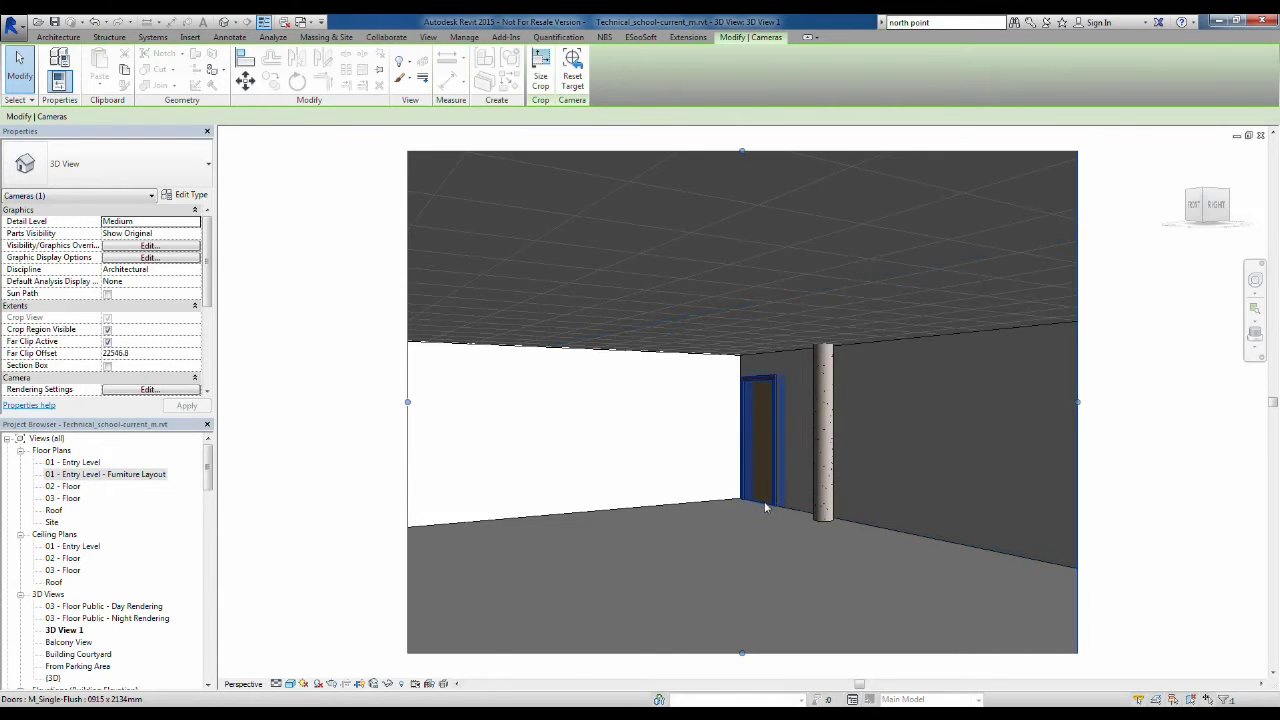
Open the type properties of the corridor partition wall with its preview shown, and review its layer structure
scroll(764, 508, up, 2)
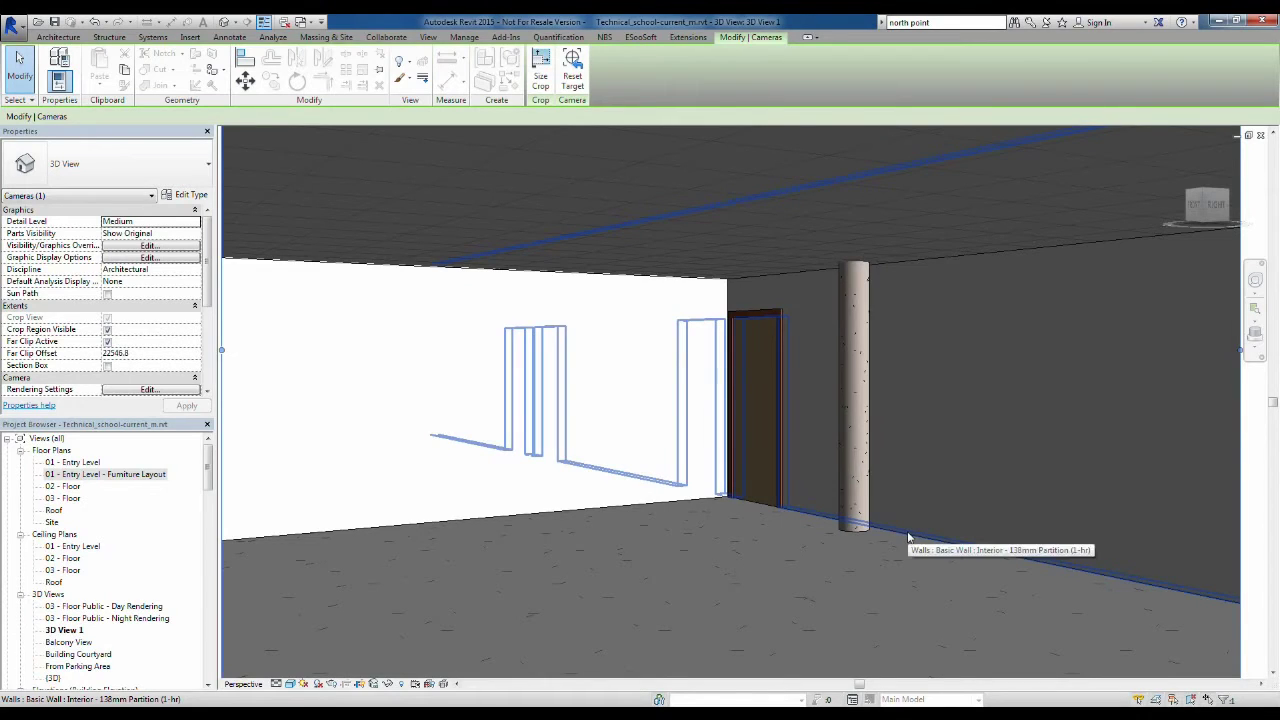
click(906, 531)
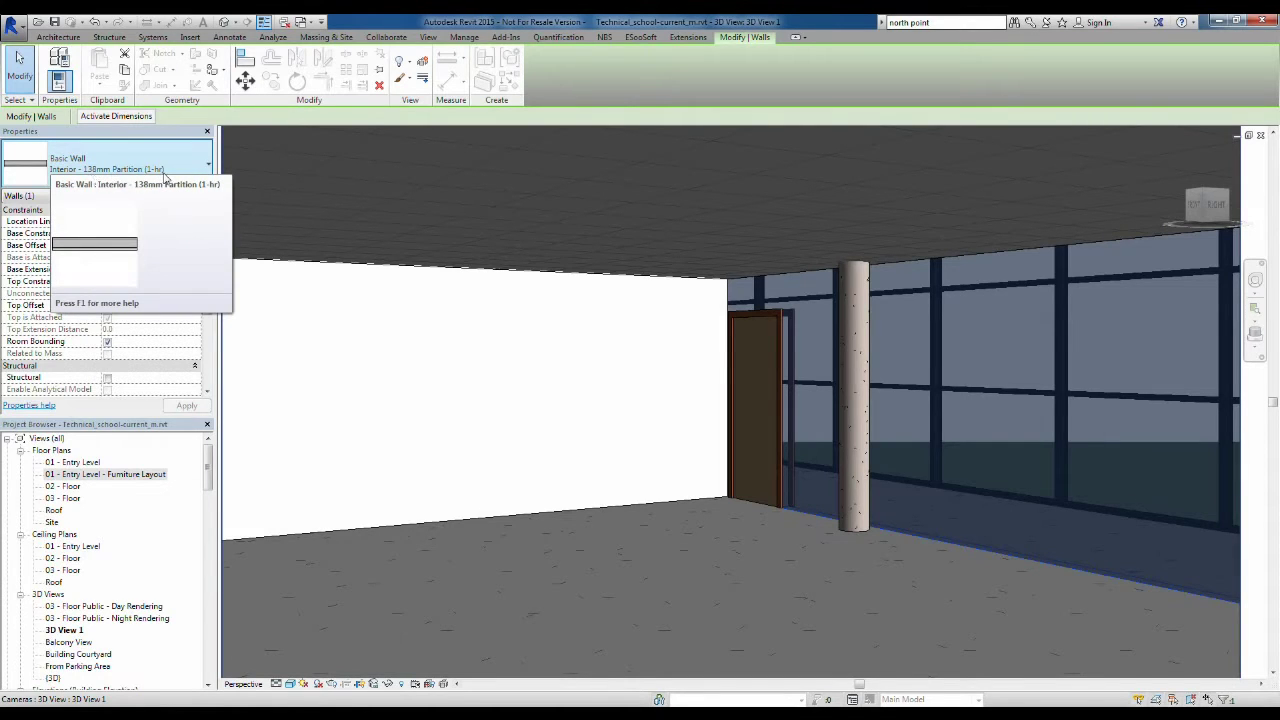
click(186, 196)
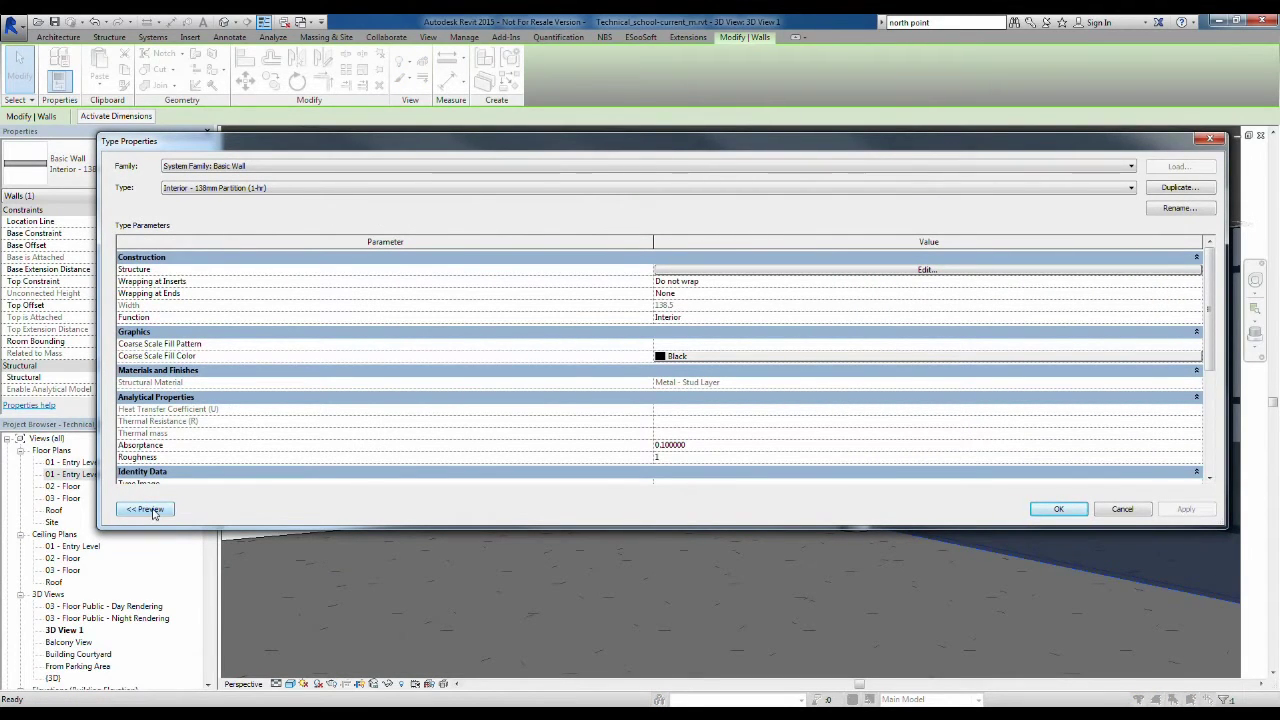
click(146, 510)
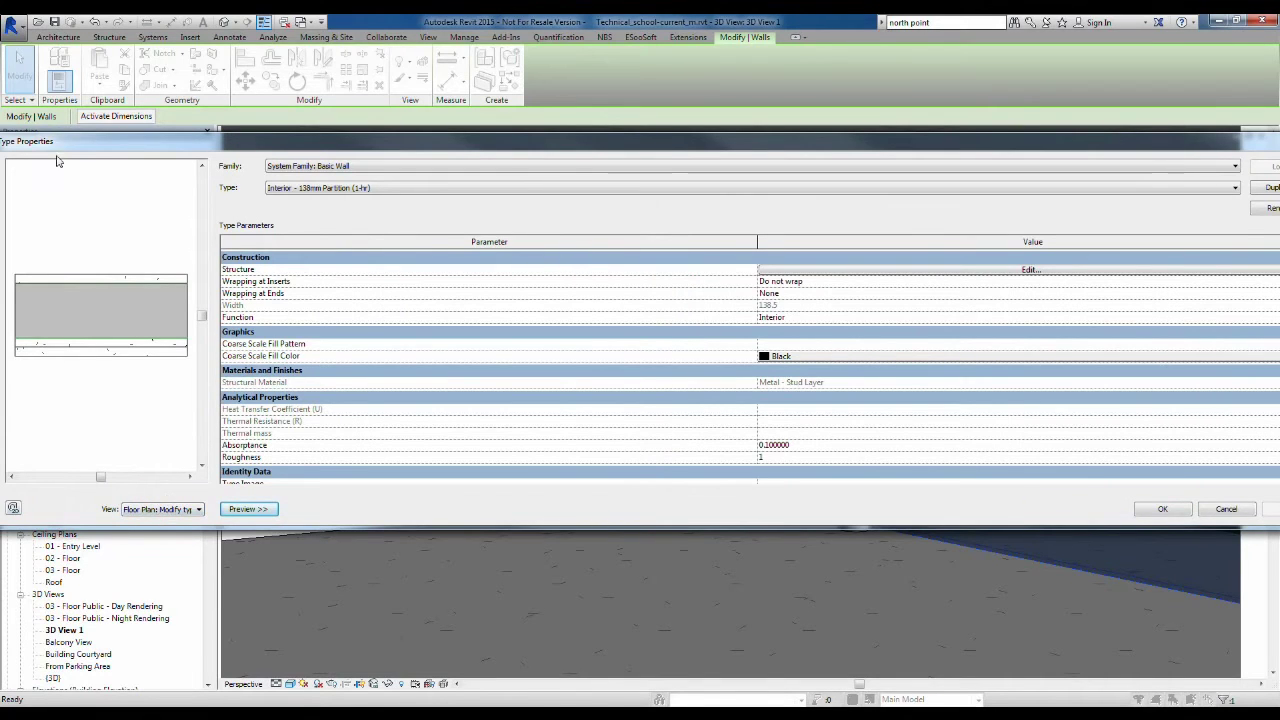
drag(10, 149, 673, 226)
drag(912, 165, 537, 163)
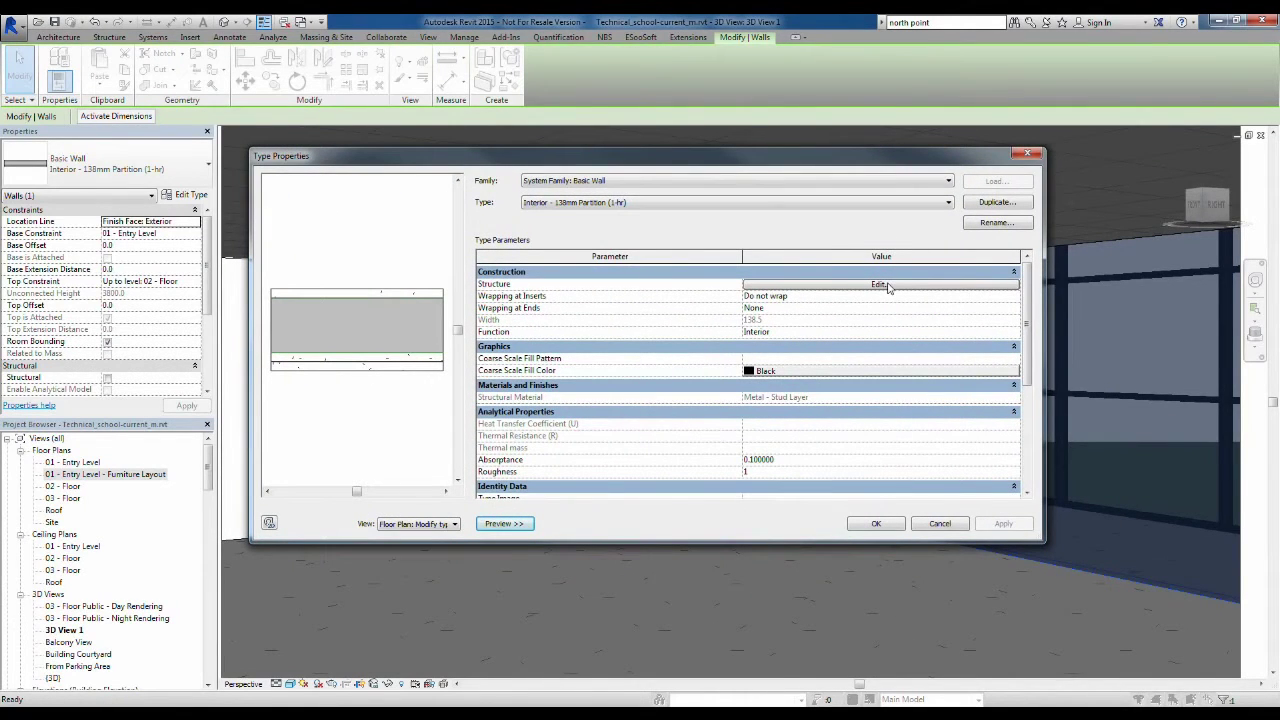
click(878, 285)
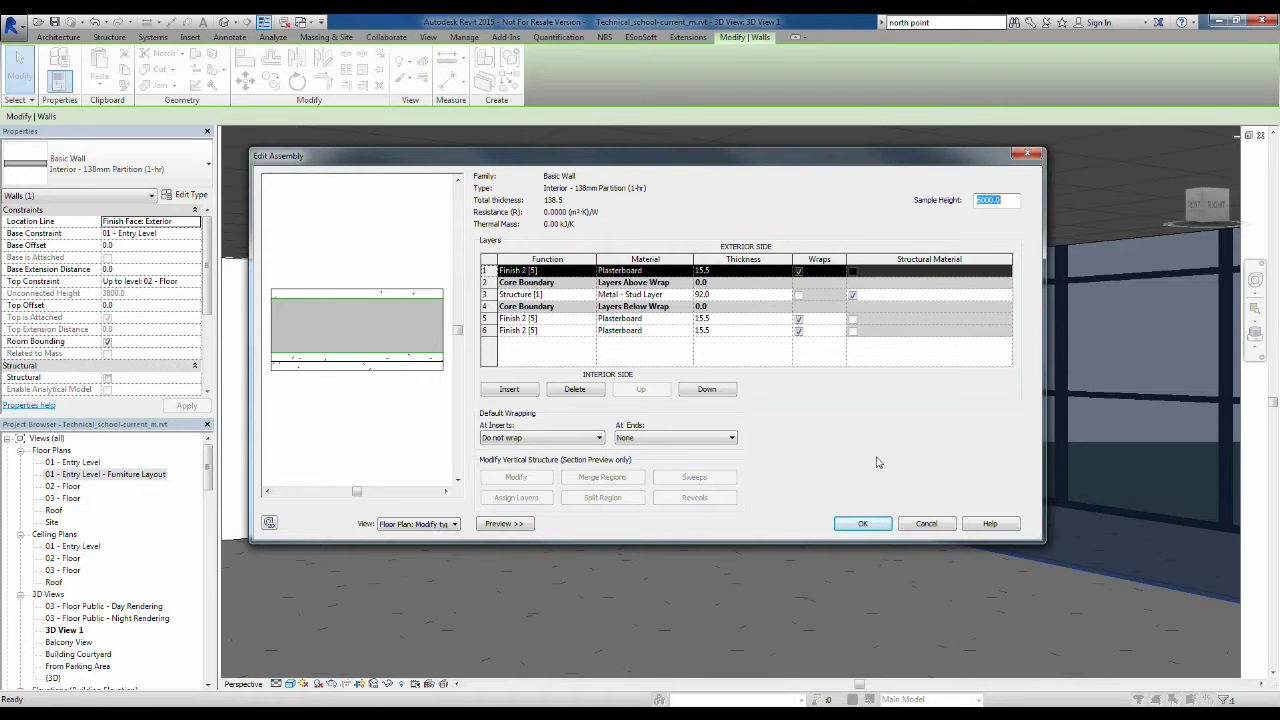
click(928, 524)
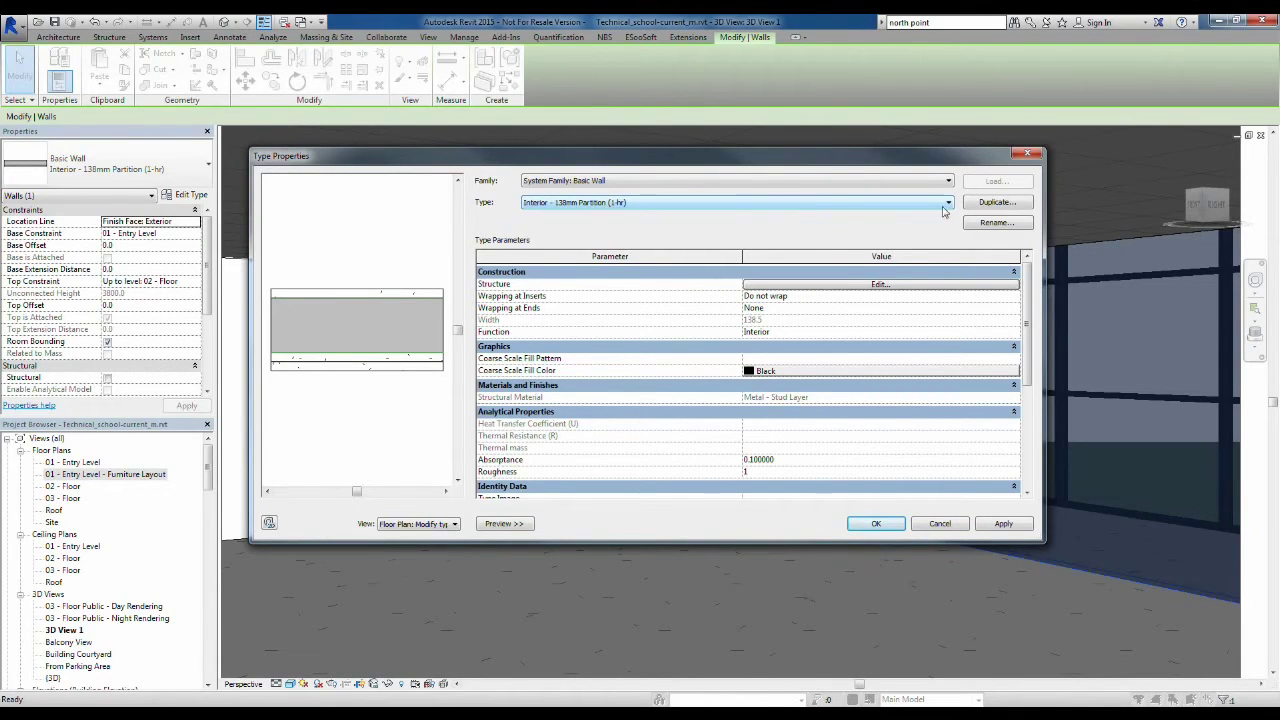
Duplicate the wall type as "Interior - 138mm Partition (1-hr) With Skirting"
click(1005, 203)
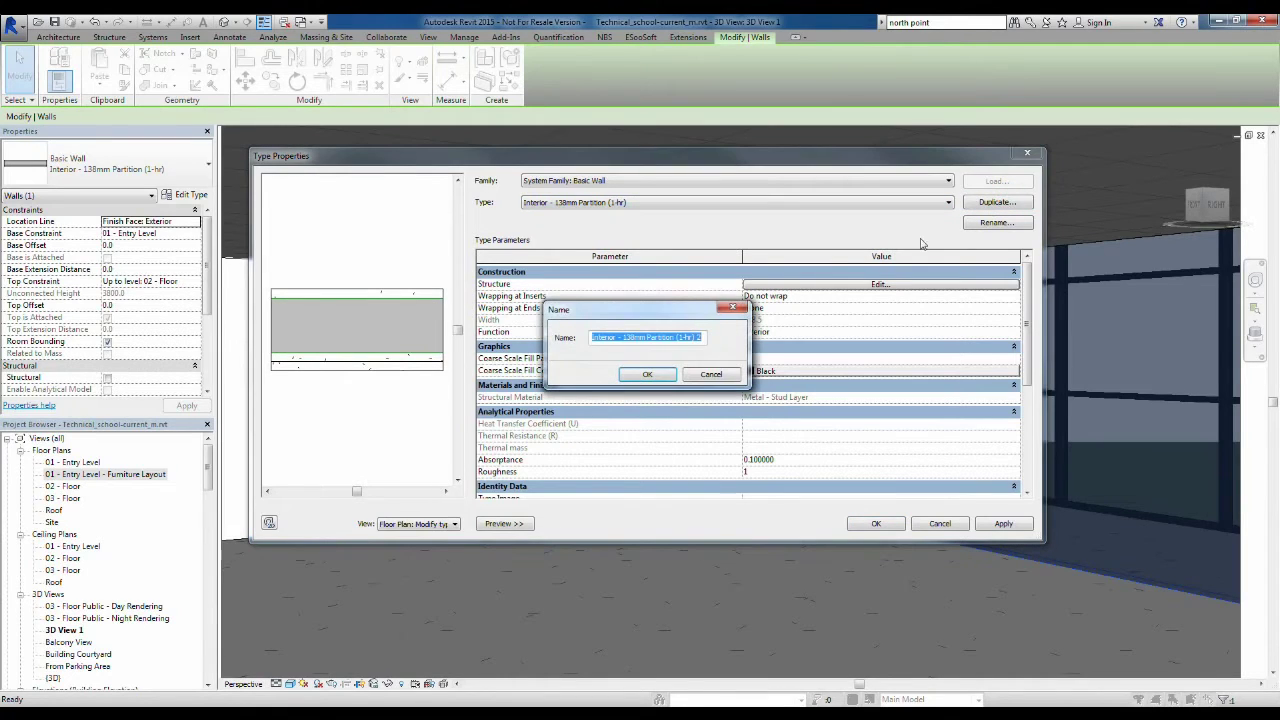
double_click(697, 337)
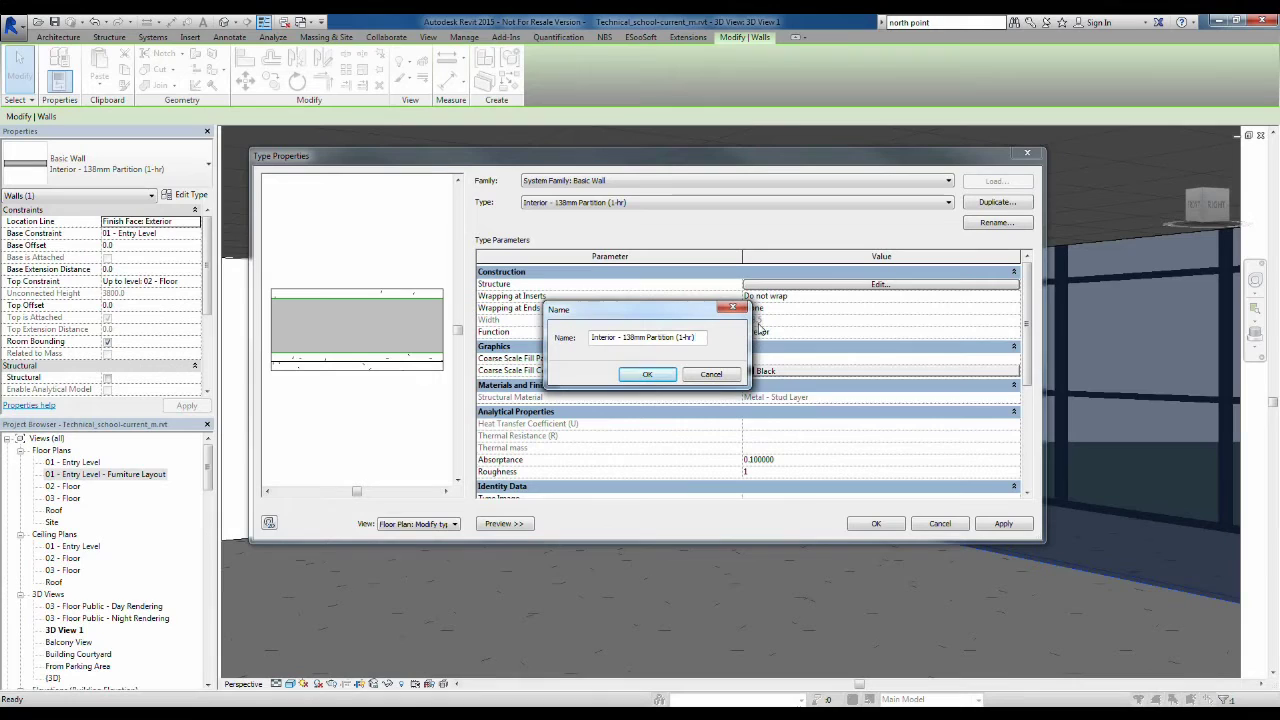
text(With)
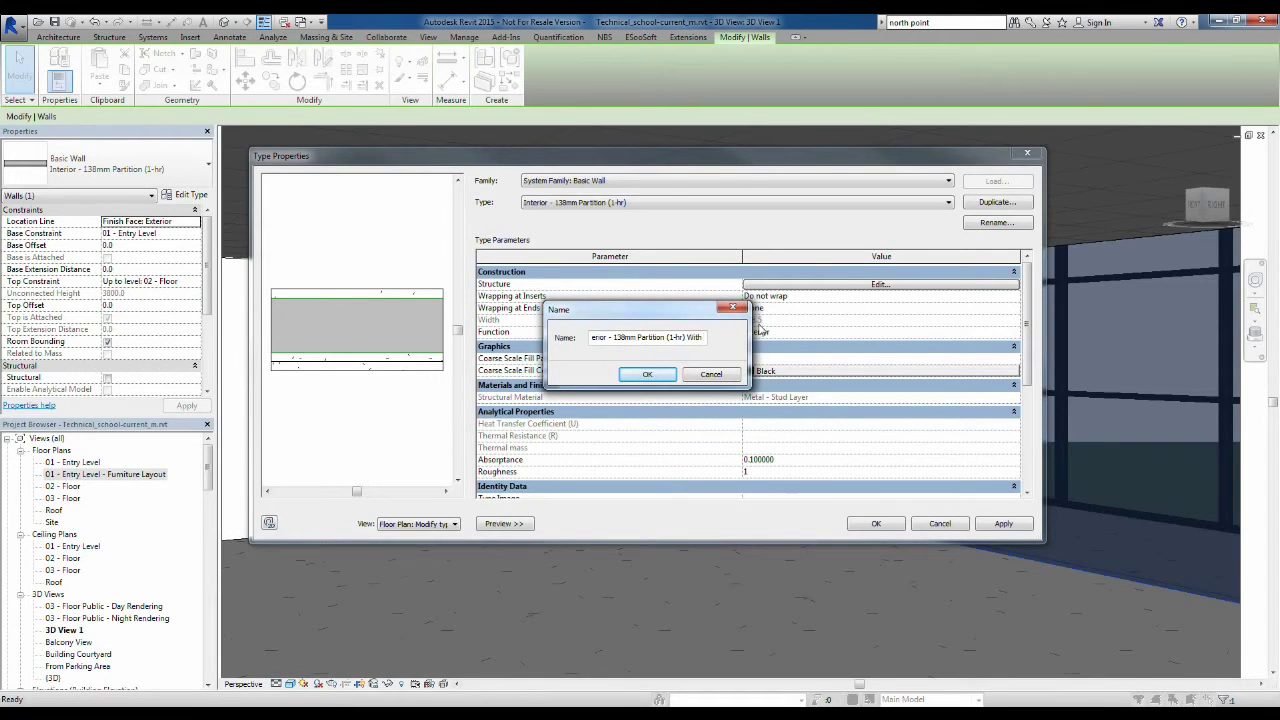
text( Skirting)
click(660, 376)
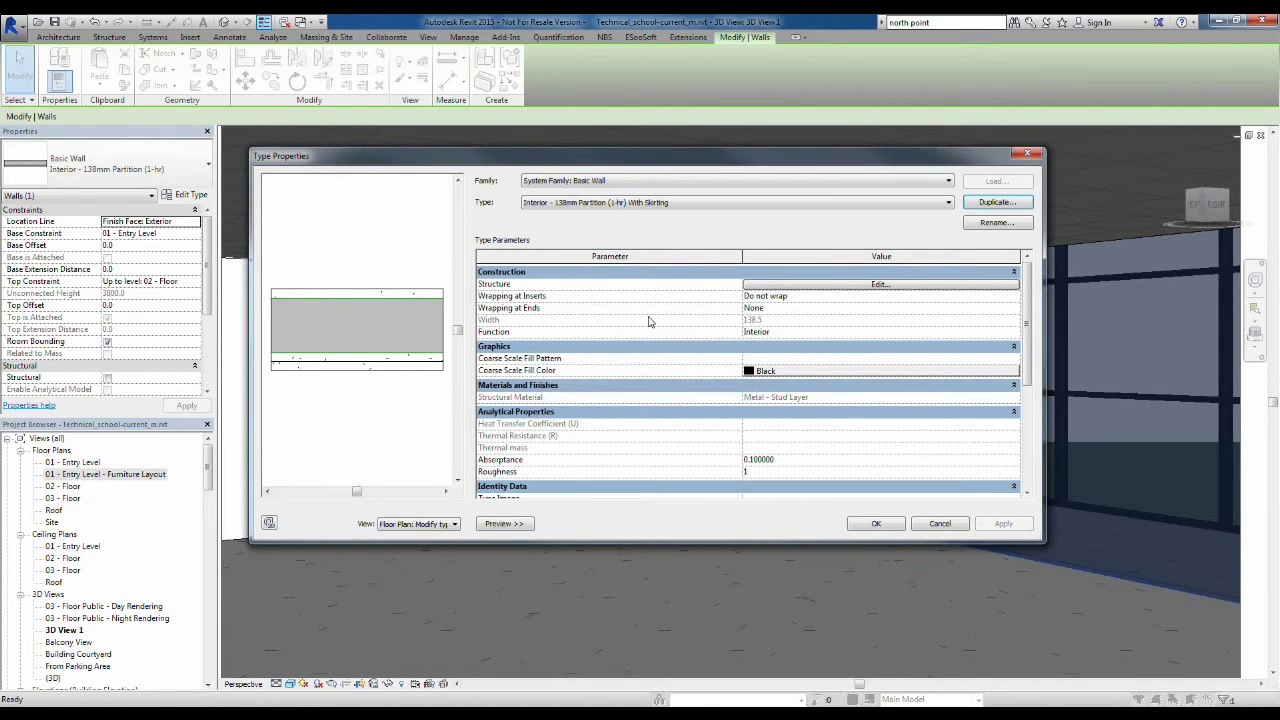
Open the new wall type's structure for editing and switch its preview to the section view
click(880, 285)
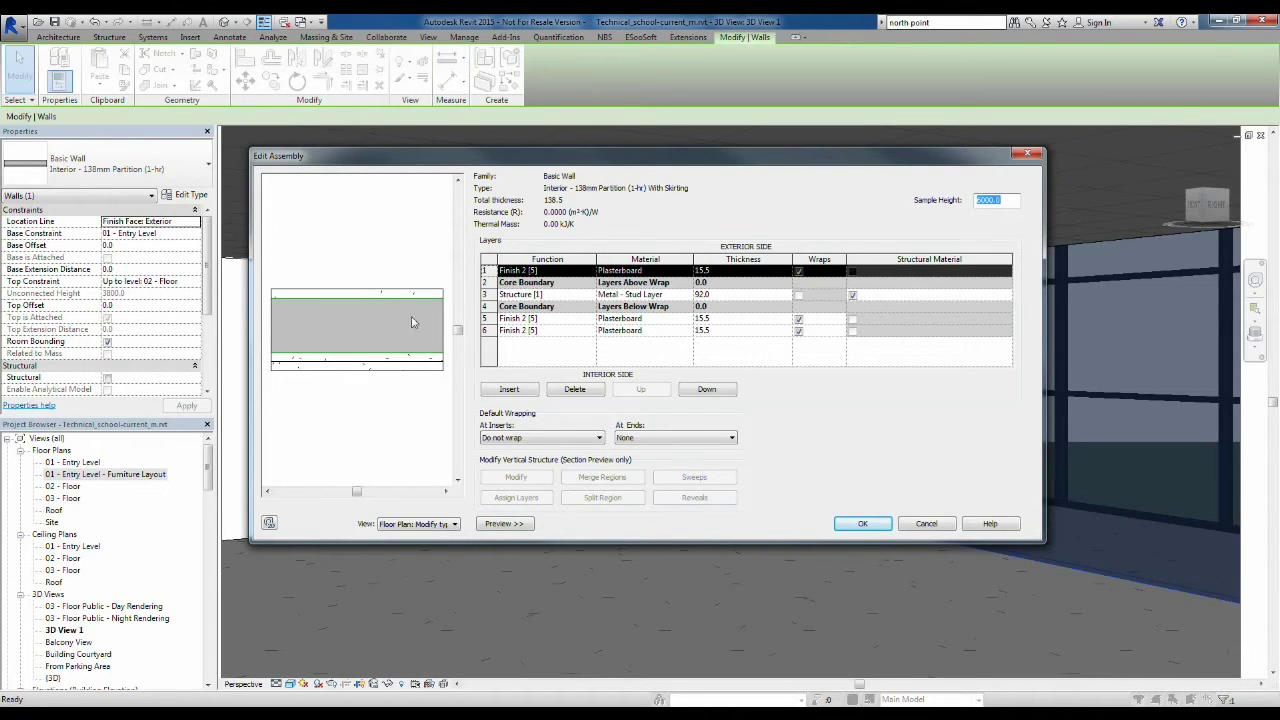
click(352, 397)
click(455, 525)
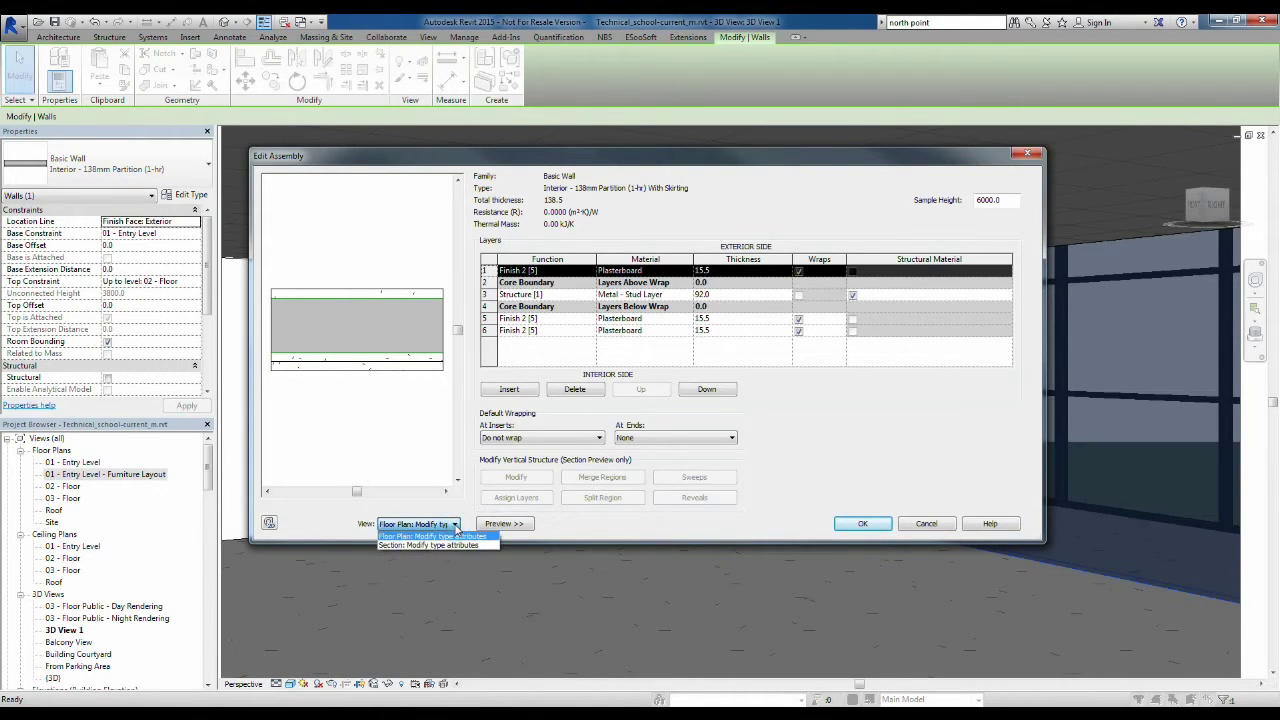
click(462, 546)
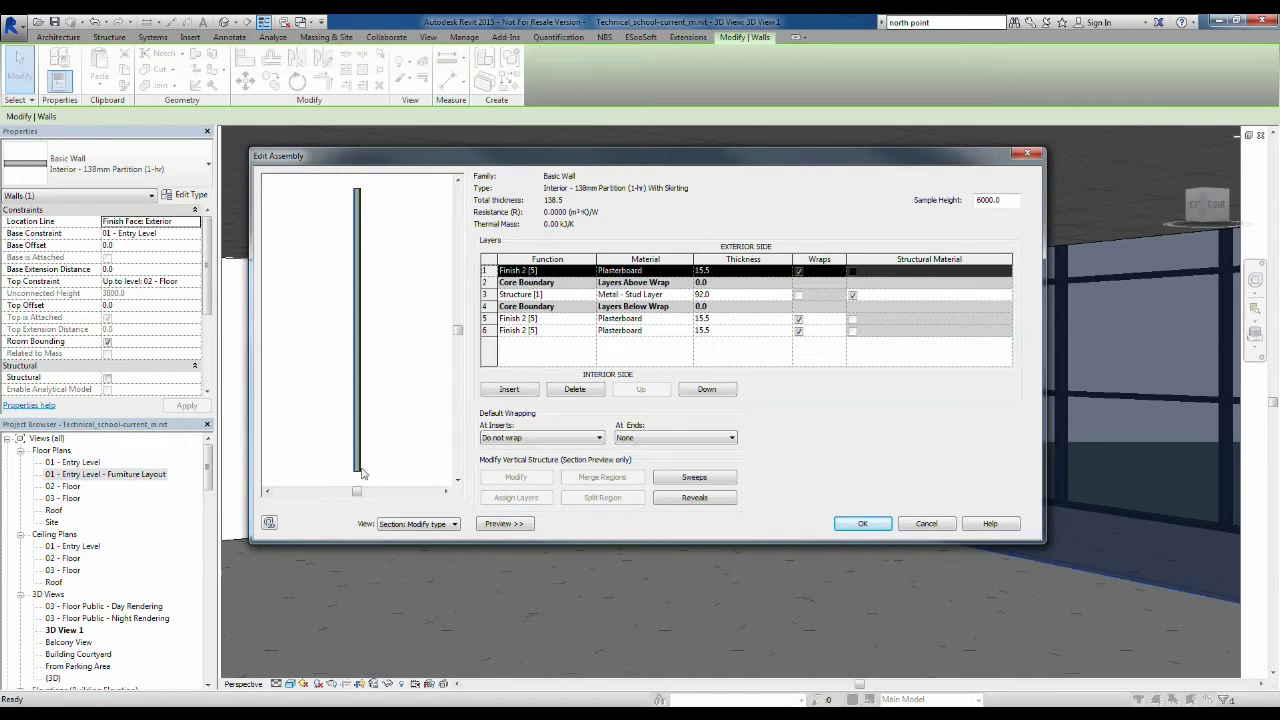
Set the wall's sample height to 1000 and fit the whole section in the preview
drag(1015, 202, 929, 202)
text(1000)
key(Tab)
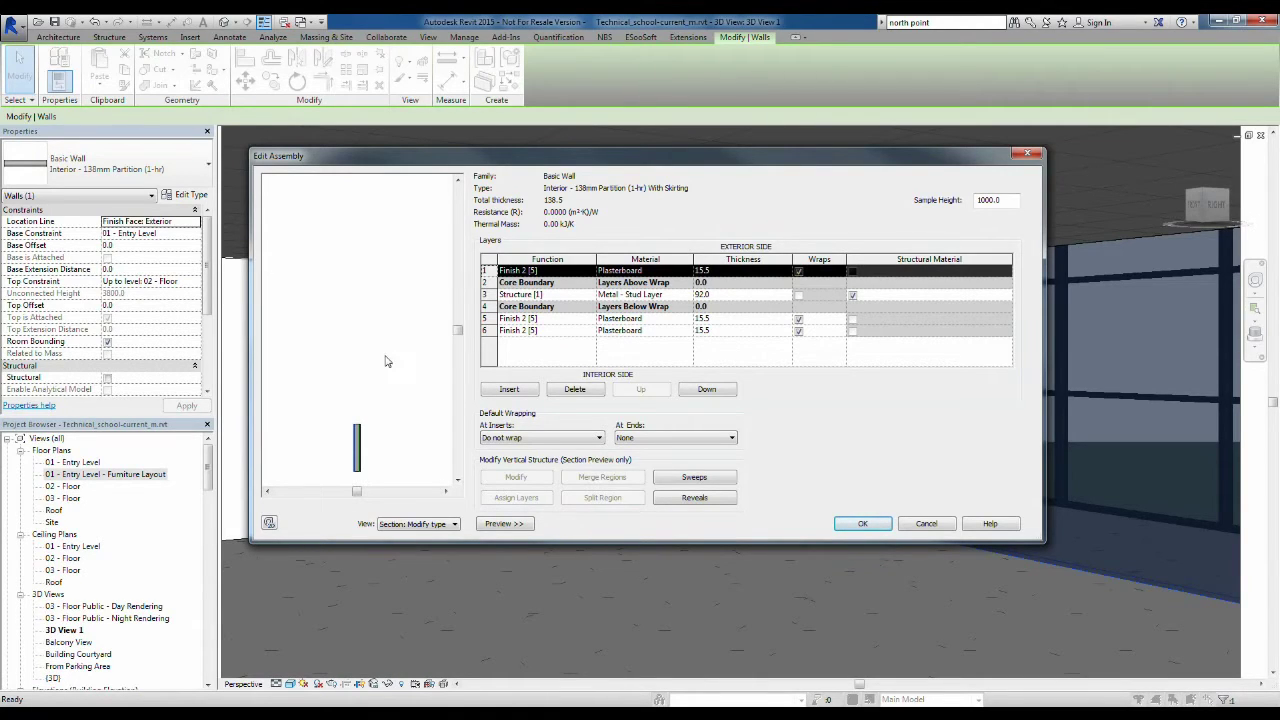
right_click(383, 353)
click(425, 391)
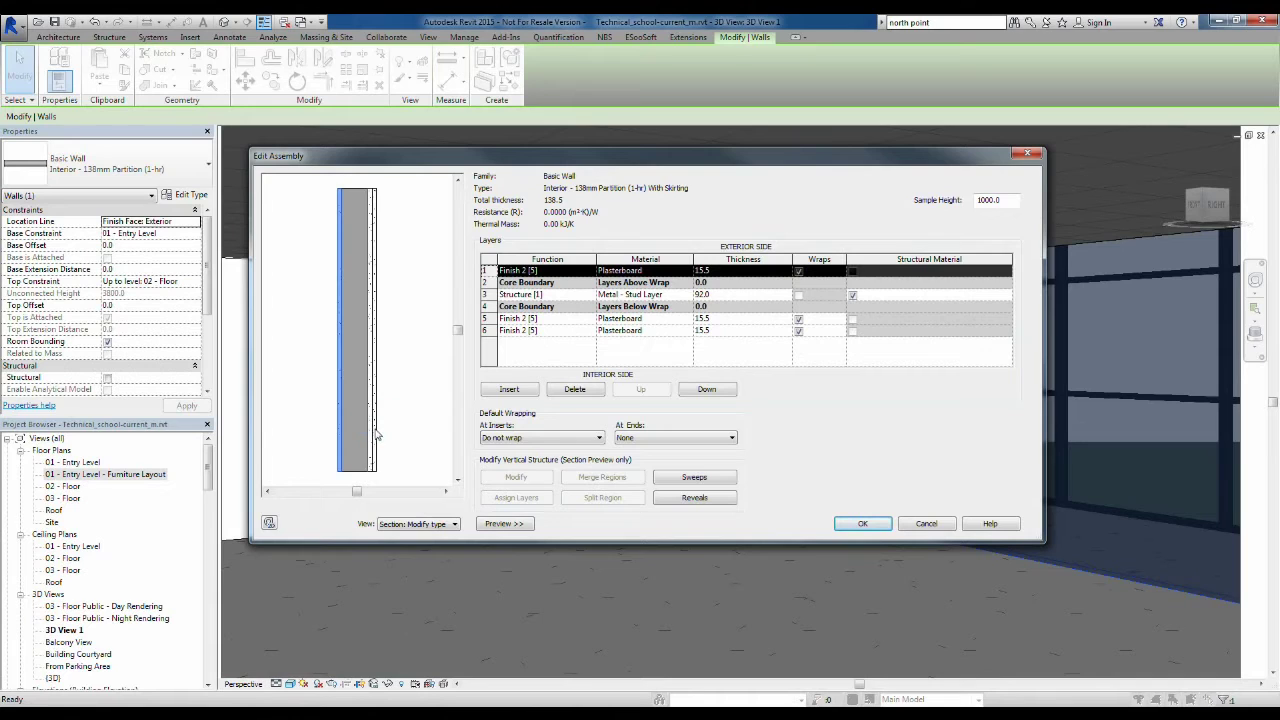
Highlight the wall layers one by one in the section preview to identify the exterior and interior sides
click(489, 330)
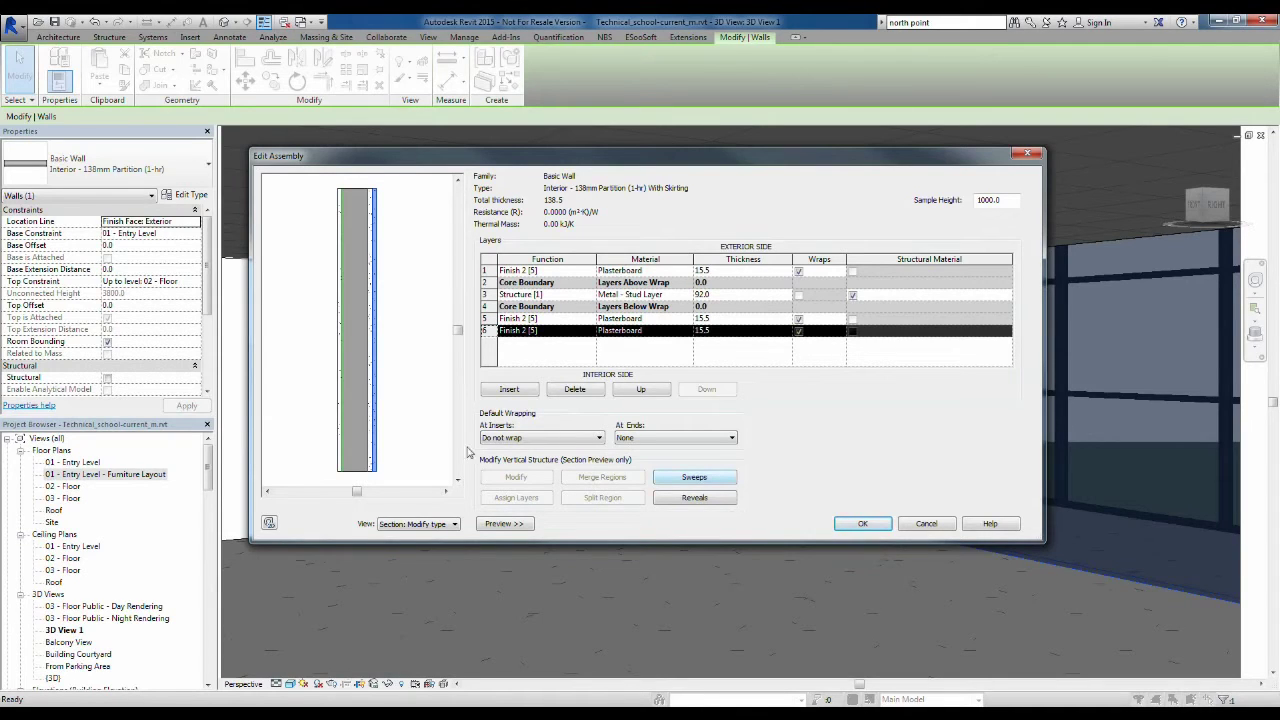
click(489, 318)
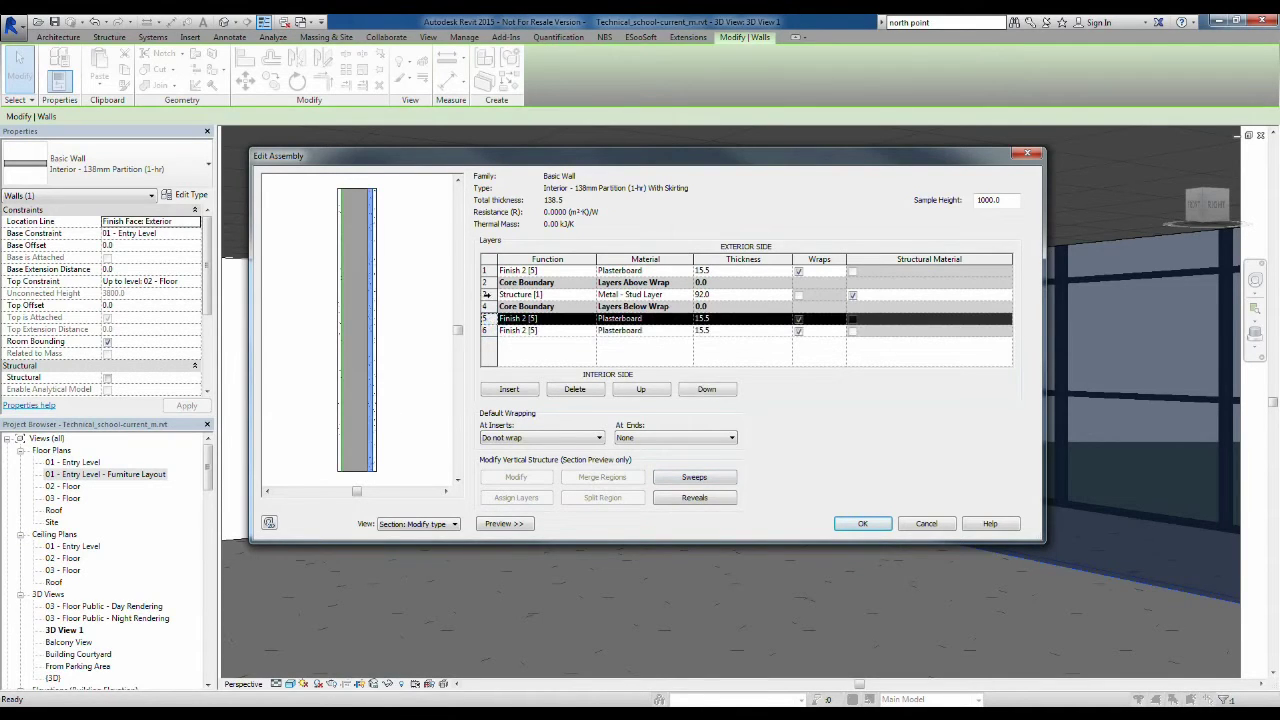
click(488, 294)
click(487, 282)
click(487, 270)
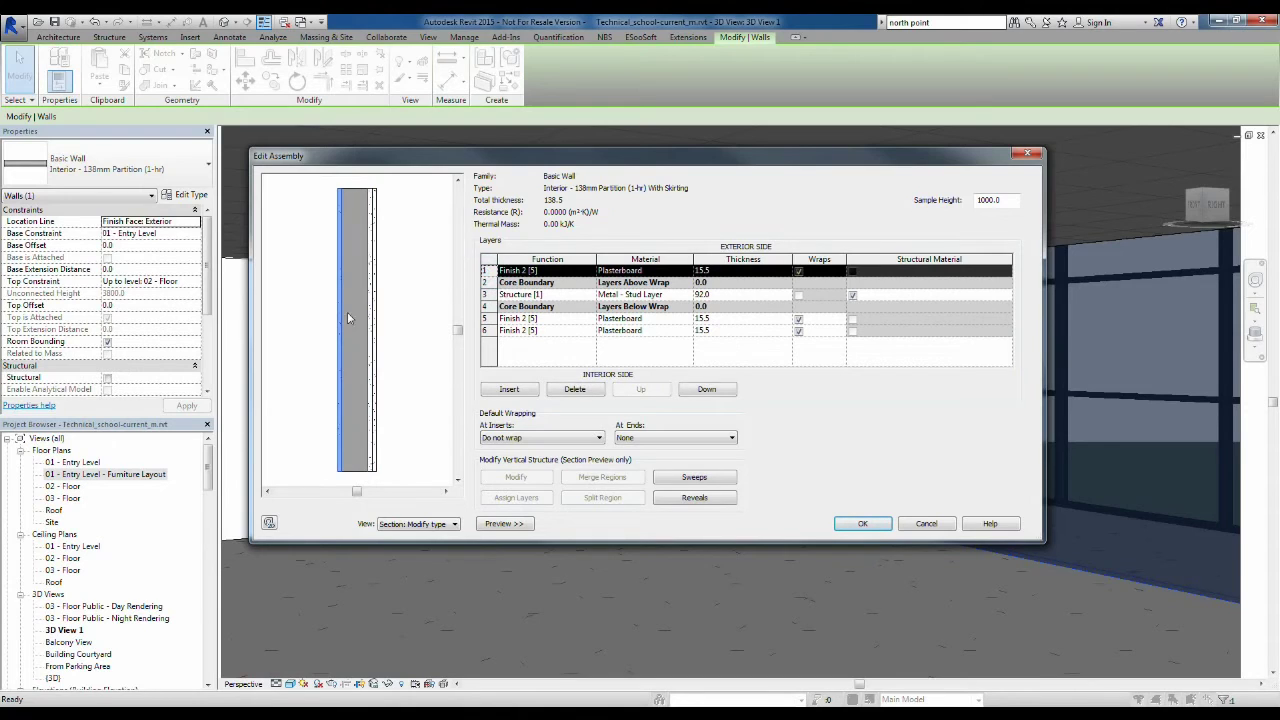
click(491, 331)
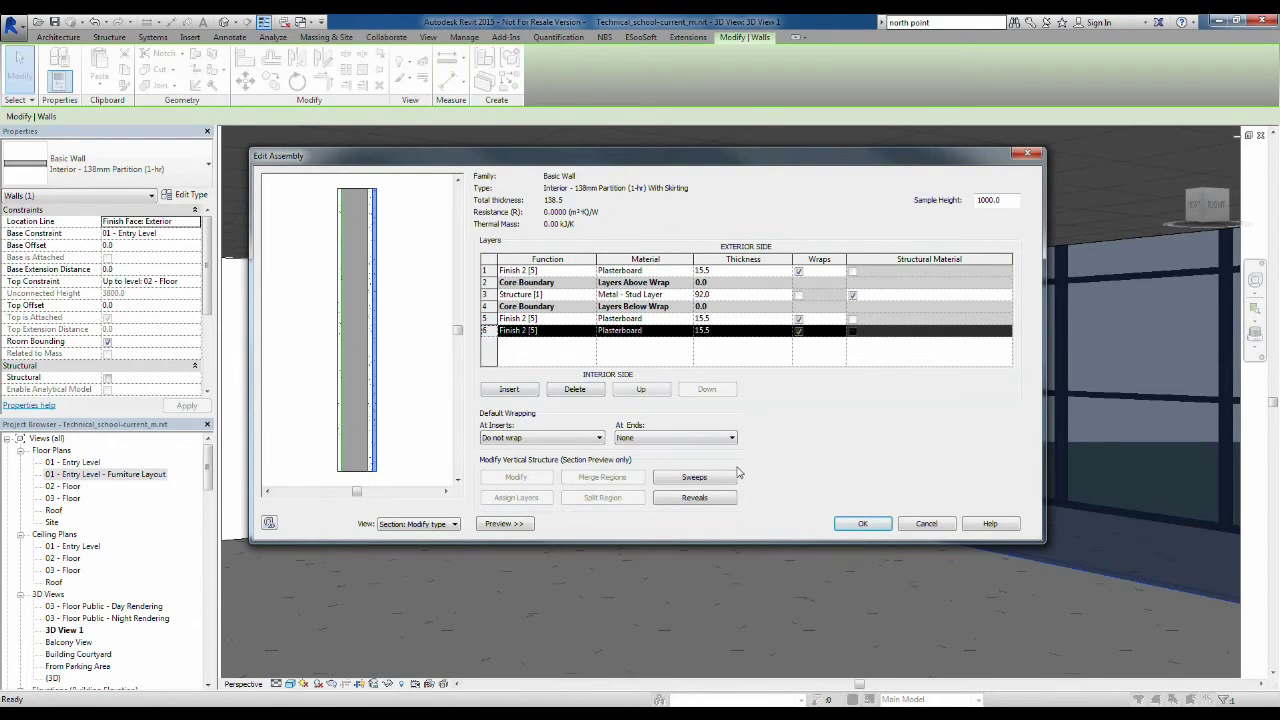
Add a new wall sweep to the wall type and check which profiles are available for it
click(716, 481)
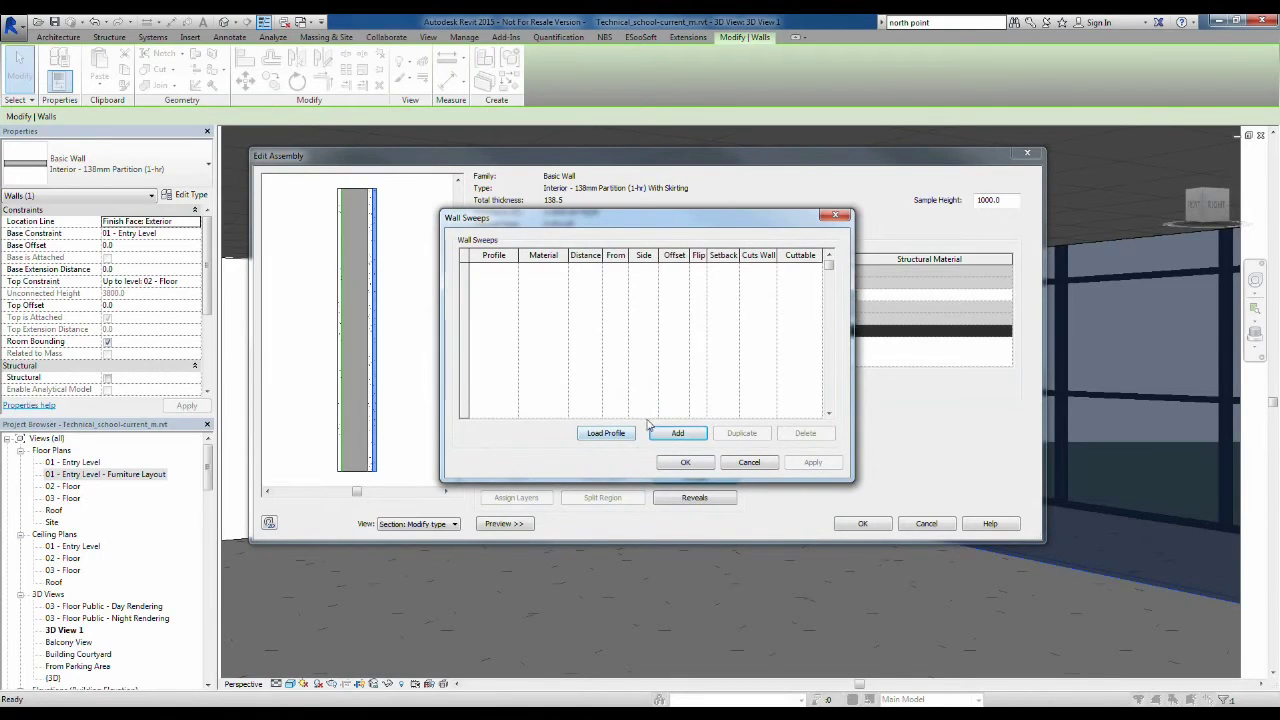
click(690, 434)
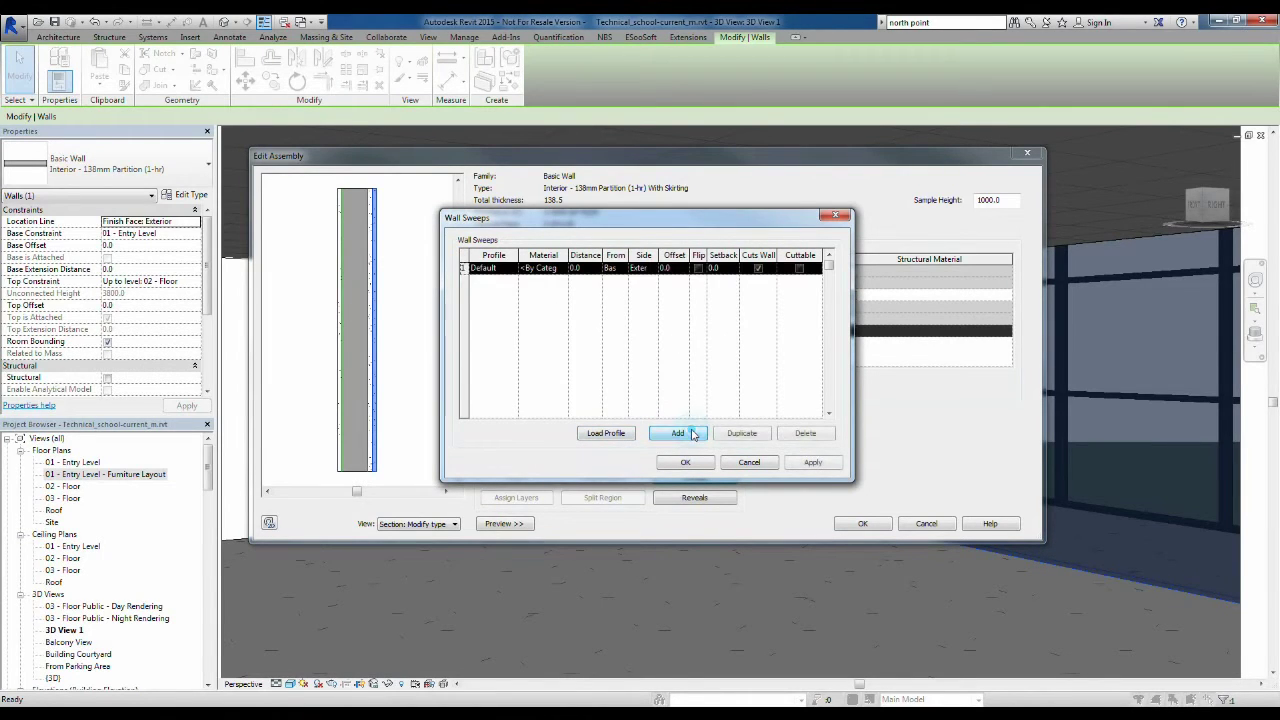
click(510, 269)
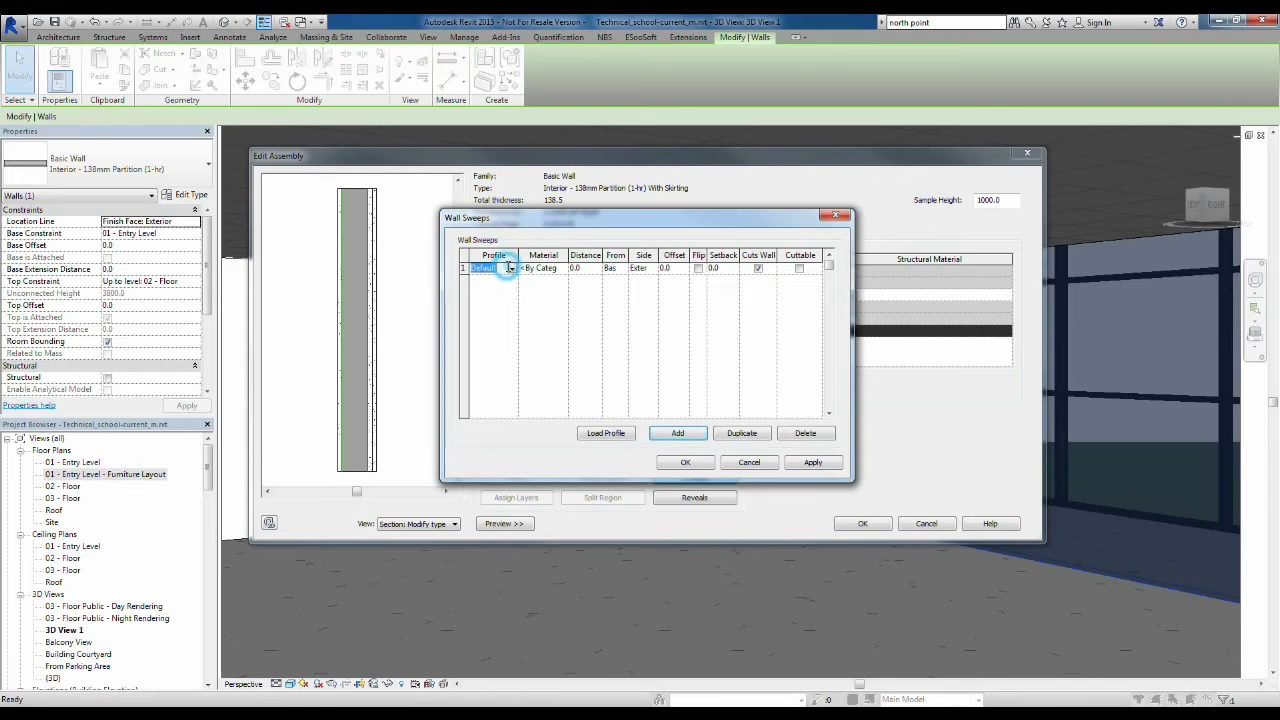
click(512, 270)
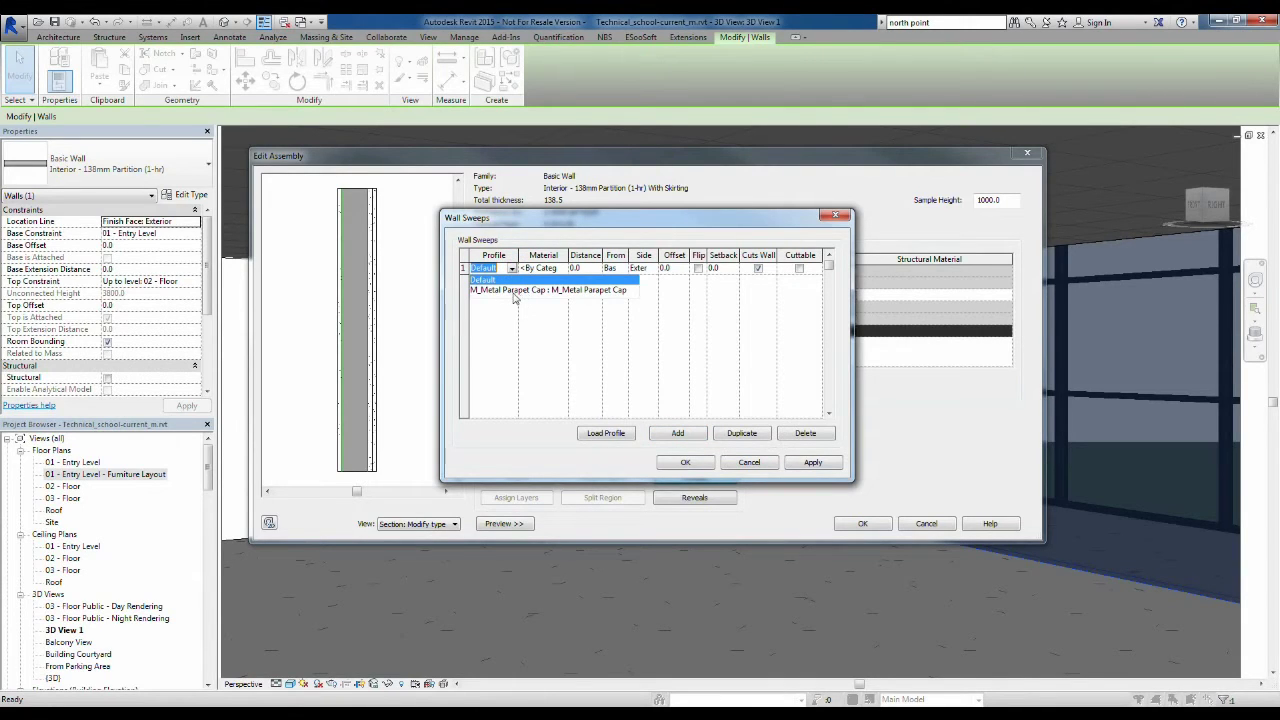
click(504, 314)
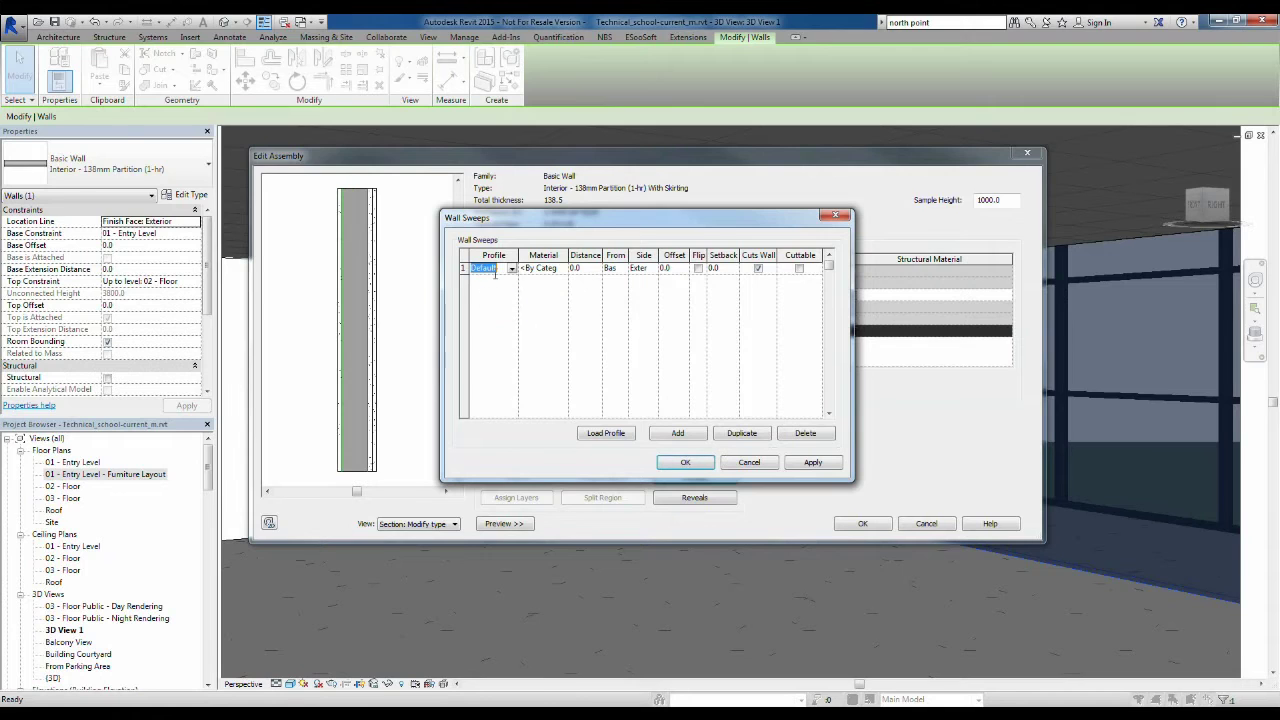
Load the skirting profile family Profiles_Ogee.rfa from the UK library's Profiles, Second Fix Carpentry, Skirting folder
click(606, 433)
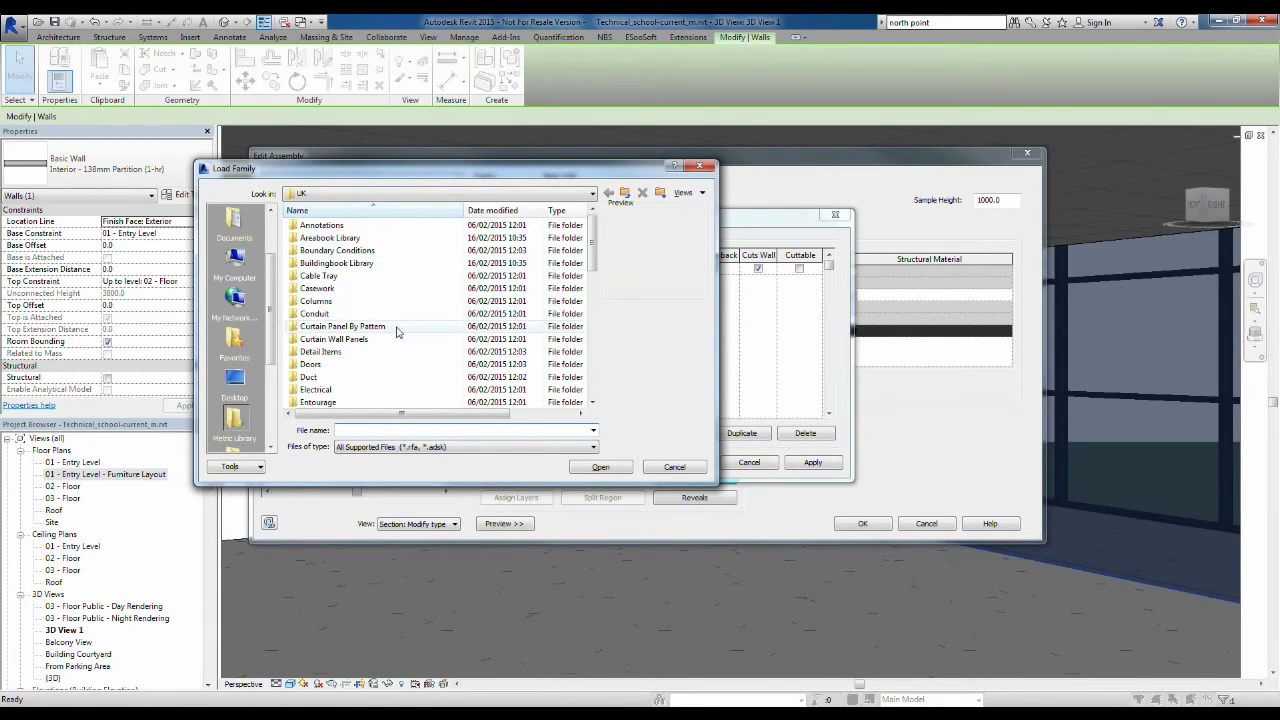
drag(594, 241, 610, 306)
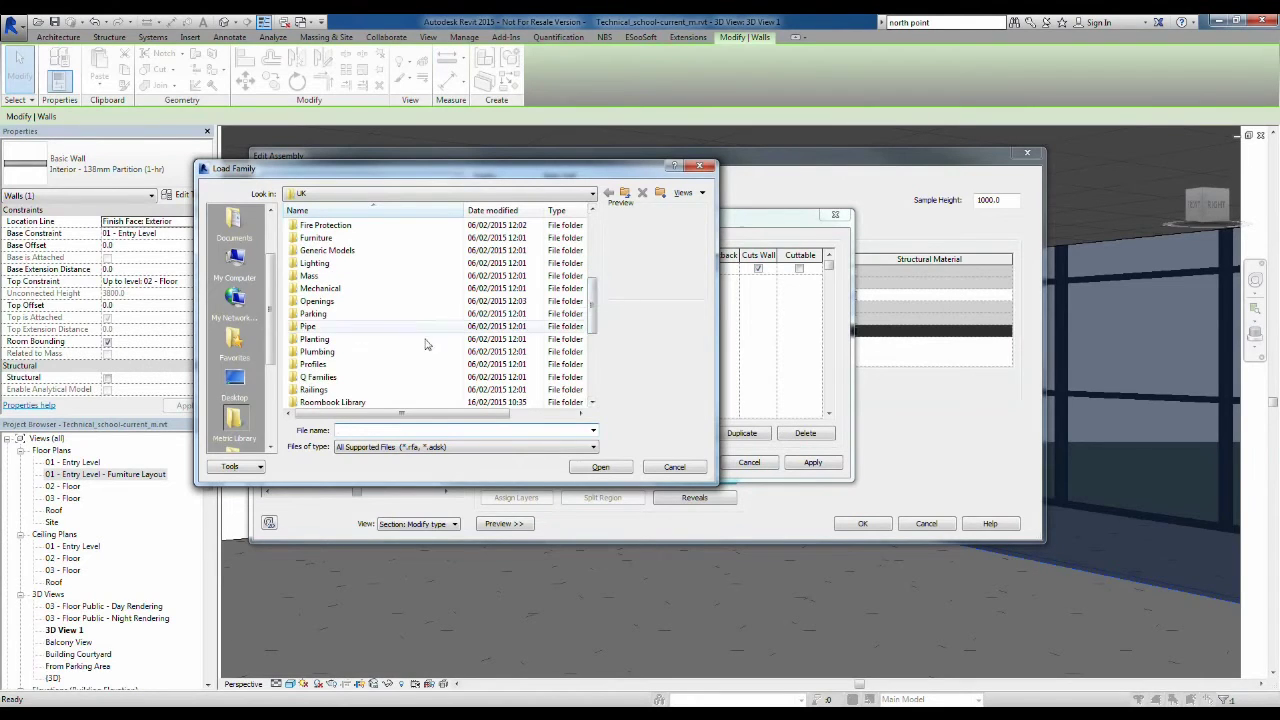
double_click(317, 368)
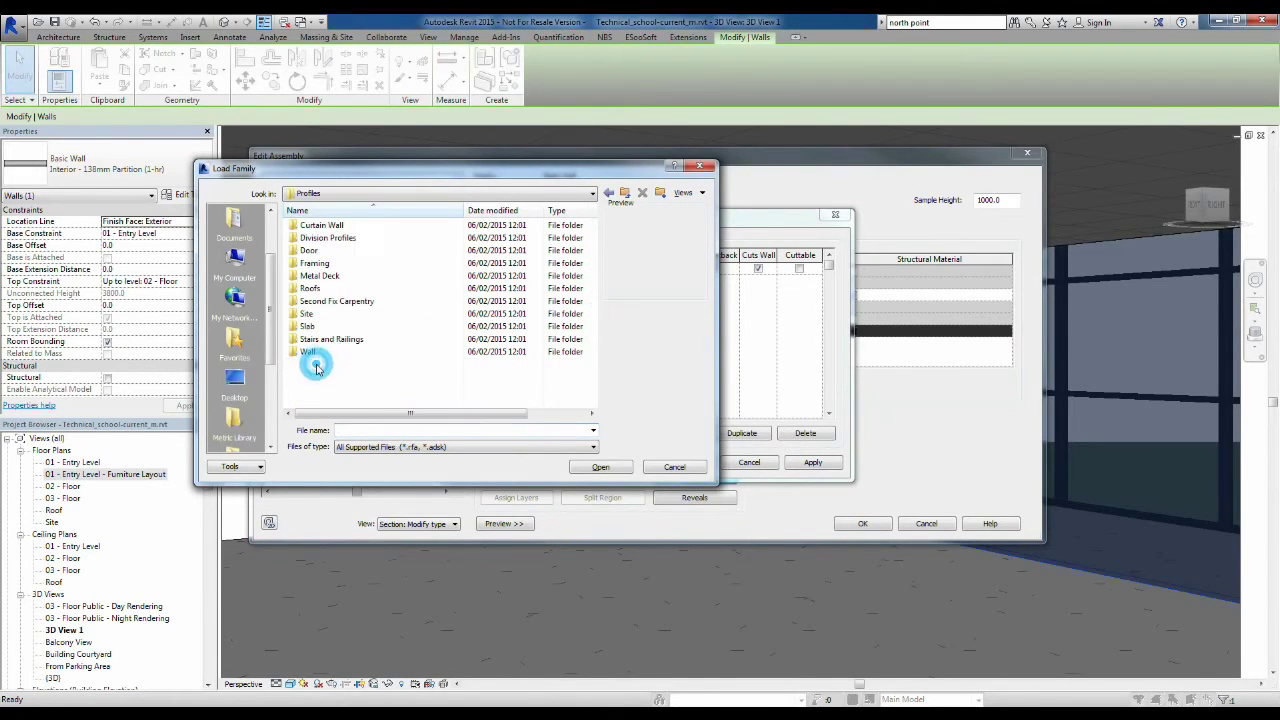
double_click(341, 303)
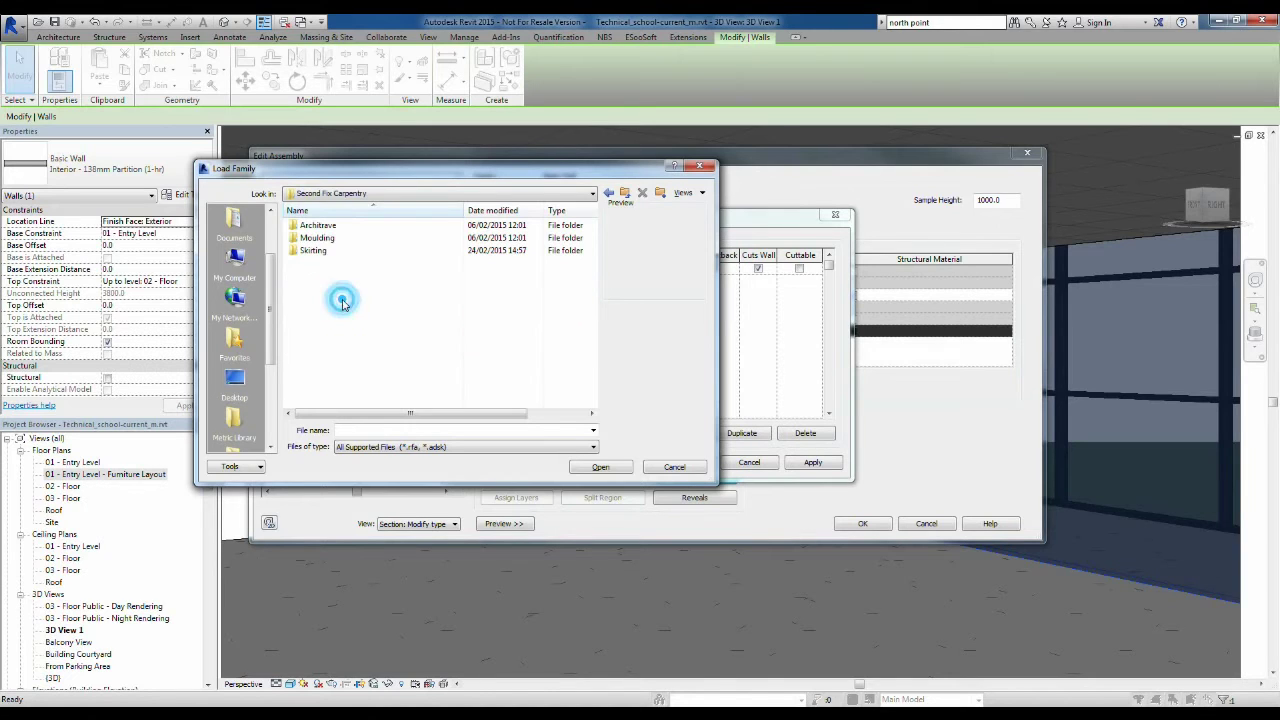
double_click(313, 250)
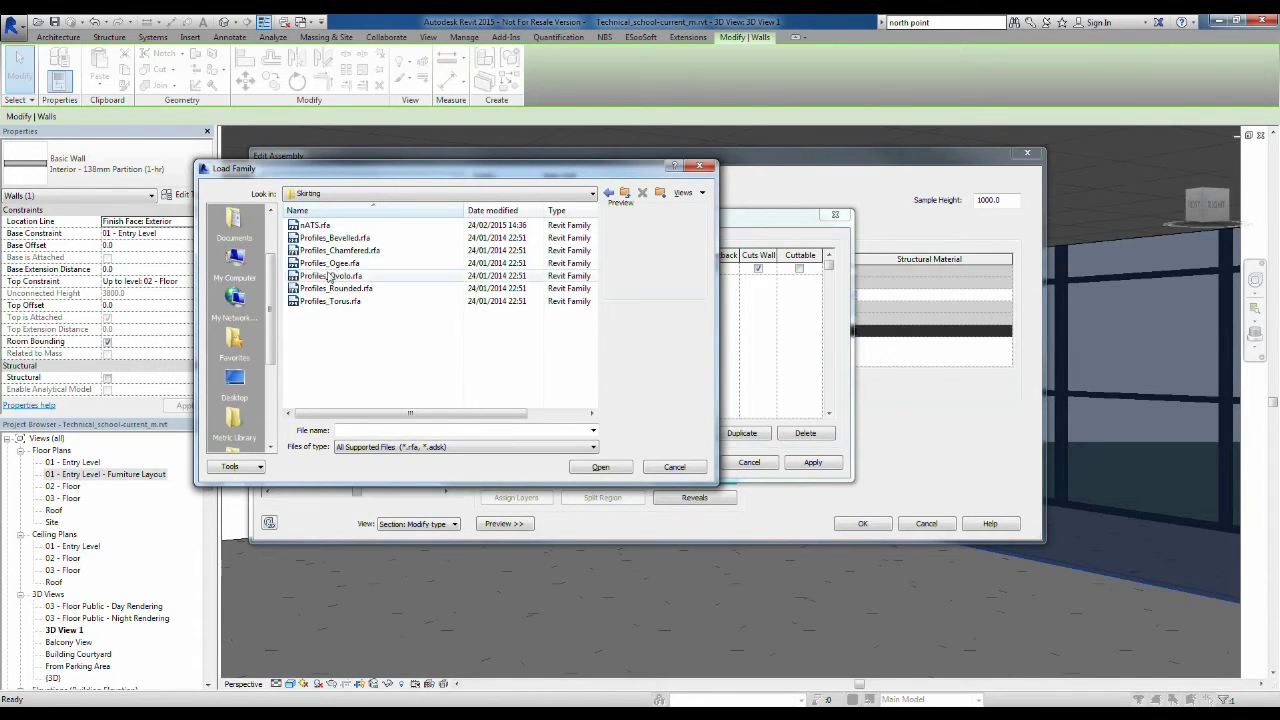
click(338, 264)
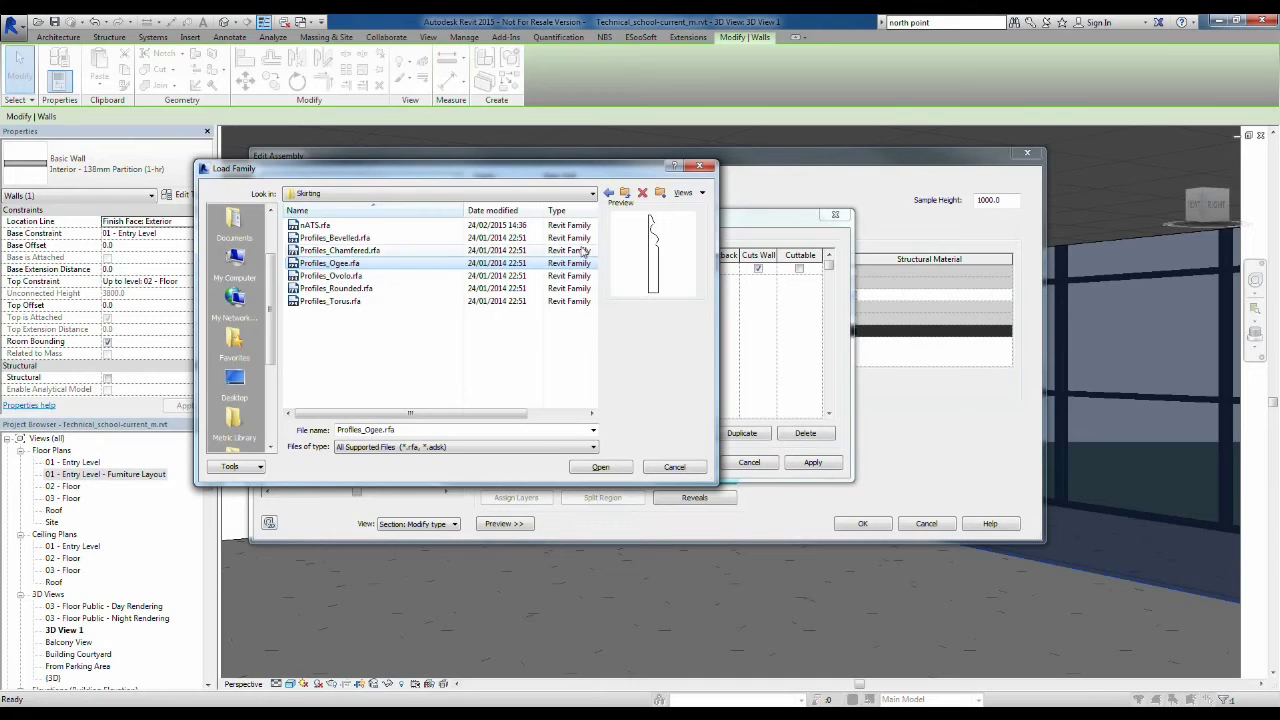
click(600, 468)
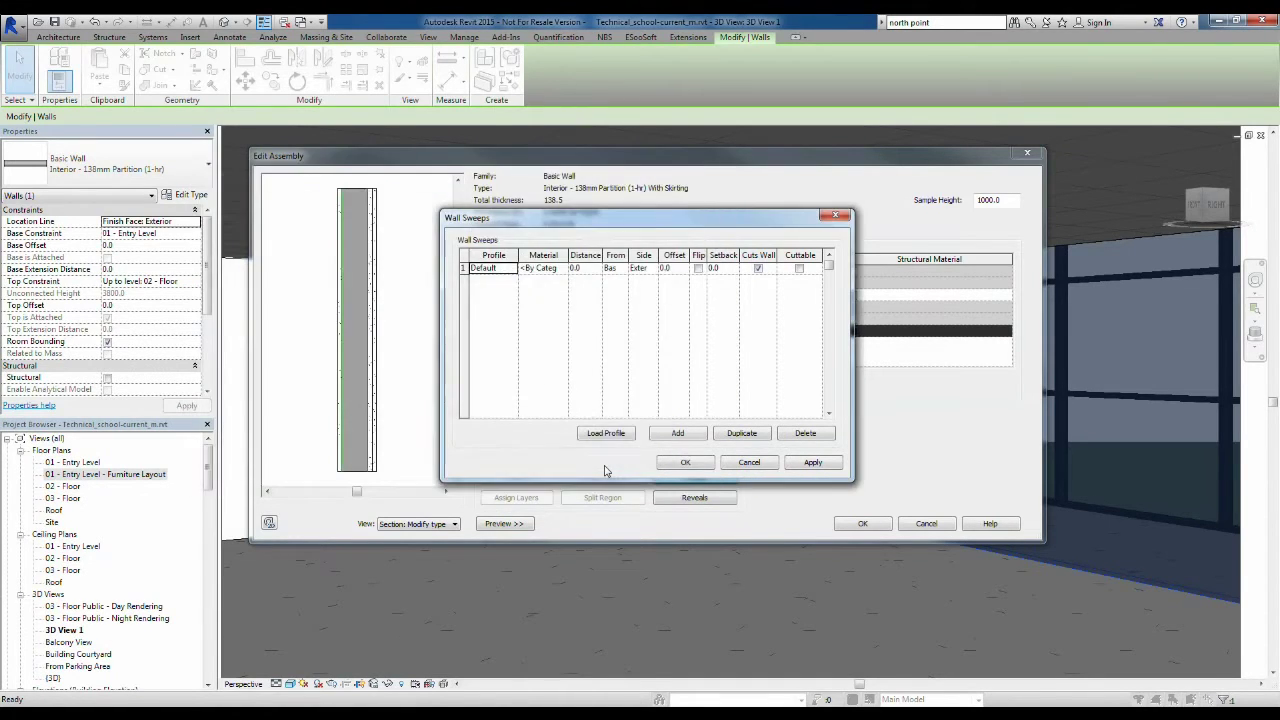
Assign one of the 18 mm thick Profiles_Ogee sizes as the new sweep's profile
click(511, 270)
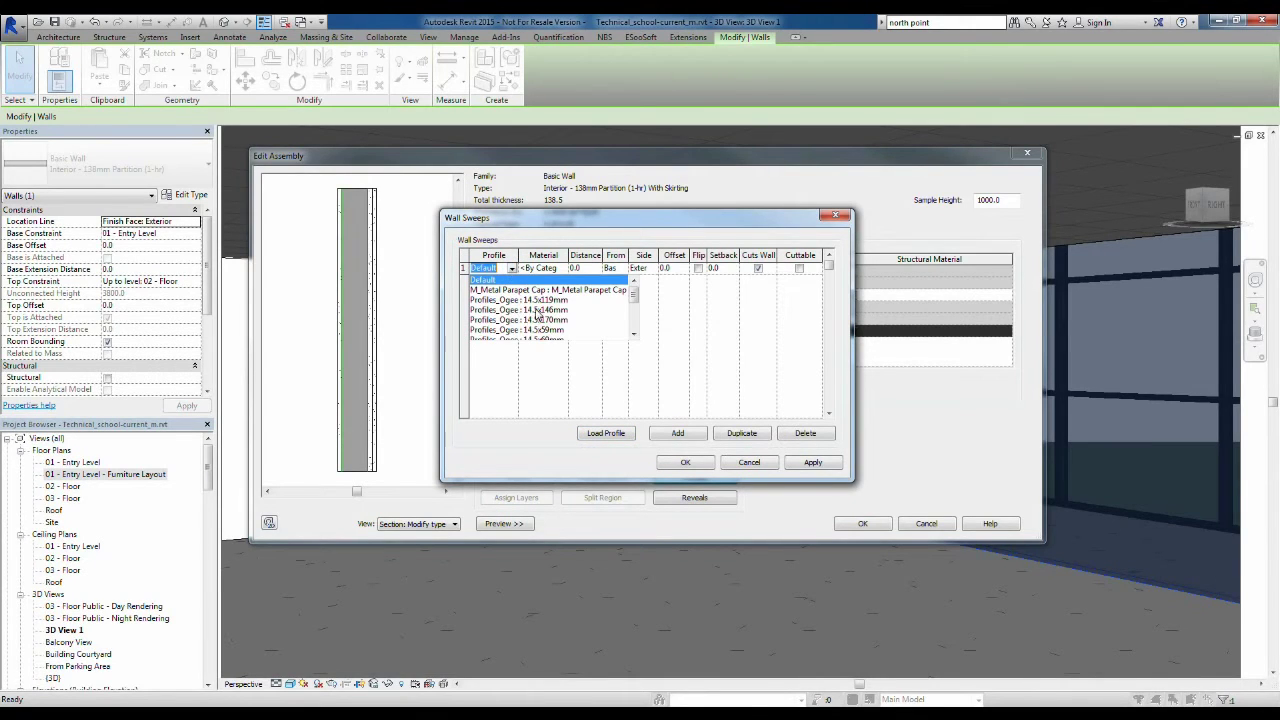
scroll(537, 314, down, 2)
scroll(540, 312, down, 1)
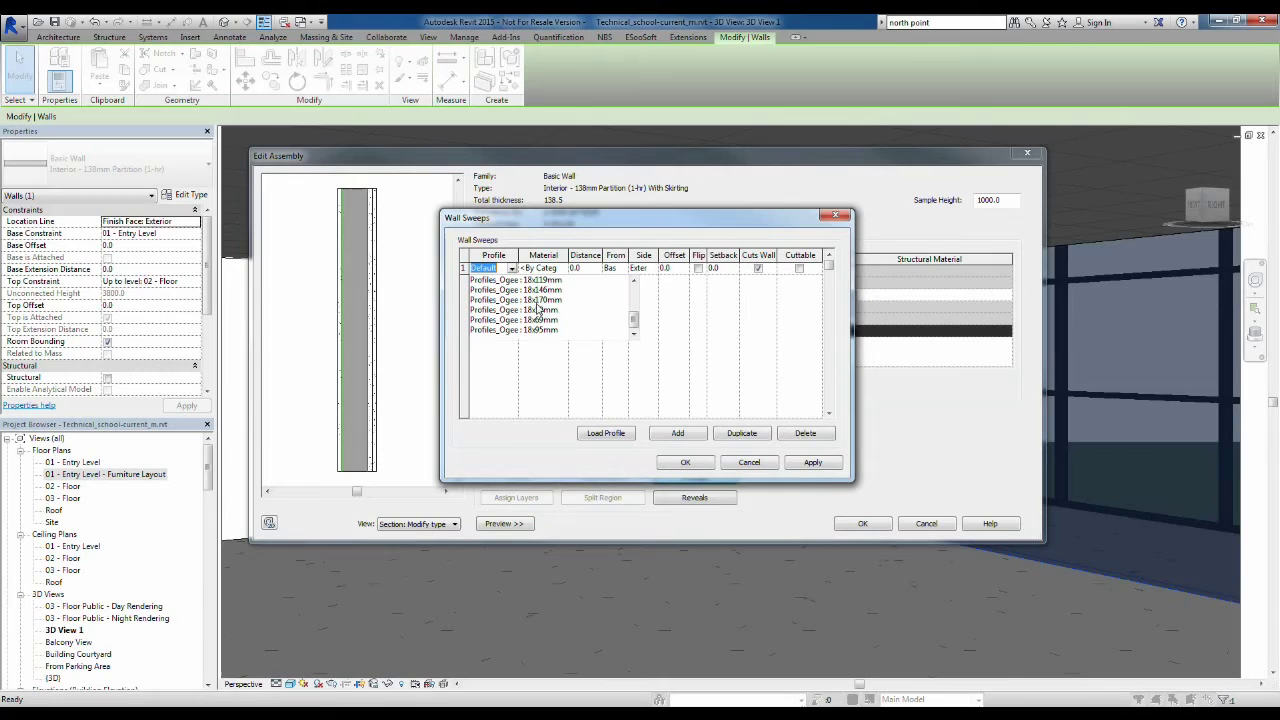
click(551, 309)
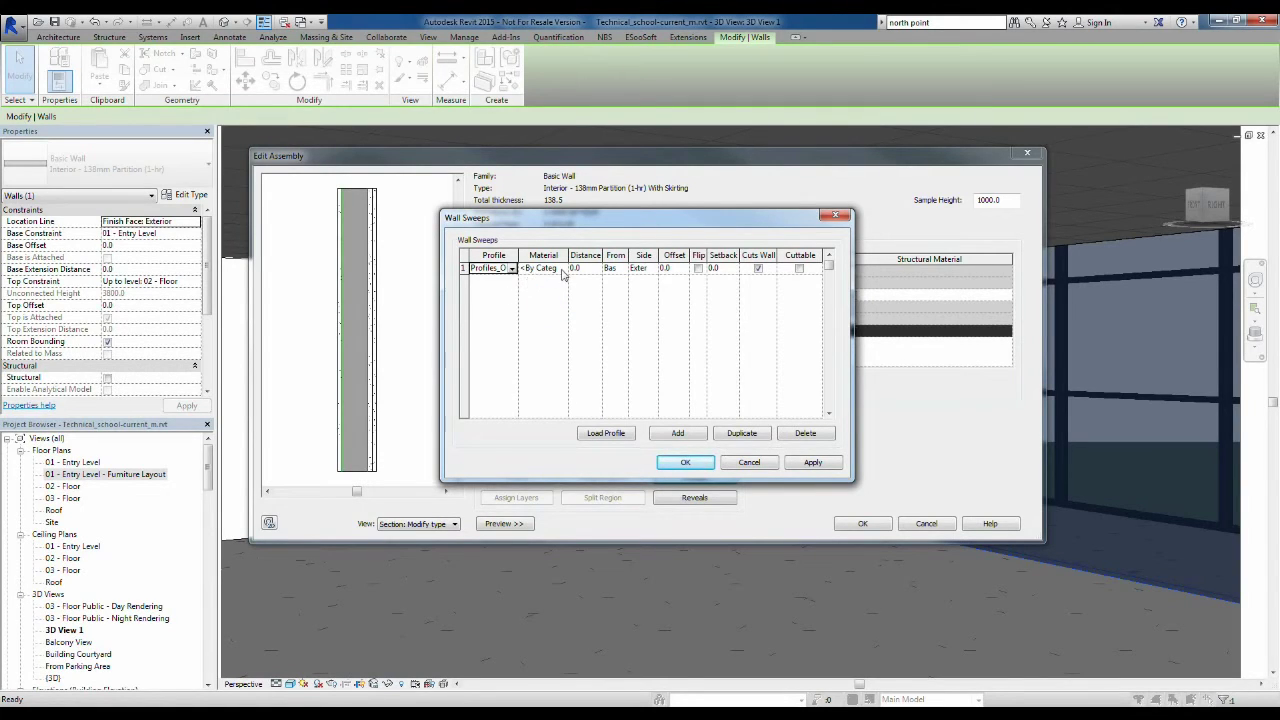
Try to assign the library material Wood (Oak) to the sweep after searching the materials for "wood"
click(563, 270)
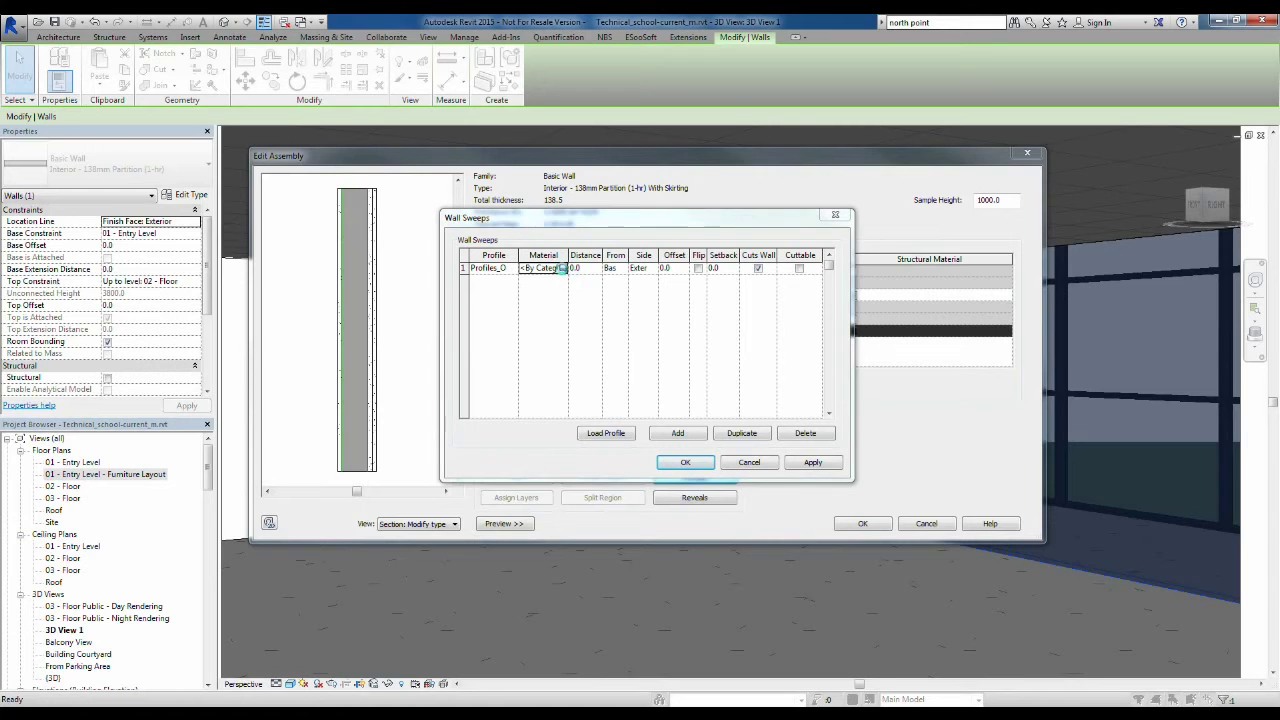
click(563, 269)
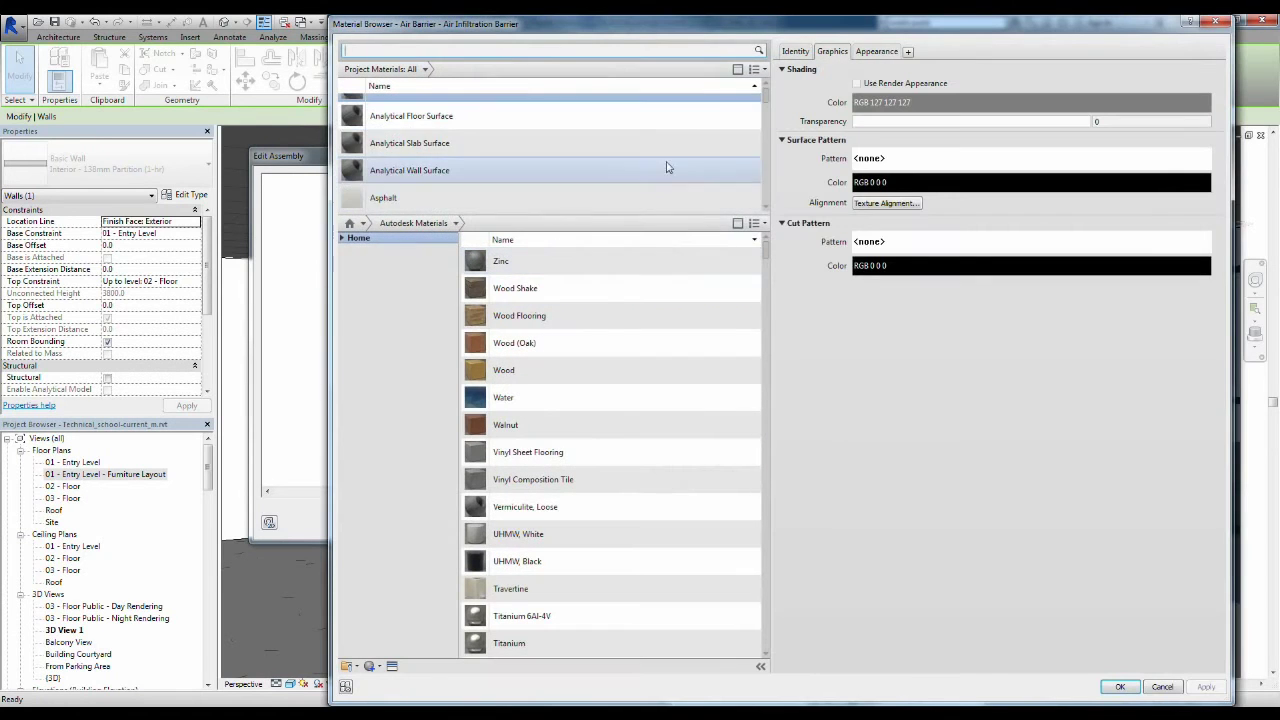
click(444, 52)
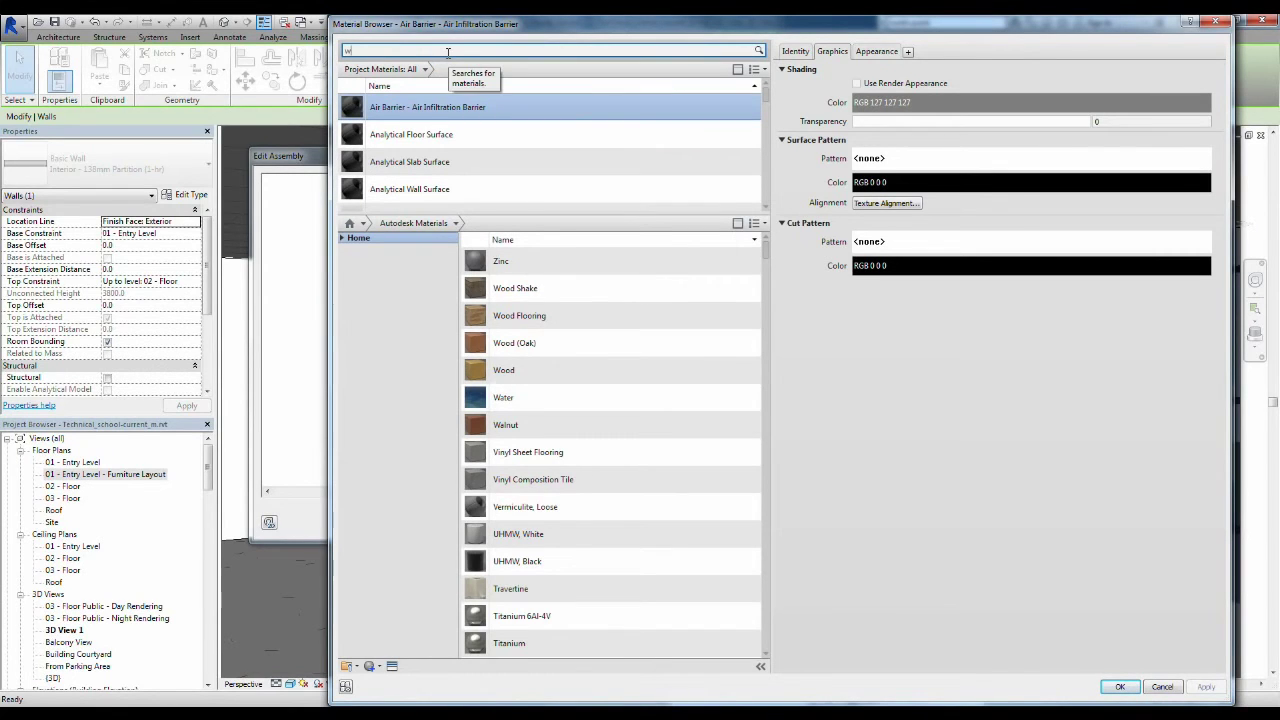
text(w)
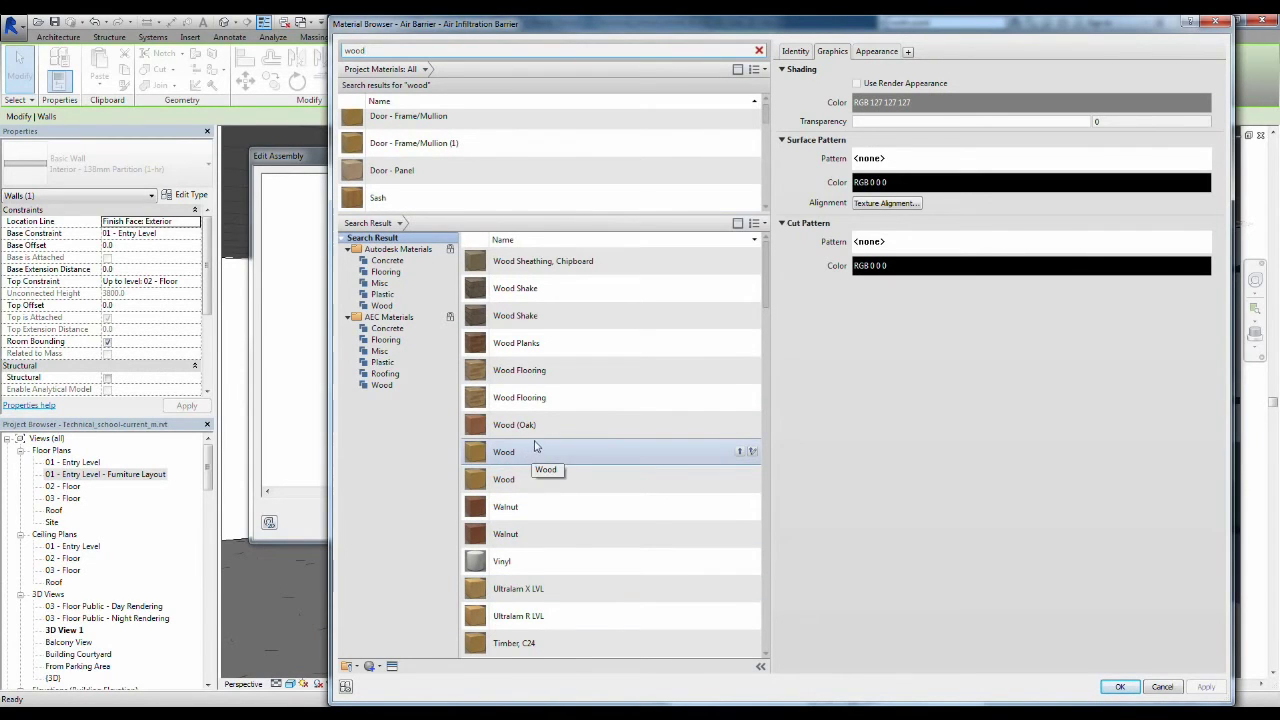
click(565, 430)
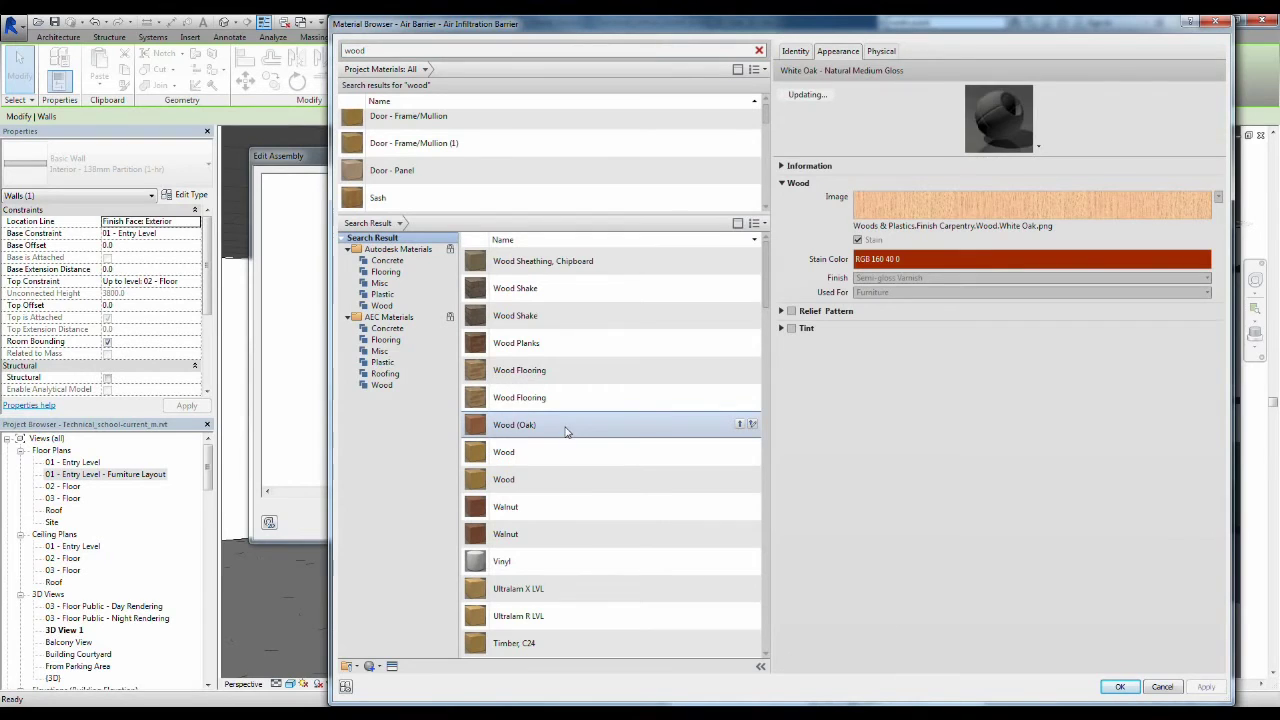
click(580, 398)
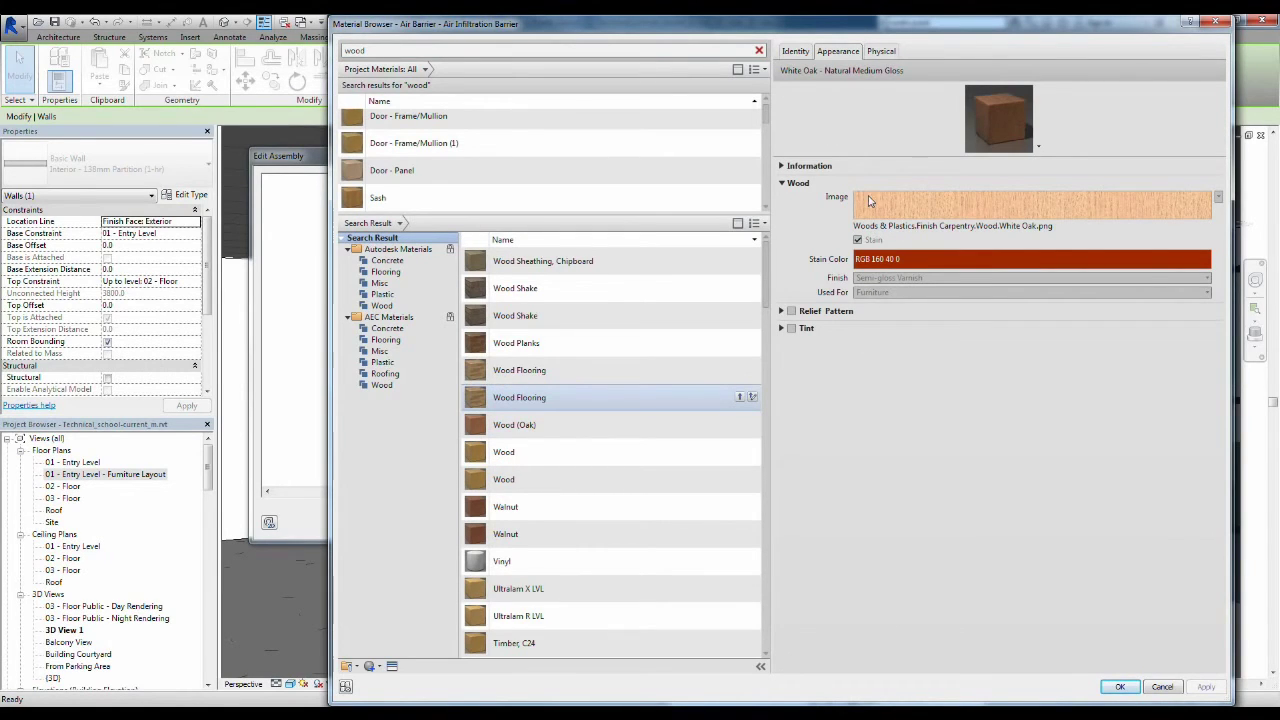
click(810, 55)
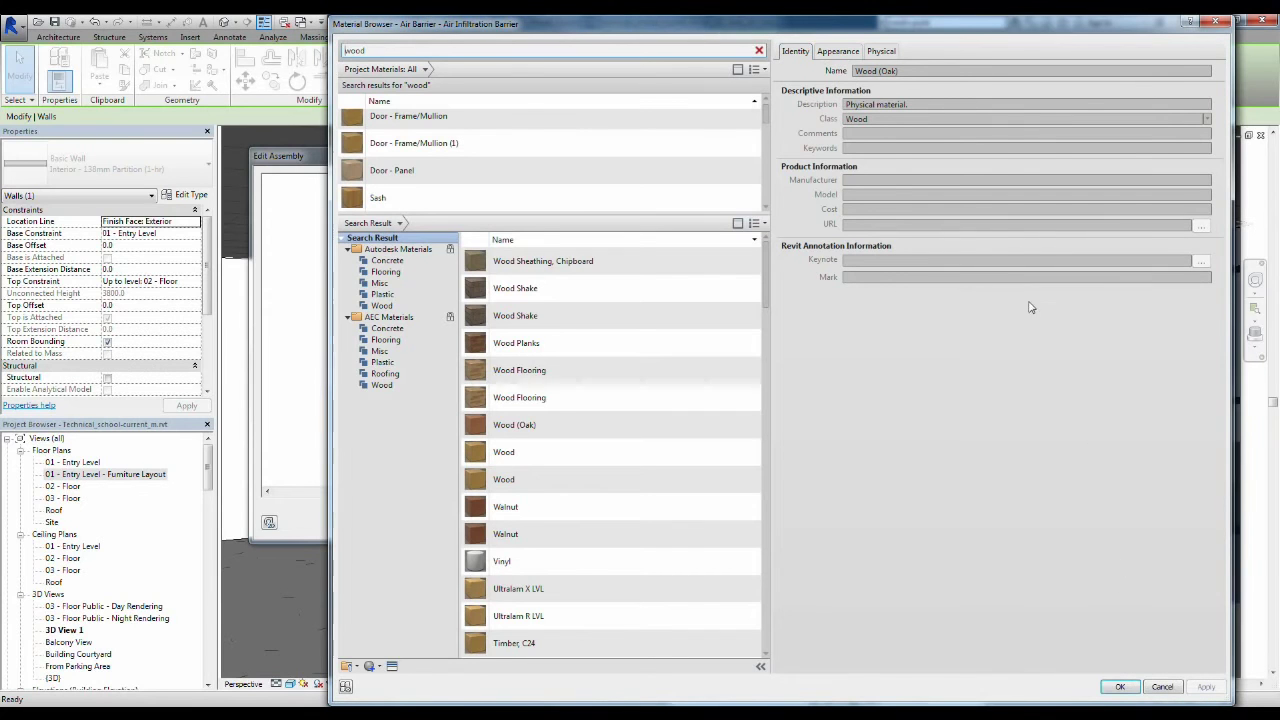
click(838, 52)
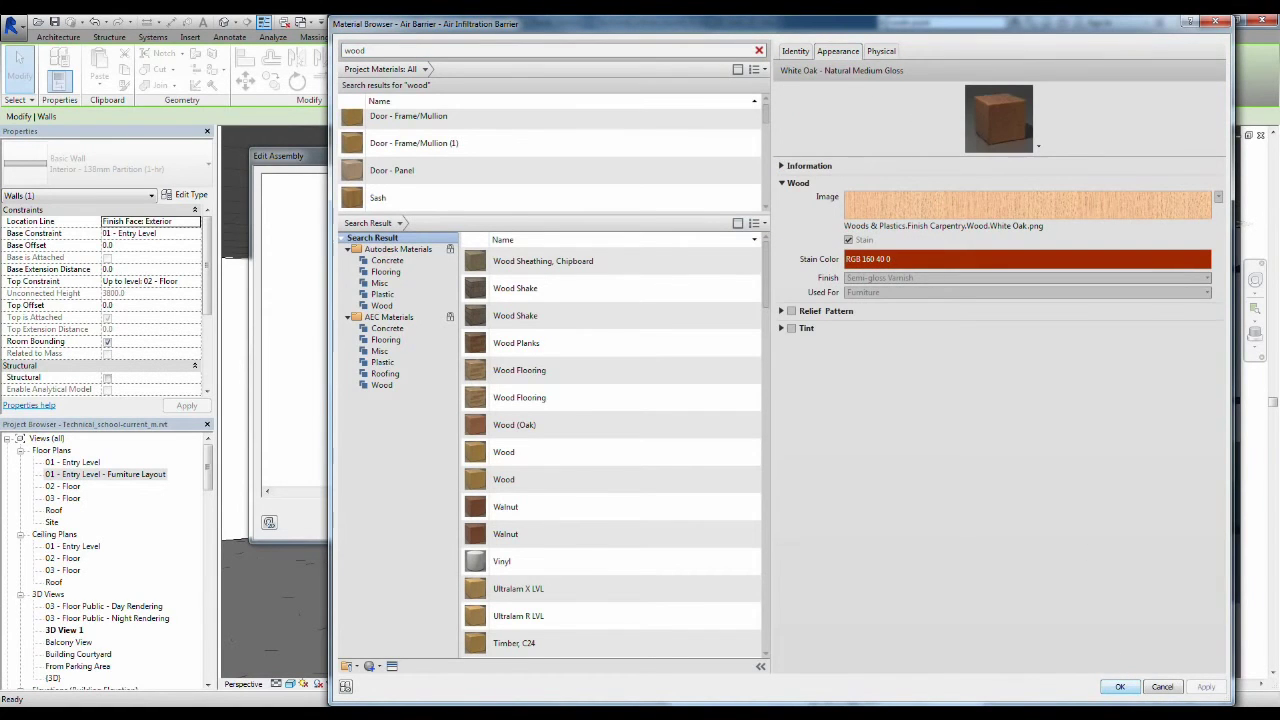
click(1120, 687)
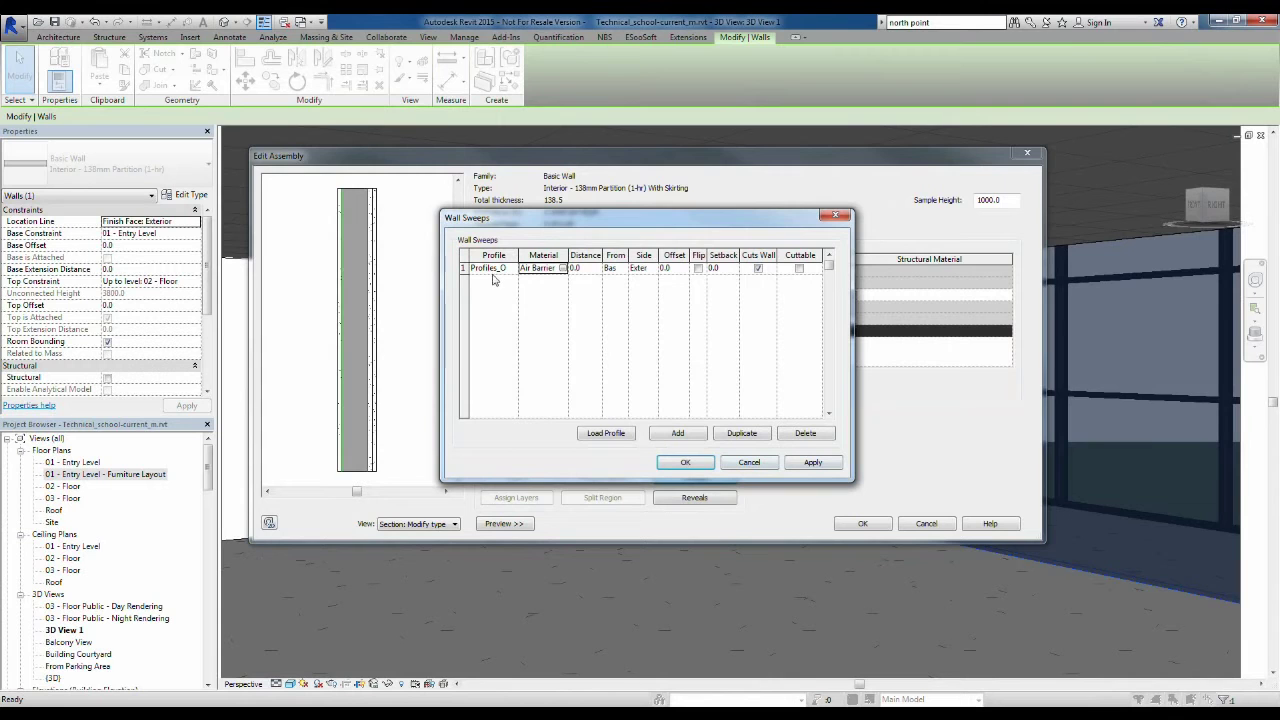
Search the materials for "wood" and assign the project material Wood - Timber to the sweep, with its shading using the render appearance
click(561, 269)
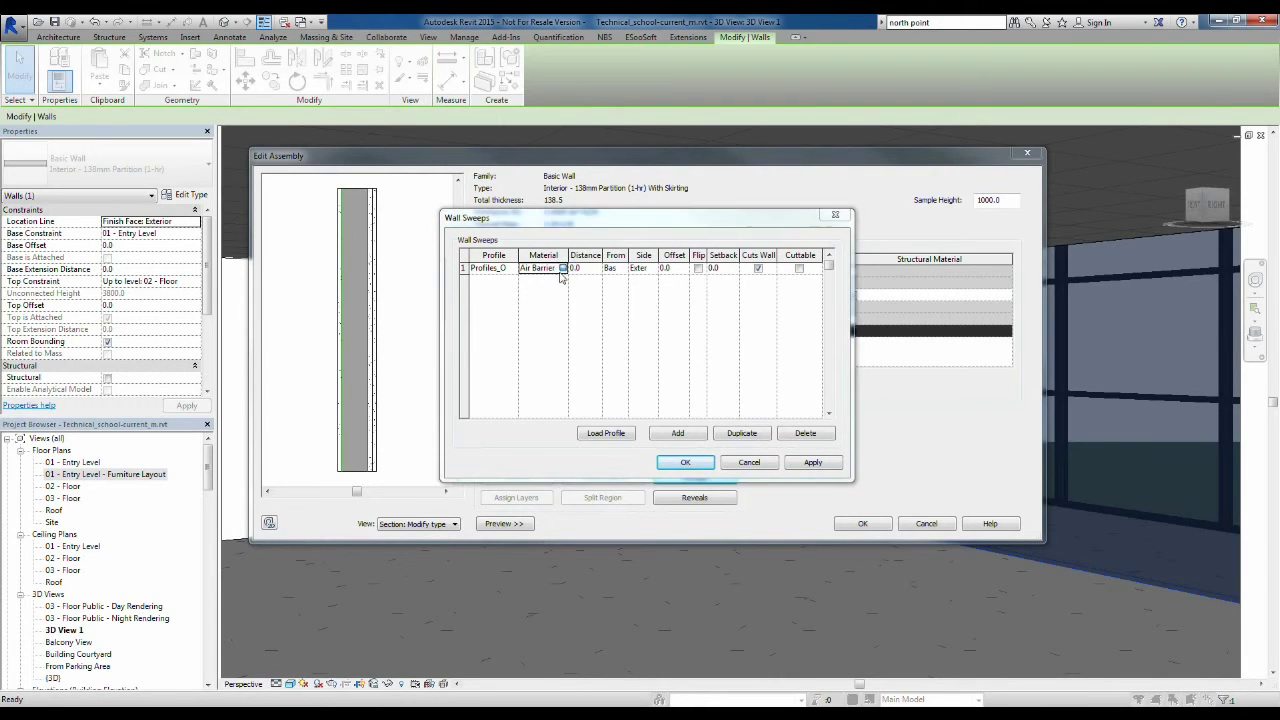
scroll(495, 169, down, 1)
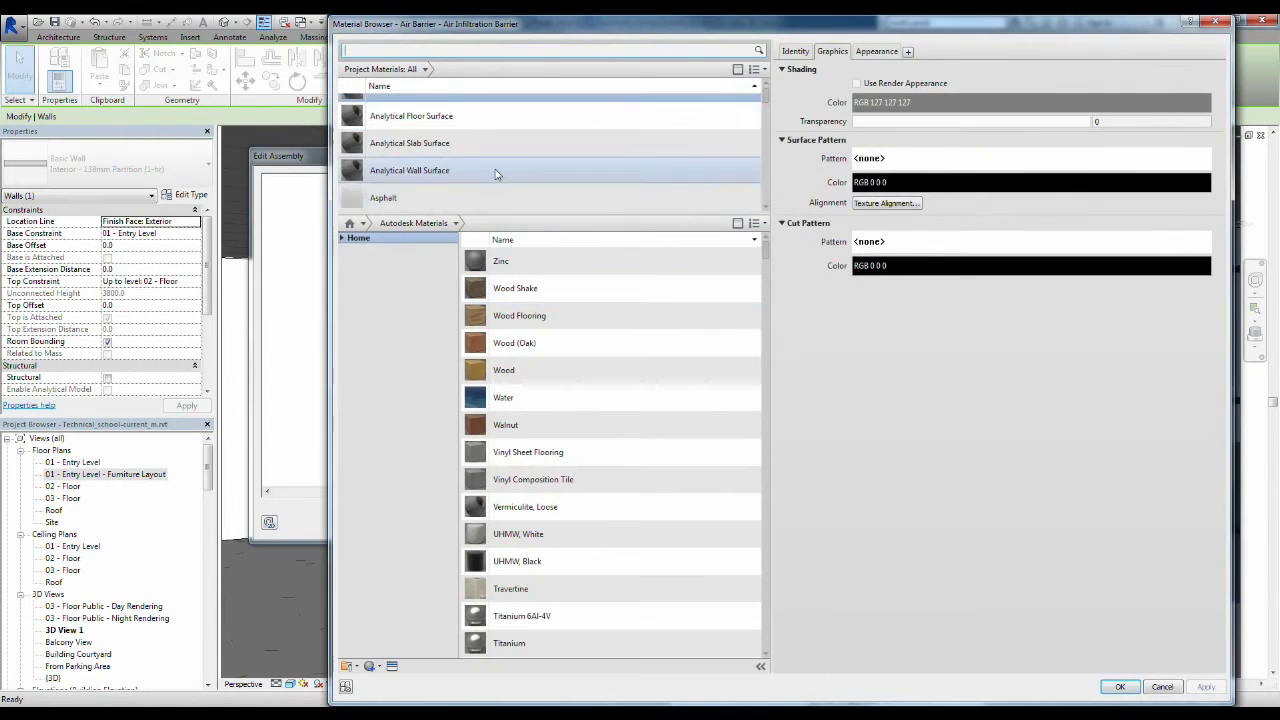
scroll(468, 197, up, 1)
click(436, 51)
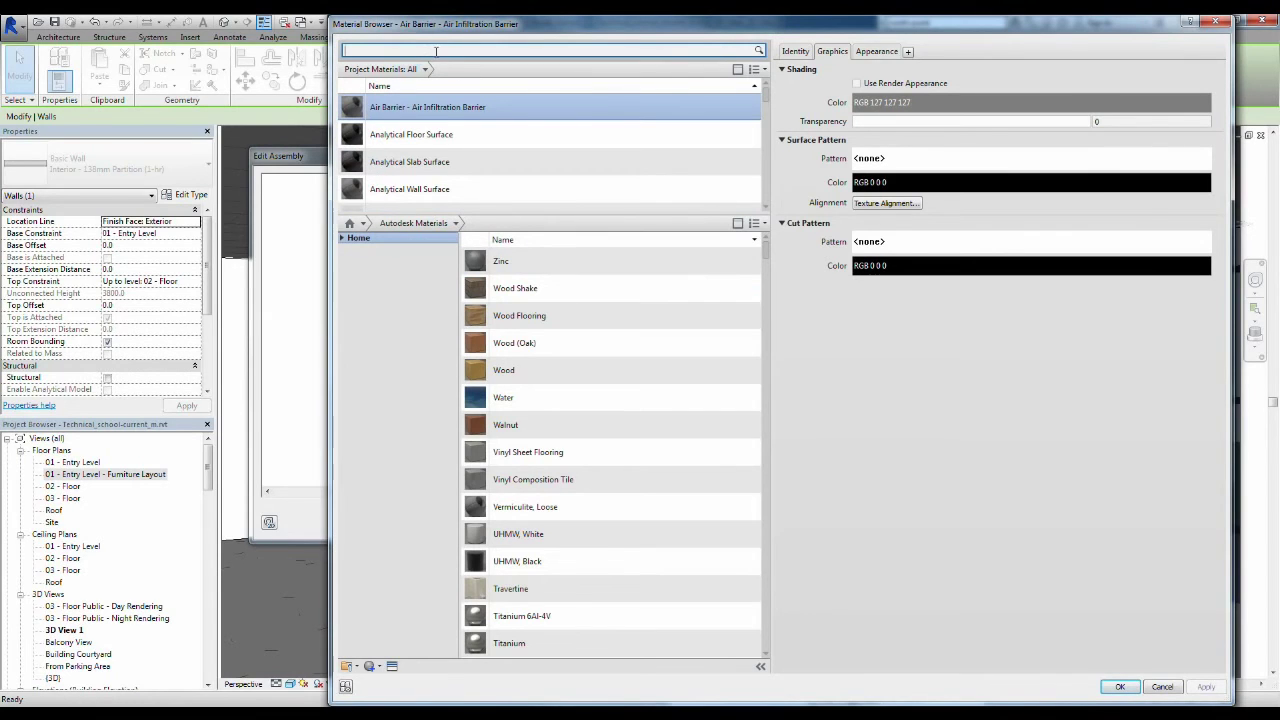
text(wood)
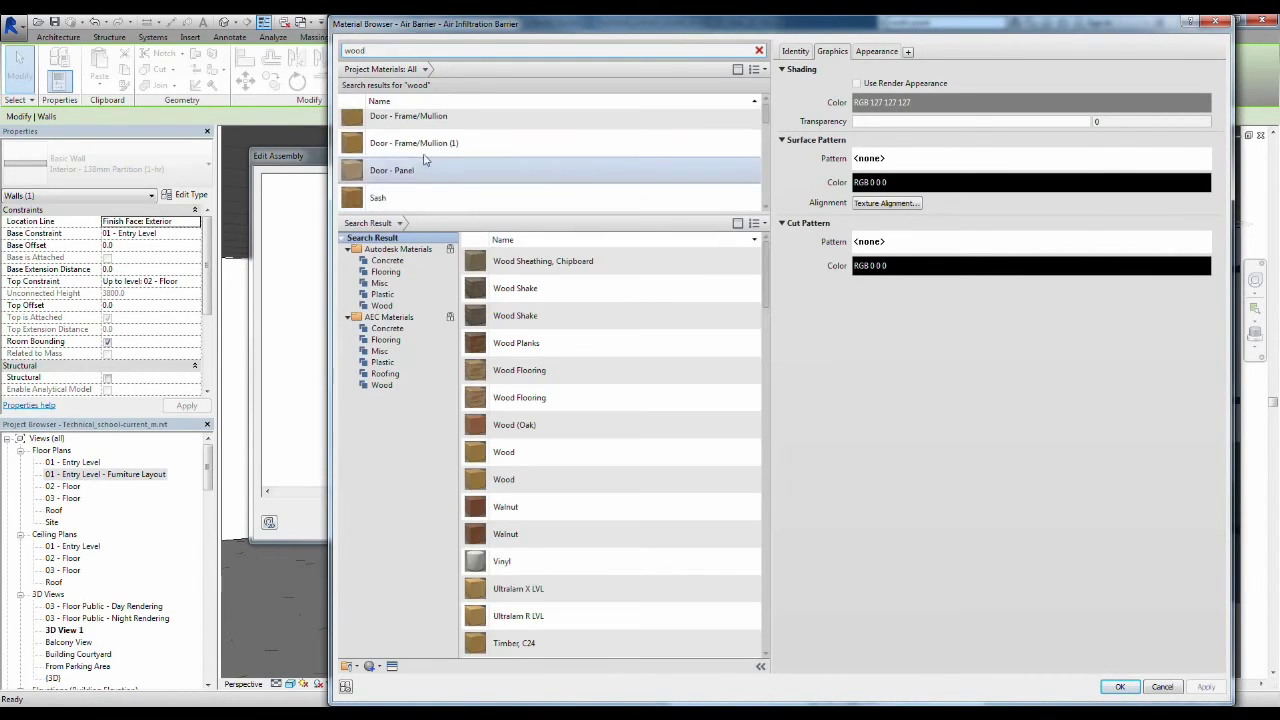
scroll(478, 165, down, 3)
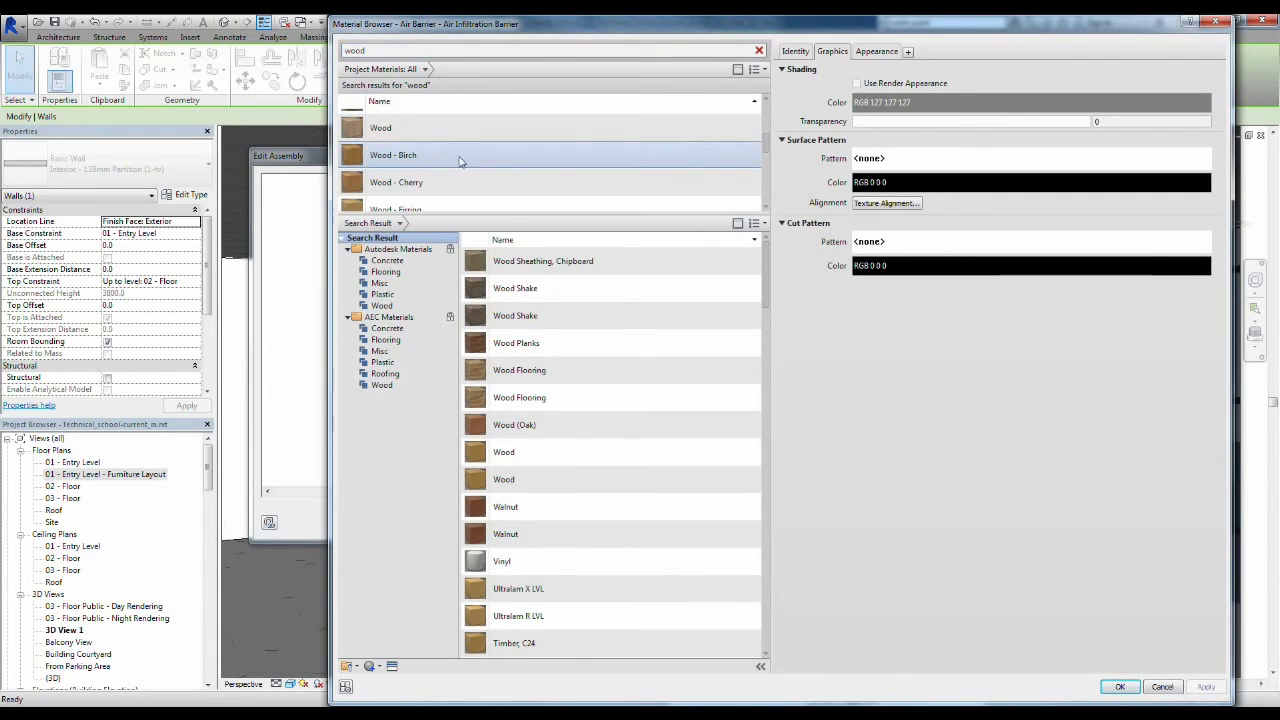
scroll(460, 168, down, 5)
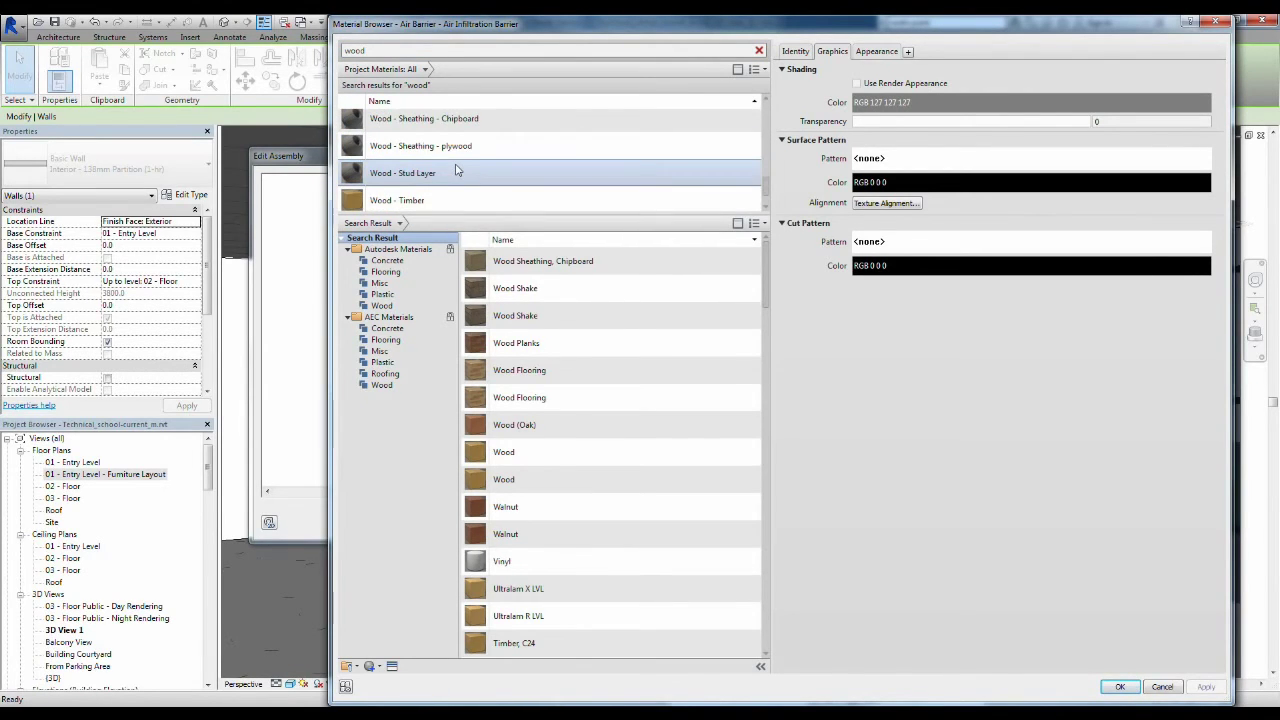
scroll(455, 171, down, 1)
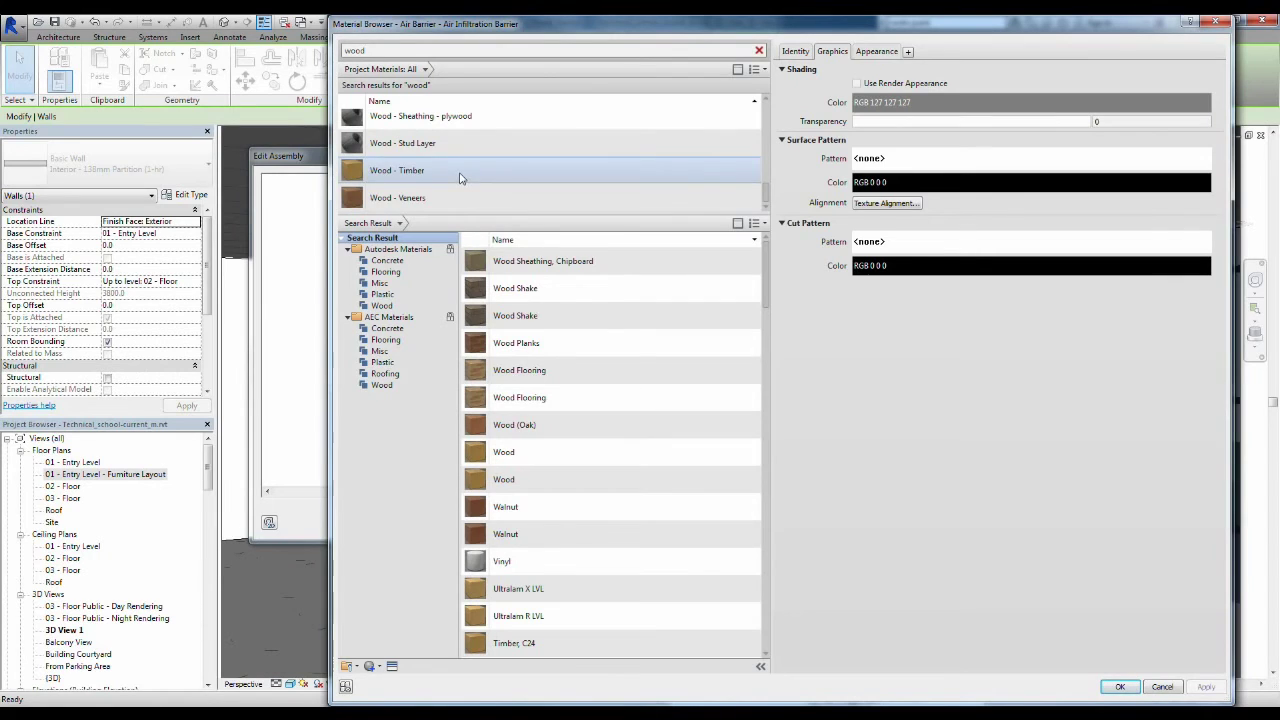
click(462, 176)
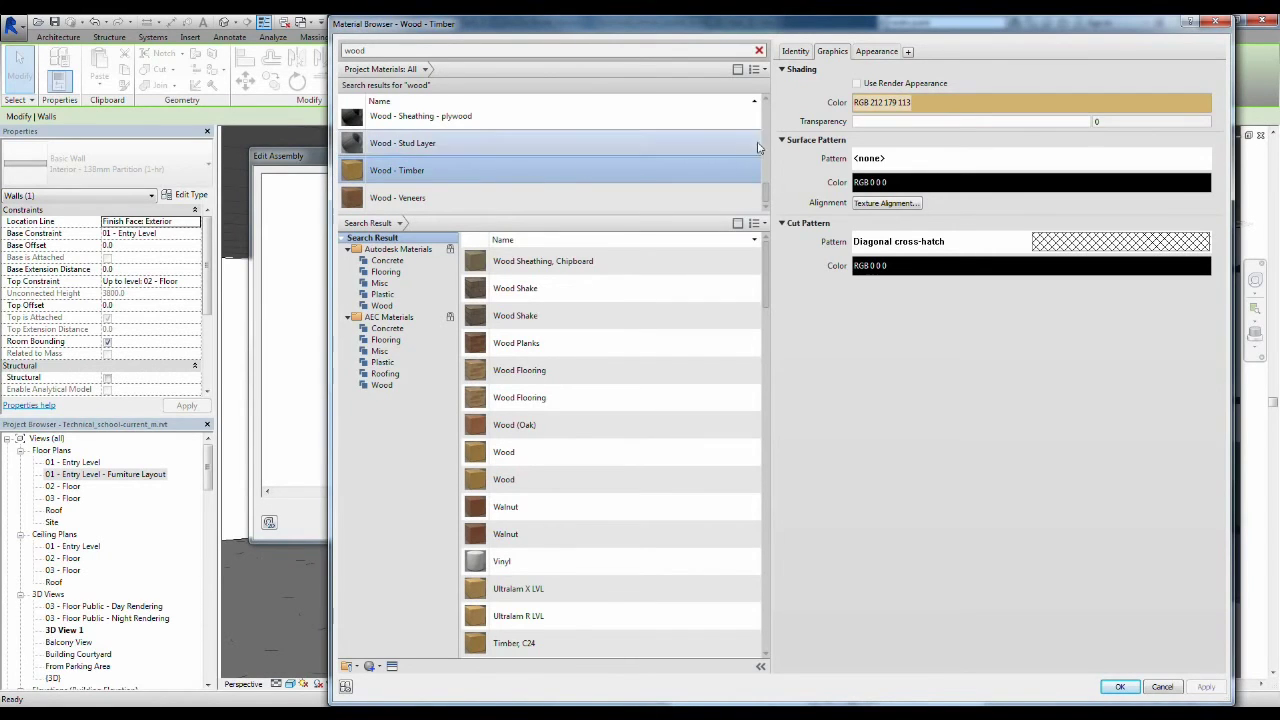
click(856, 83)
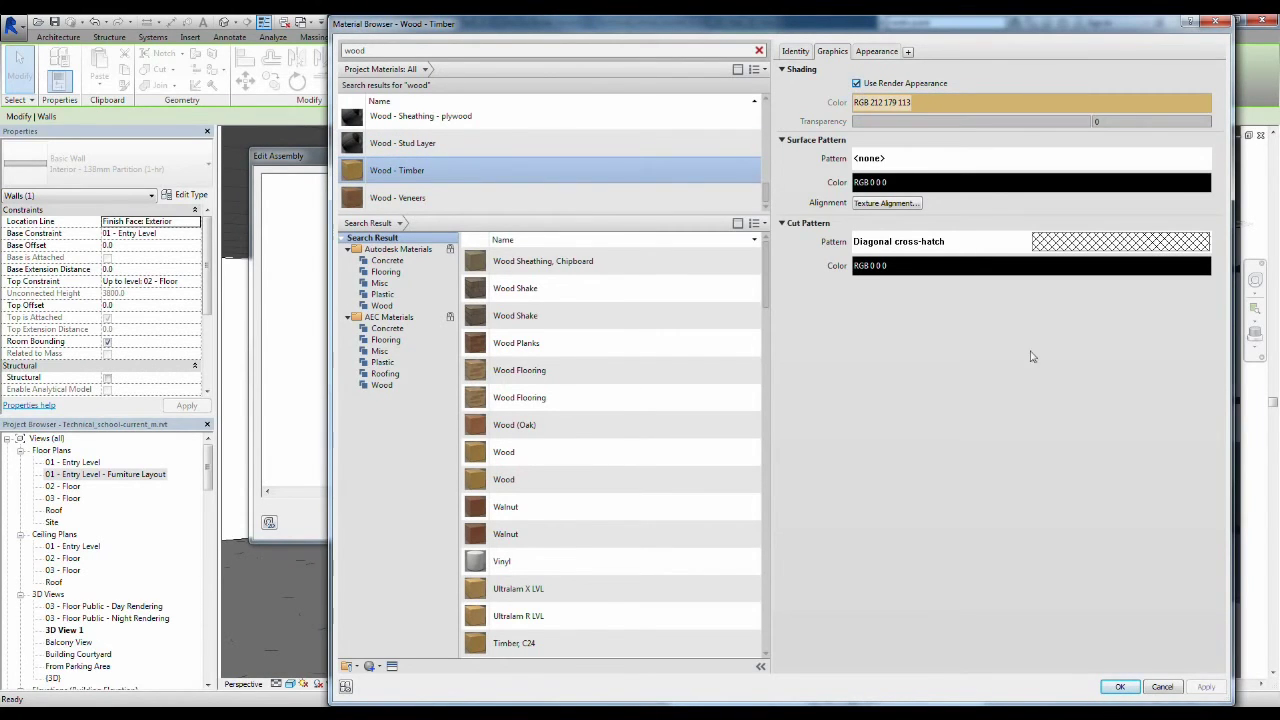
click(1124, 687)
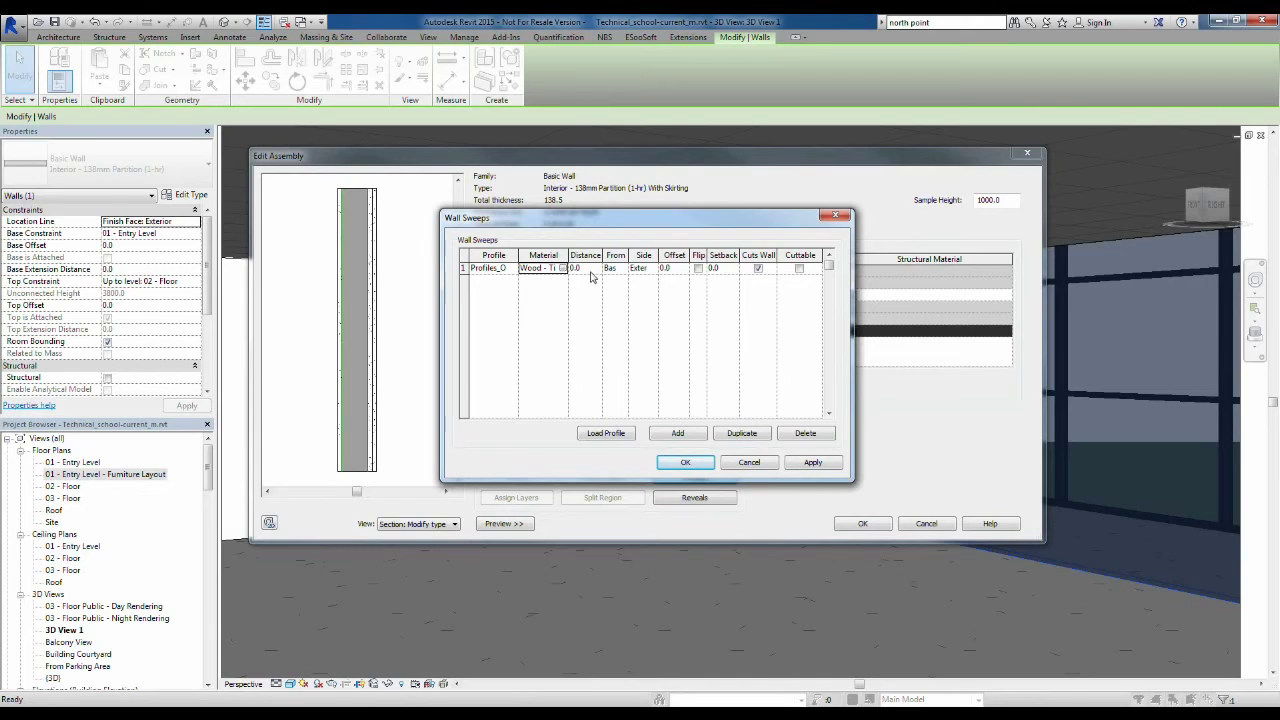
Keep the skirting sweep measured from the wall's Base, set its side to Interior, and make it cuttable
click(613, 268)
click(622, 268)
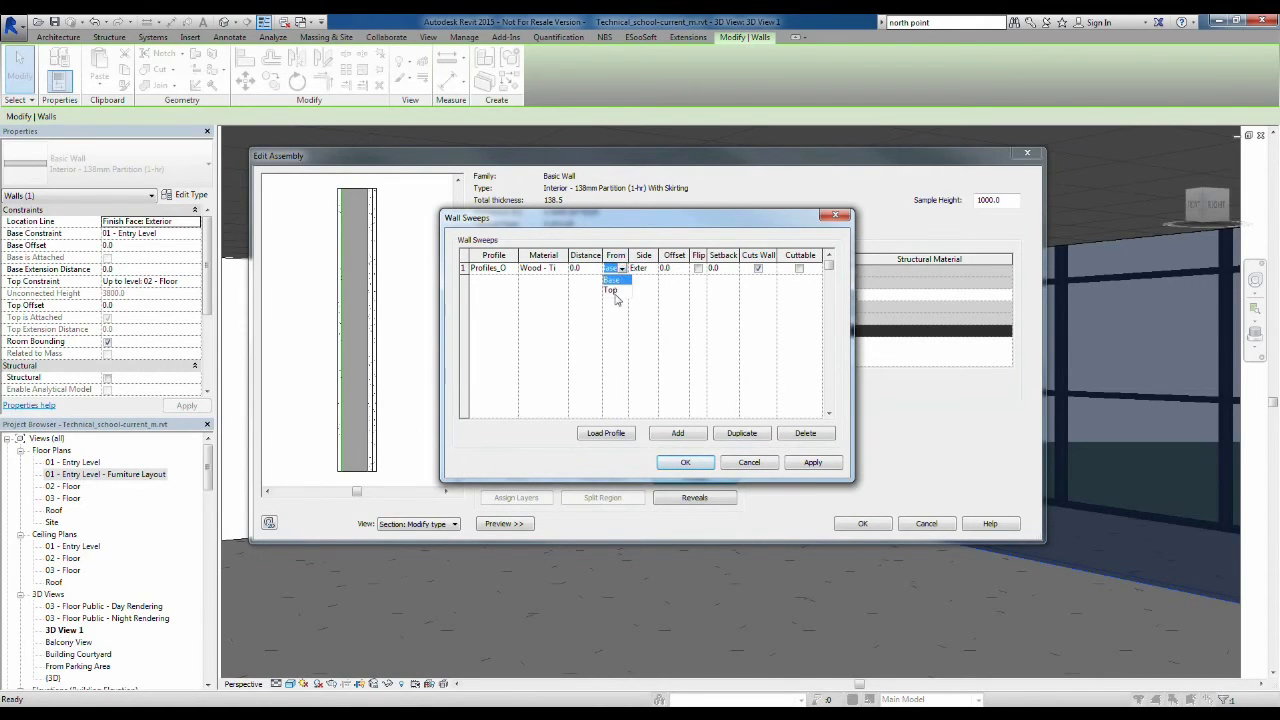
click(573, 306)
click(652, 268)
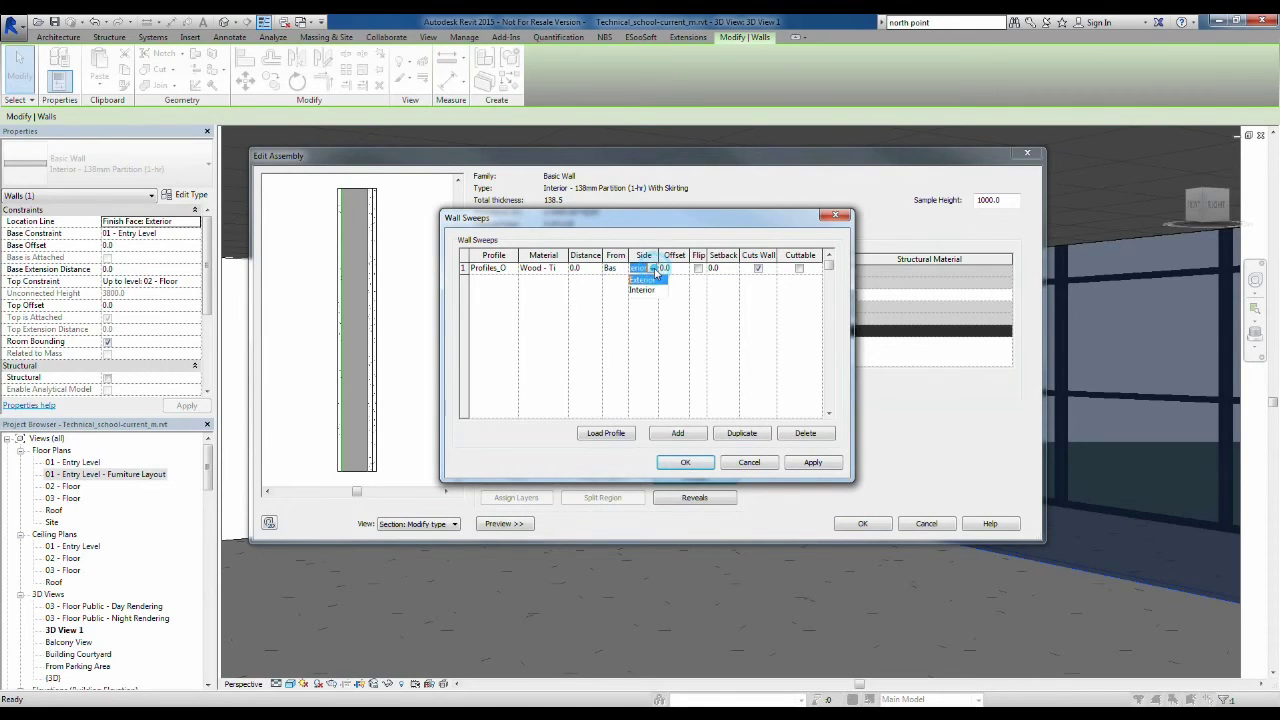
click(650, 291)
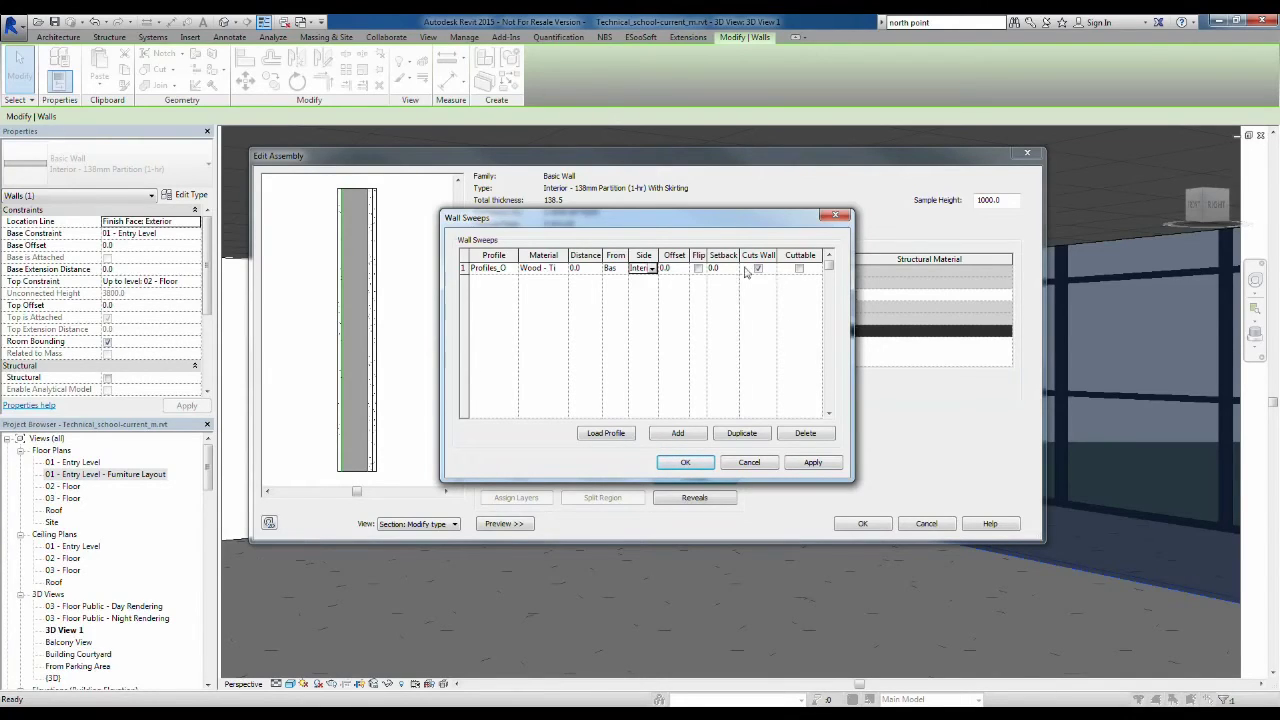
click(799, 270)
click(813, 463)
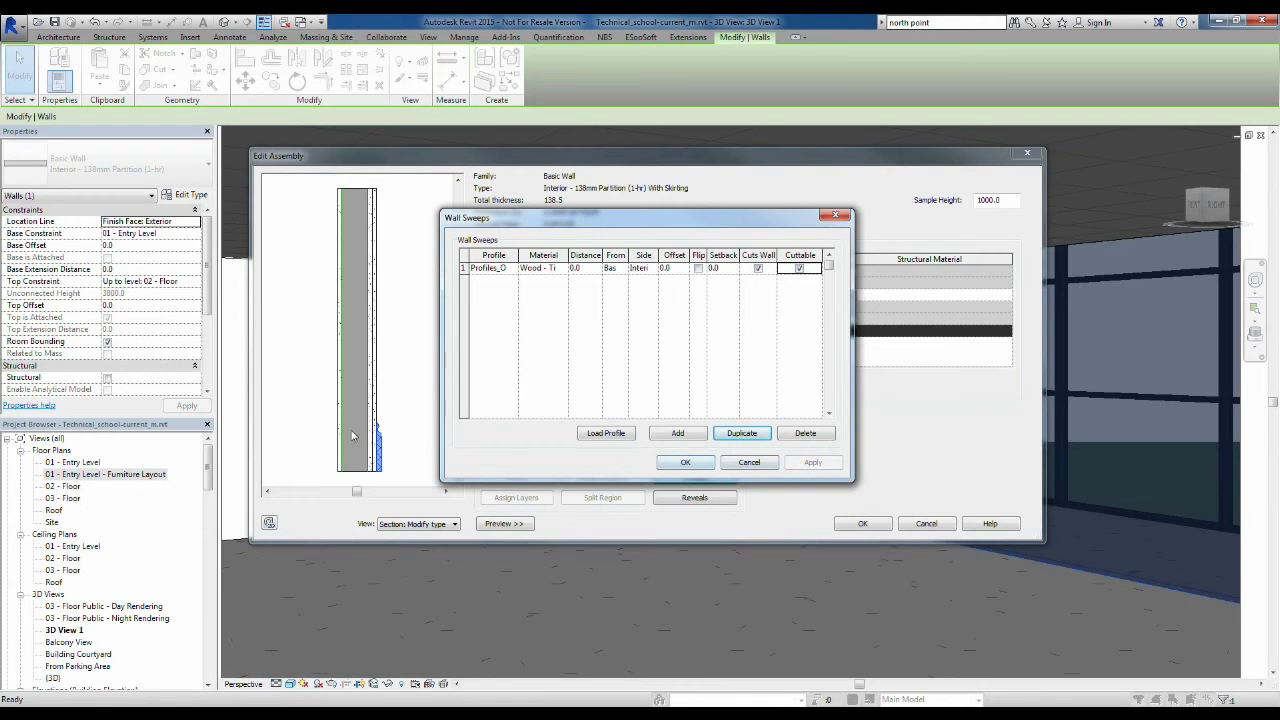
click(687, 461)
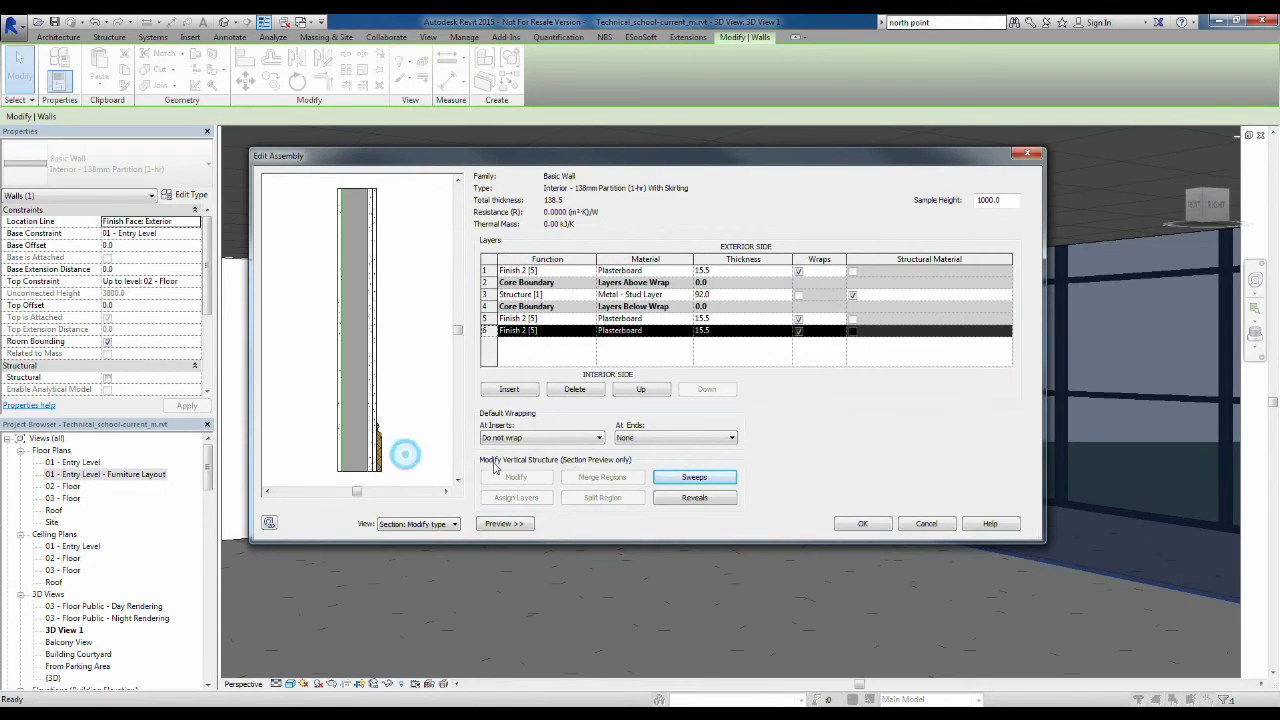
Inspect the skirting in the section preview, then accept the wall assembly and type properties and deselect the wall
click(402, 444)
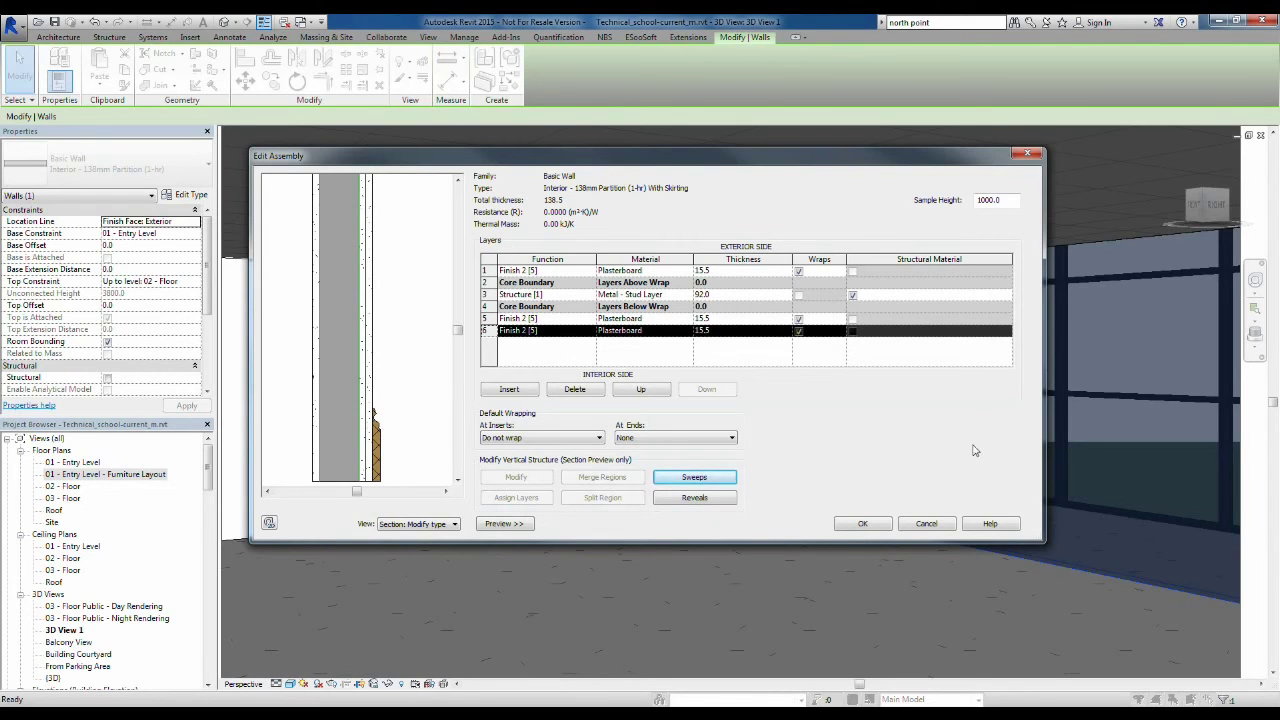
click(862, 526)
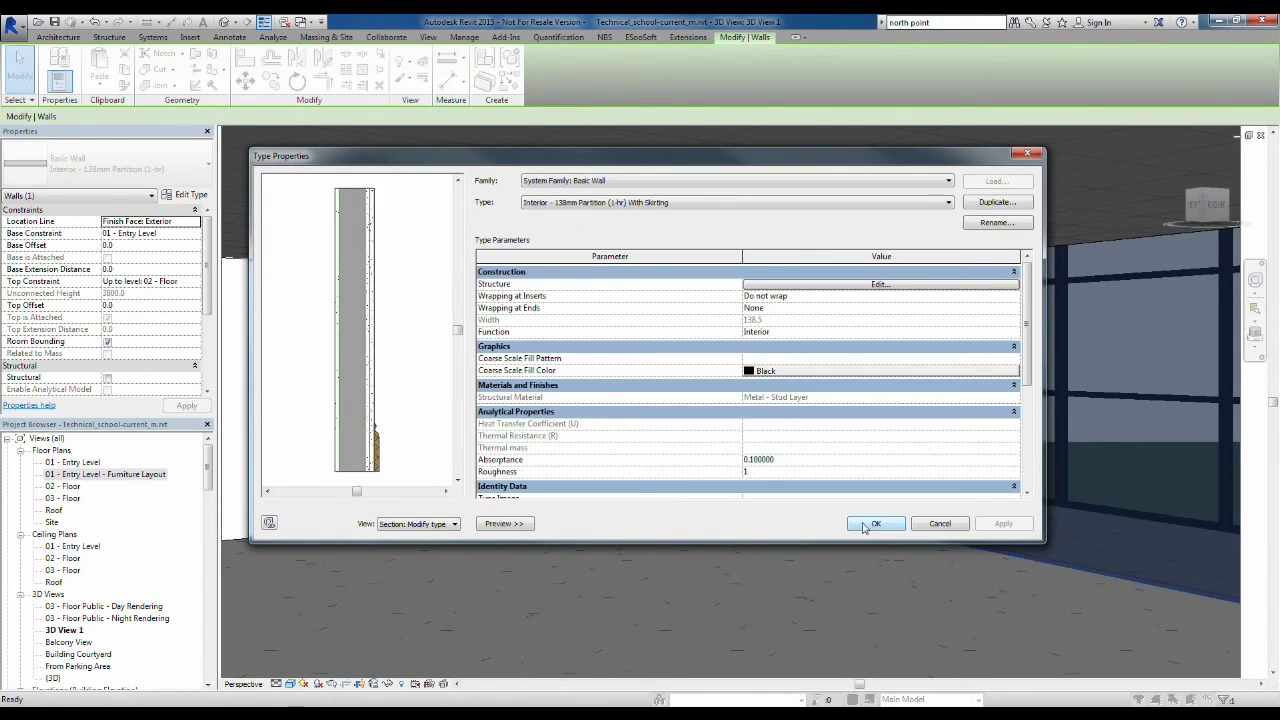
click(874, 525)
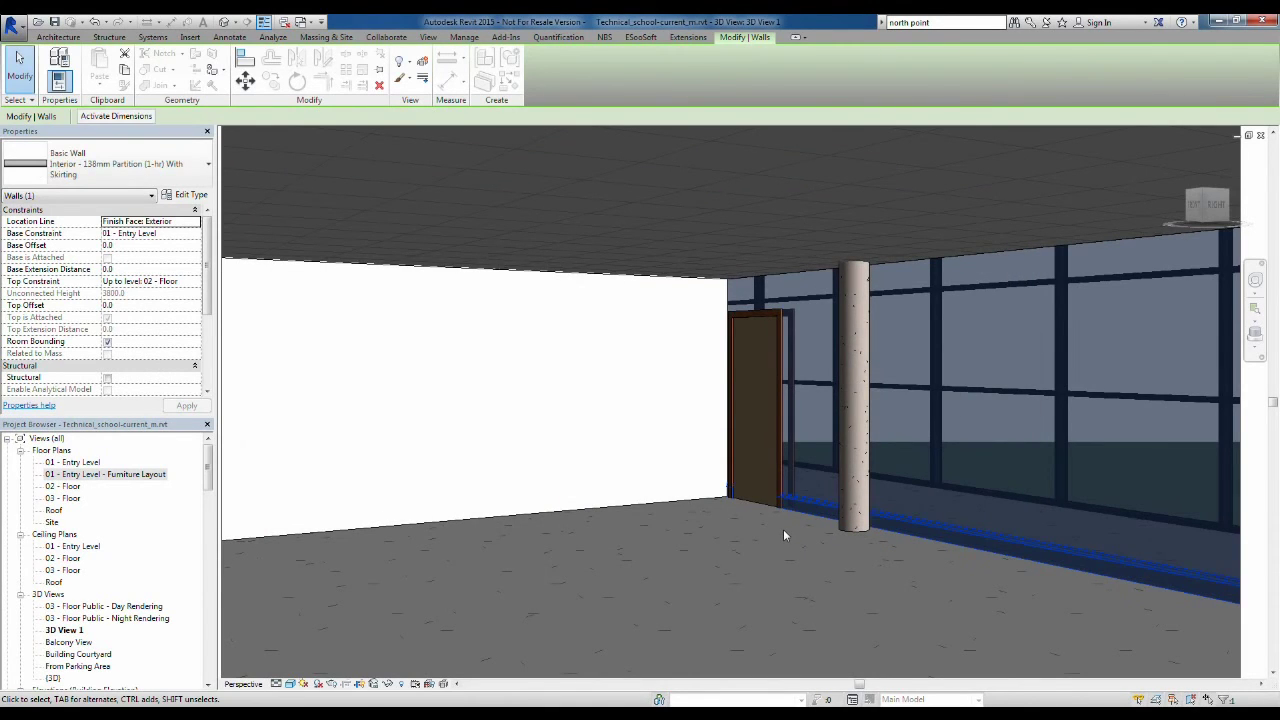
key(Escape)
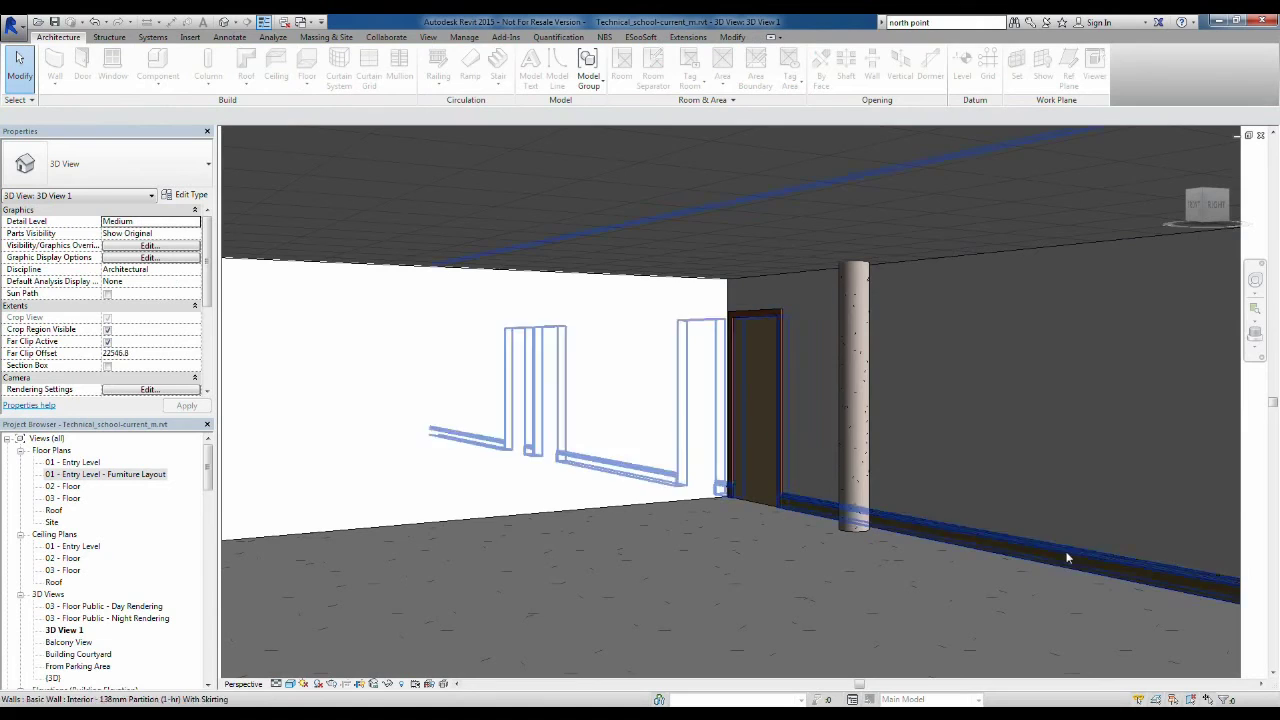
Examine the skirting along the partition wall, around the column and at both sides of the door
scroll(988, 565, up, 8)
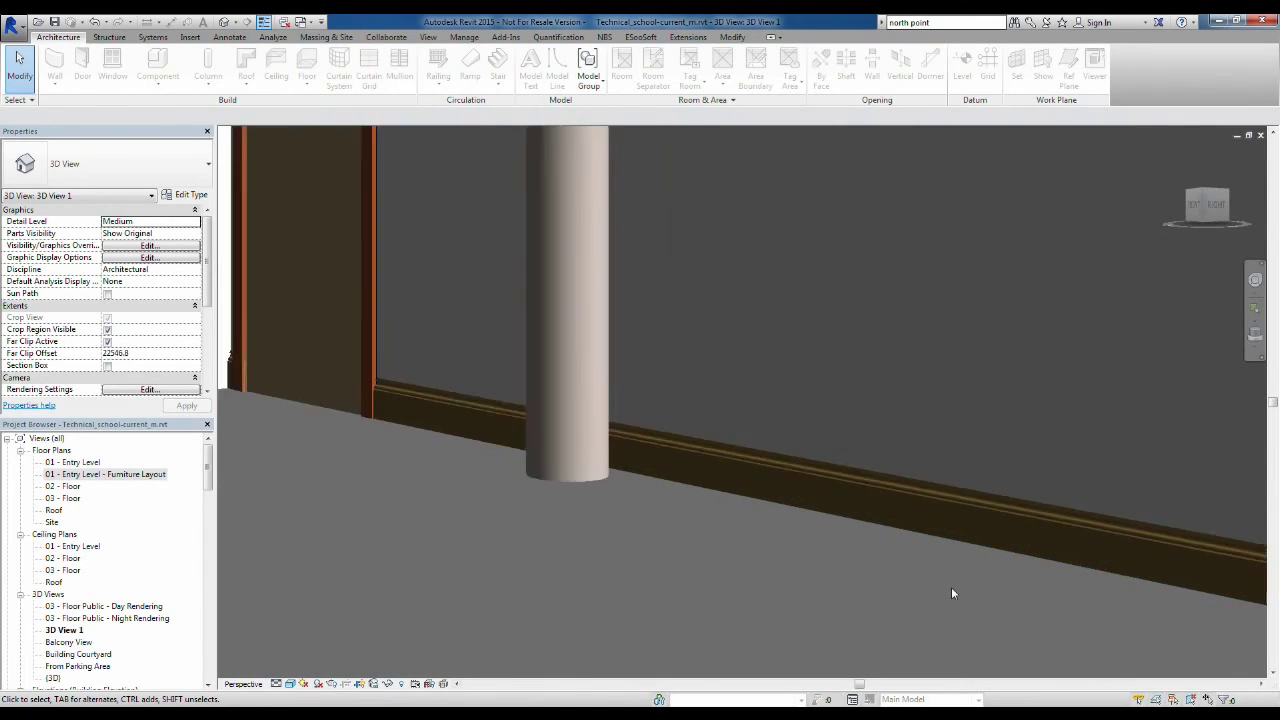
scroll(952, 582, down, 5)
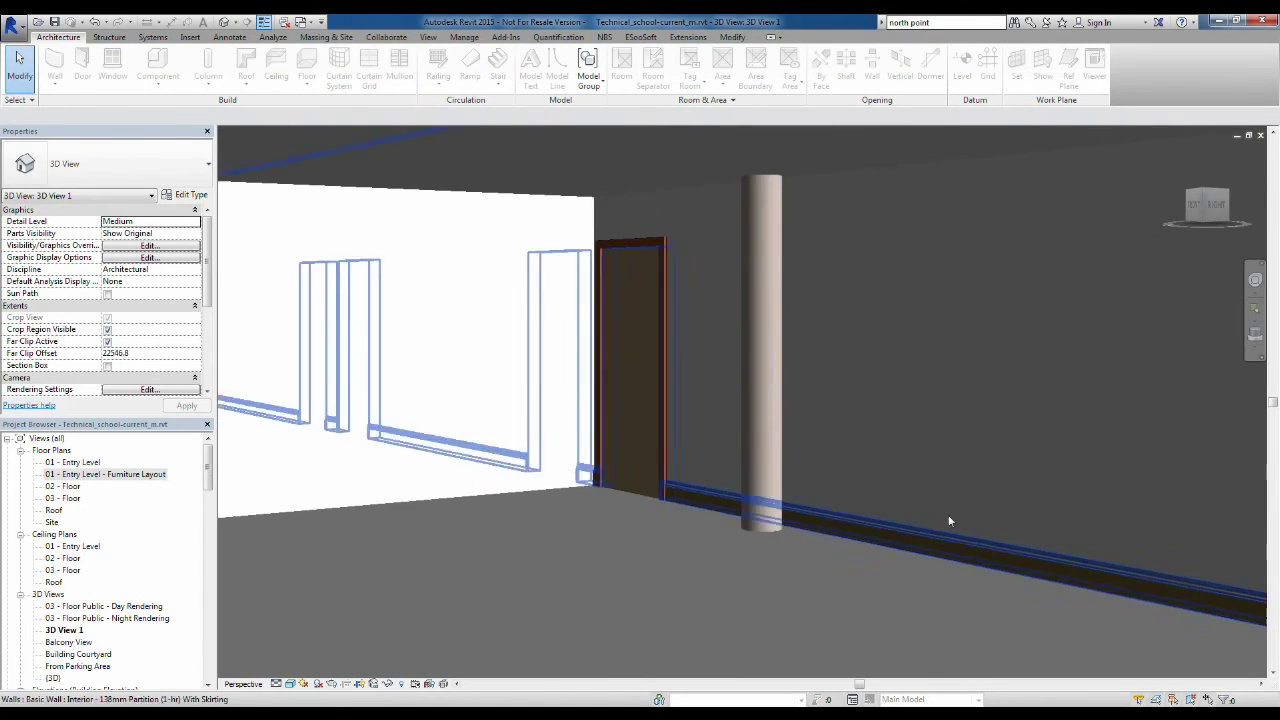
middle_drag(957, 578, 869, 481)
scroll(875, 490, down, 3)
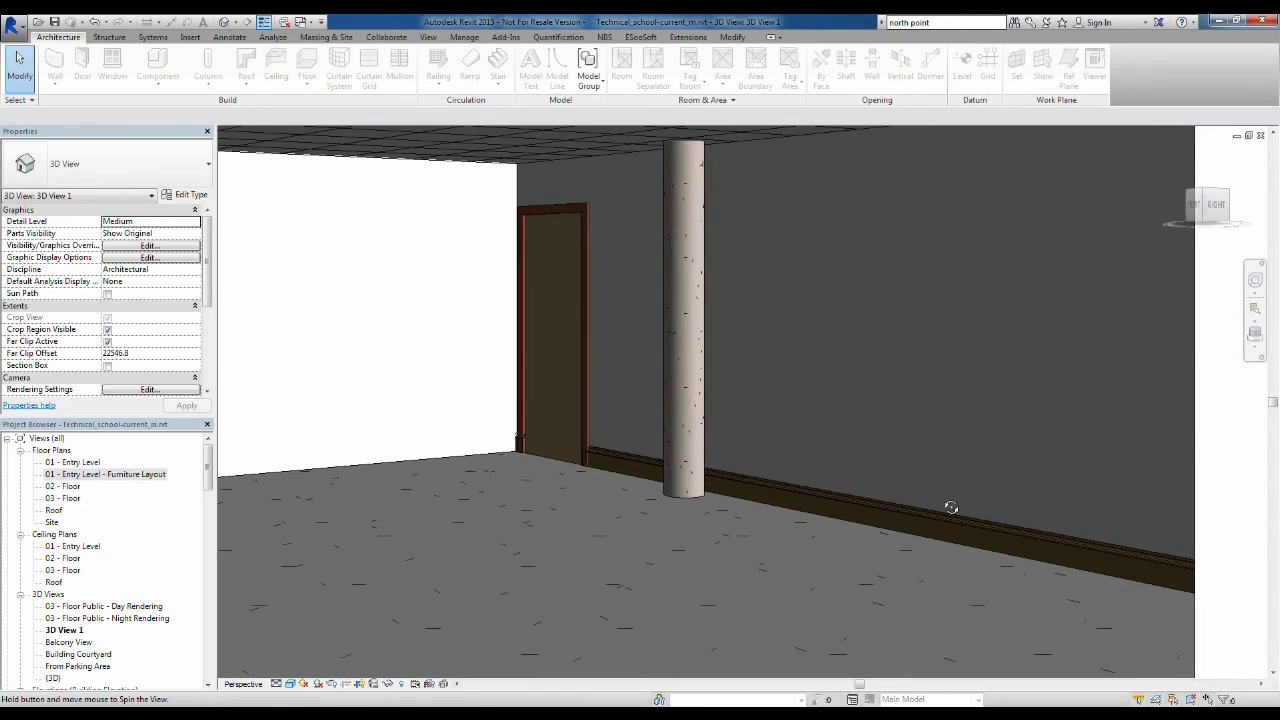
shift+middle_drag(1014, 500, 950, 537)
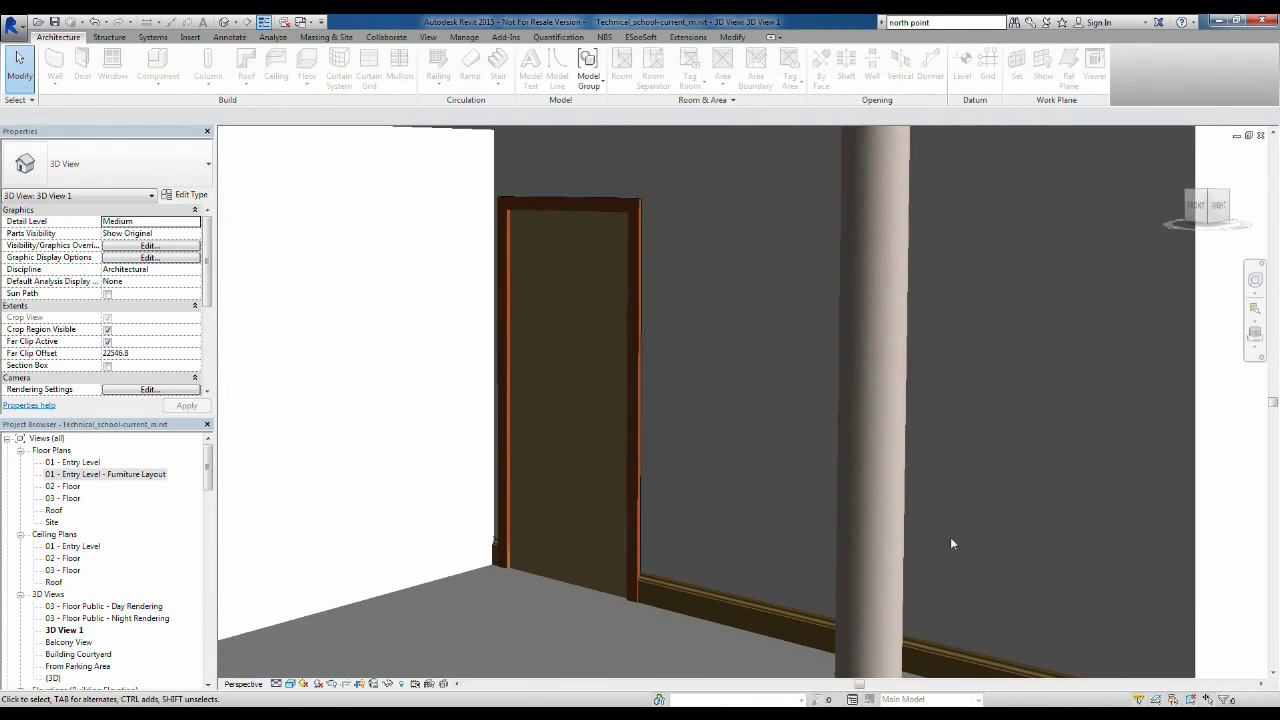
click(1258, 291)
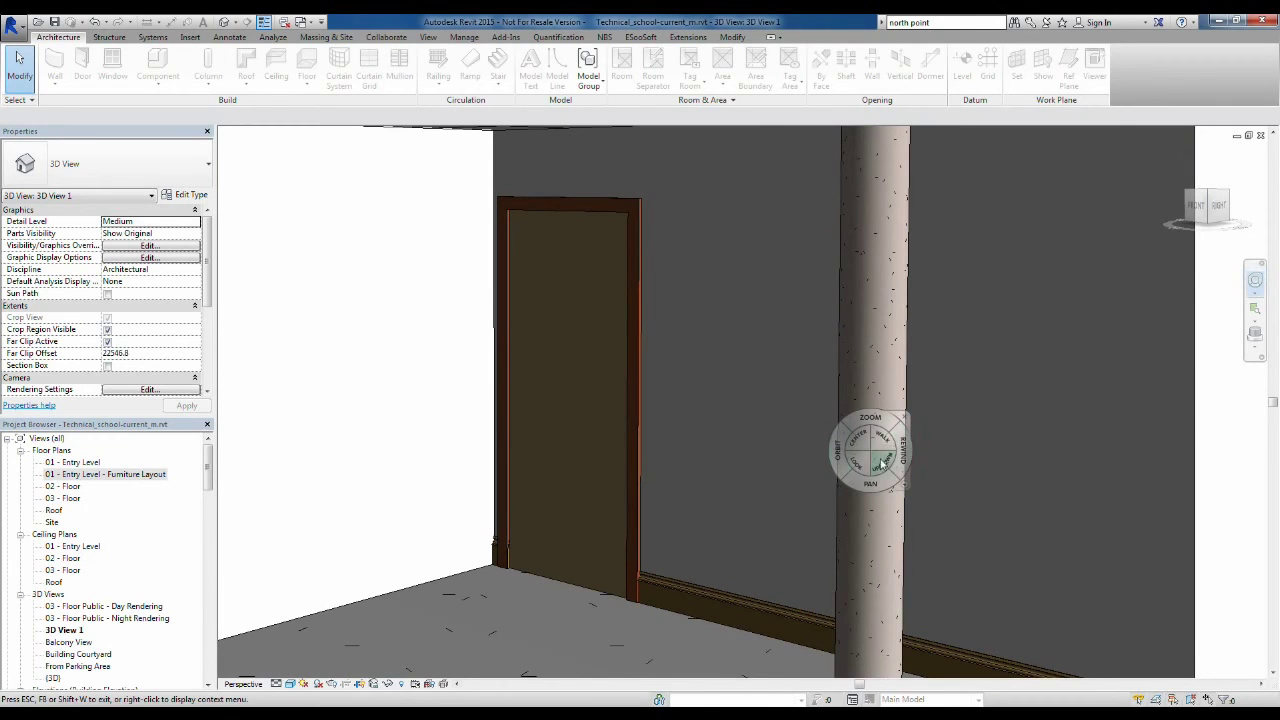
drag(864, 455, 1165, 475)
drag(855, 478, 1200, 458)
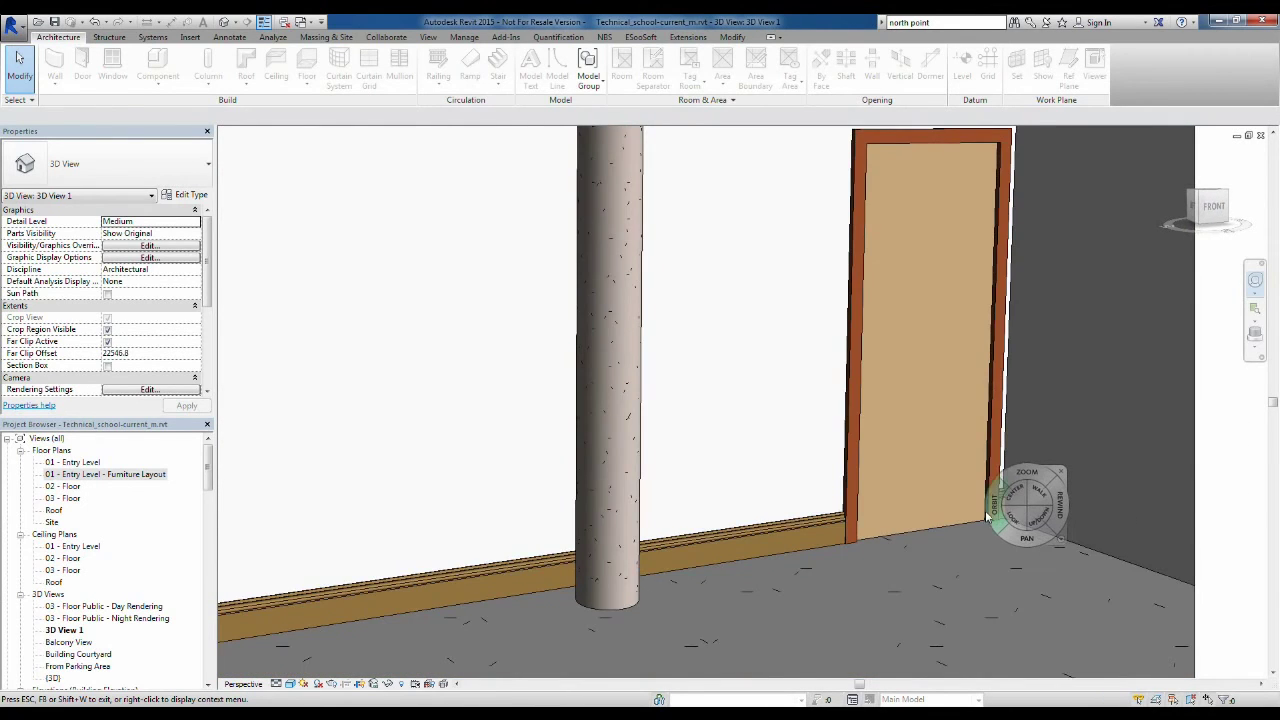
scroll(1025, 503, up, 3)
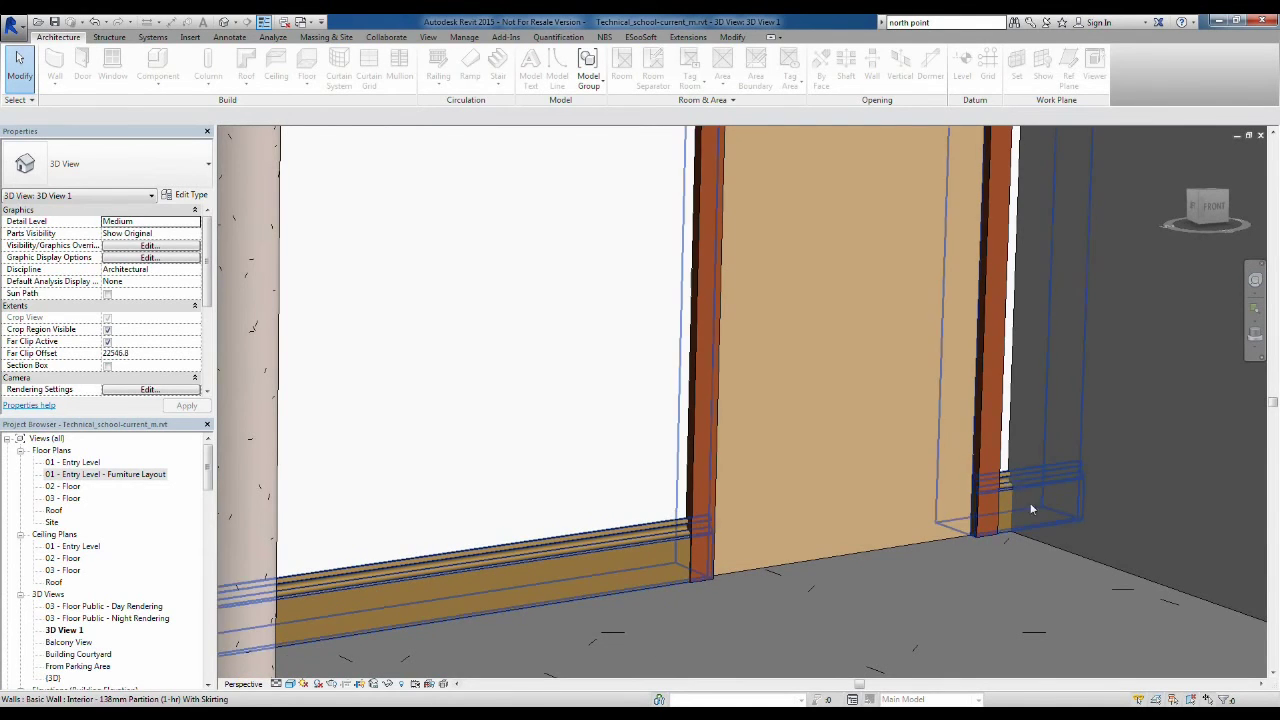
Change the adjoining wall beside the door to the type Interior - 138mm Partition (1-hr) With Skirting
click(1131, 570)
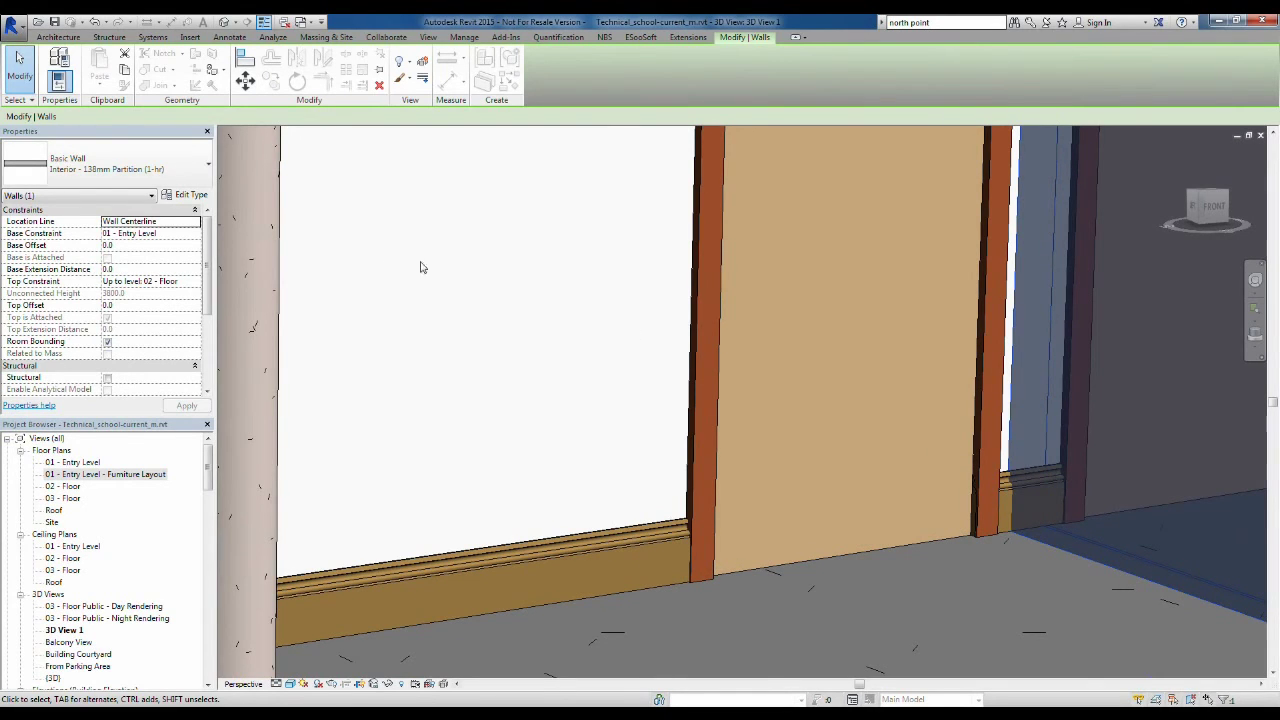
click(180, 170)
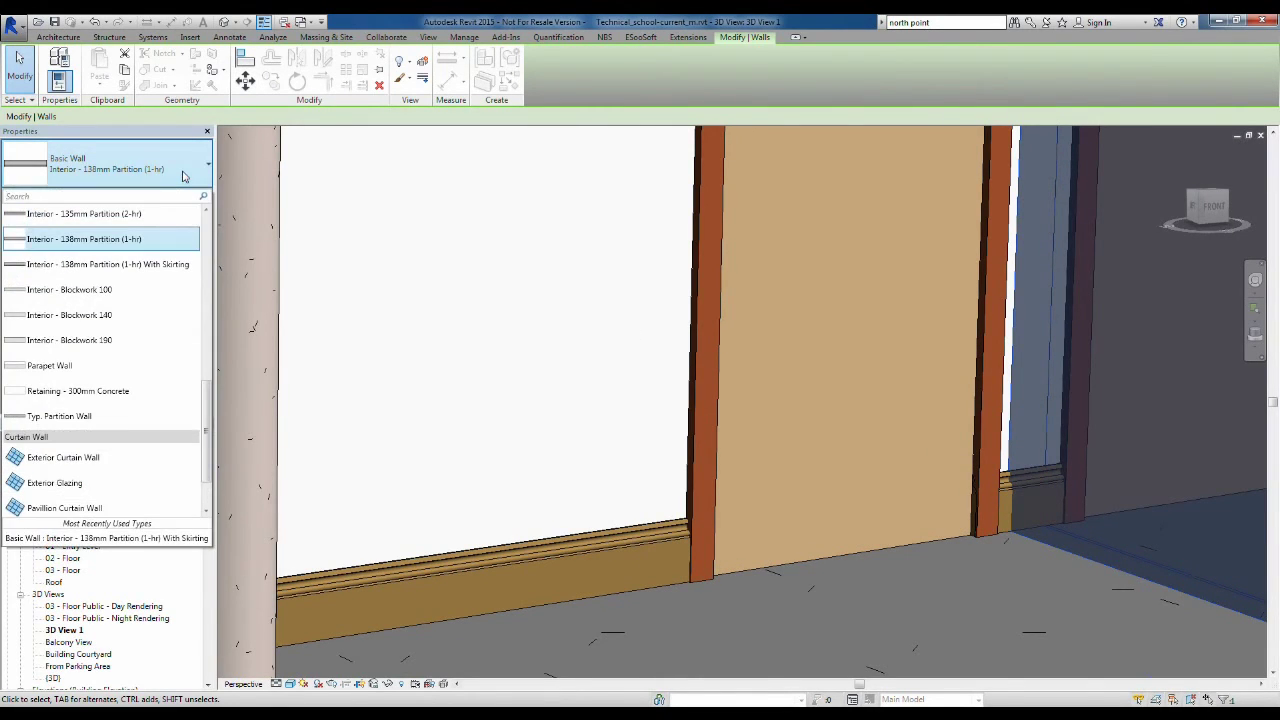
click(160, 264)
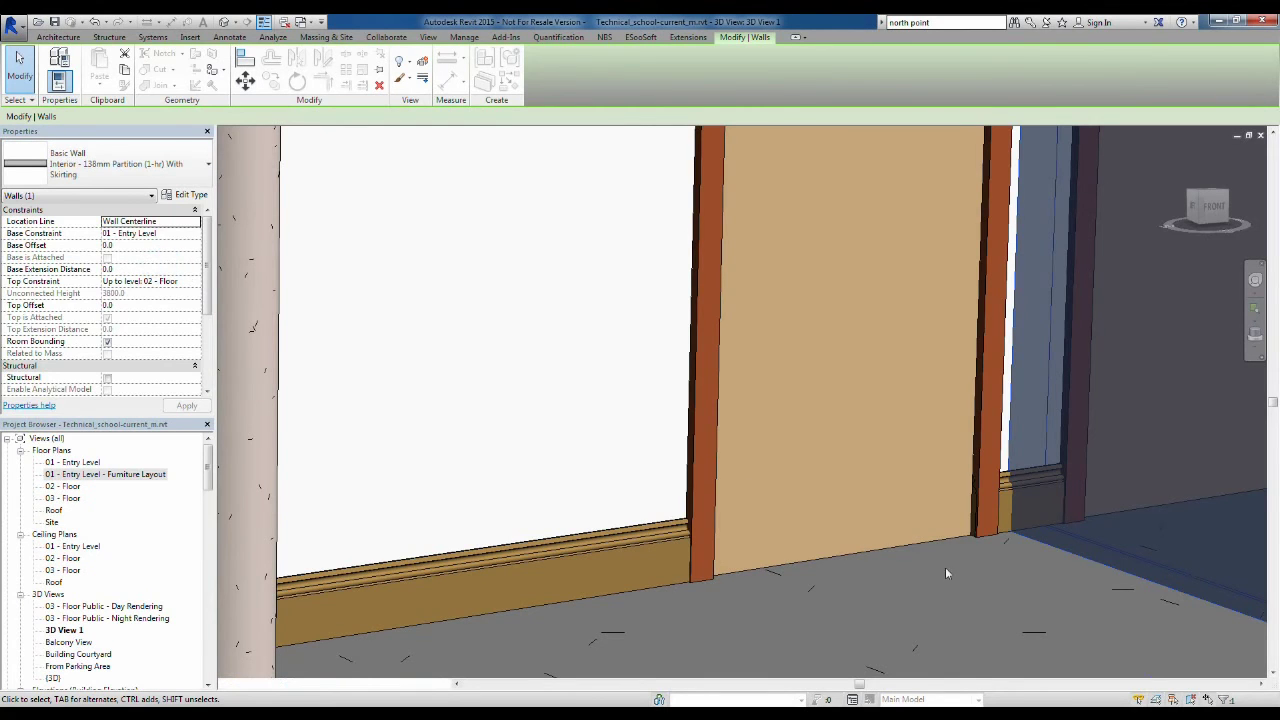
key(Escape)
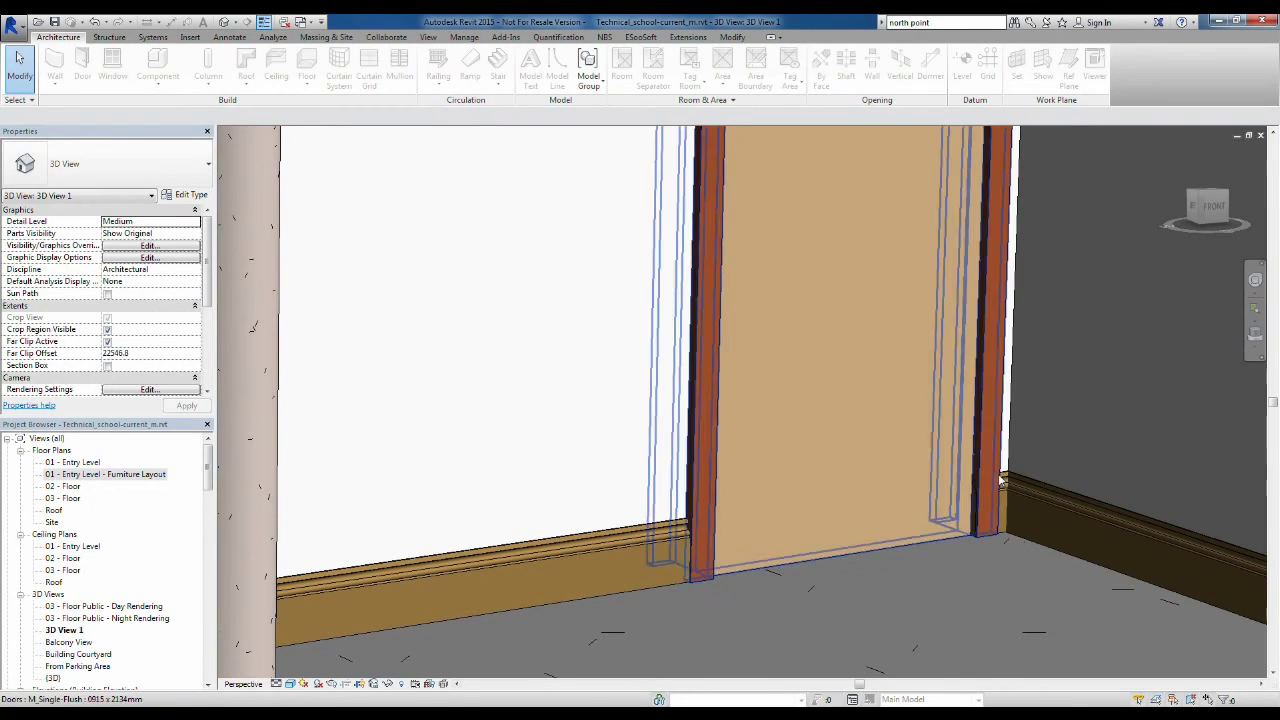
Check the skirting joint in the room corner, then open the wall sweeps of the long partition wall's type structure
scroll(1002, 482, up, 6)
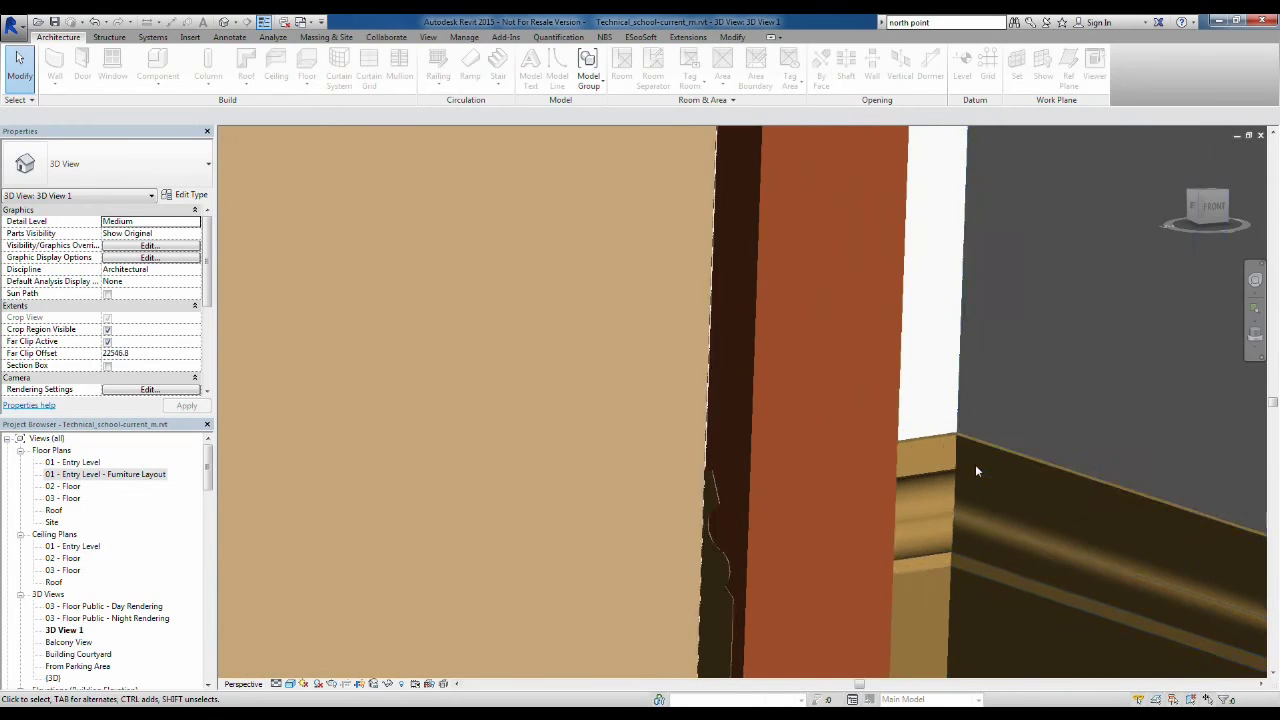
scroll(960, 435, up, 2)
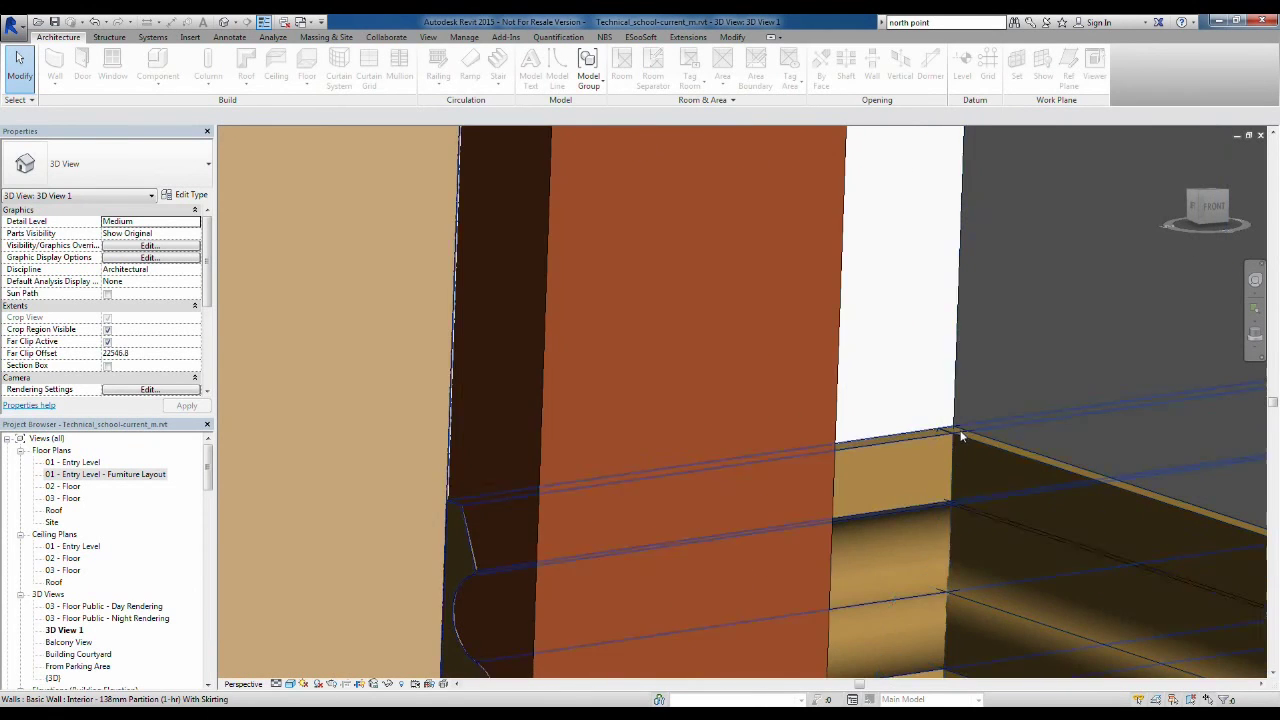
scroll(965, 450, down, 5)
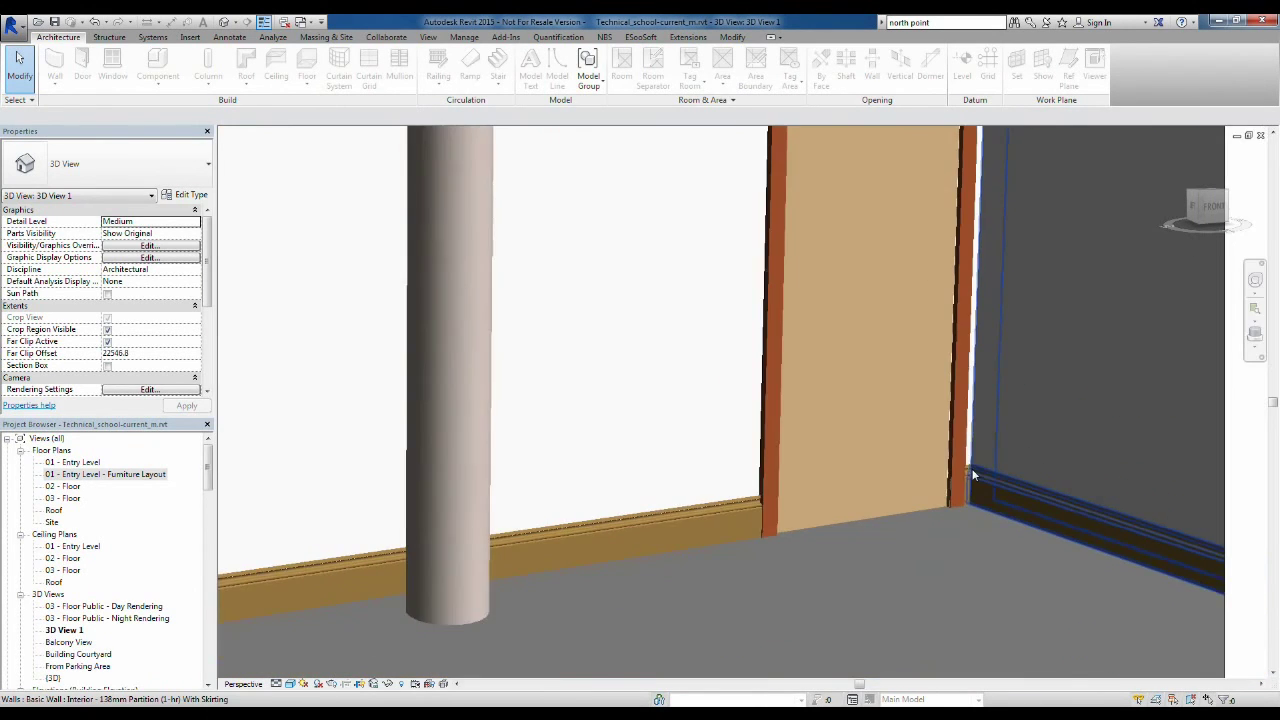
scroll(754, 542, down, 3)
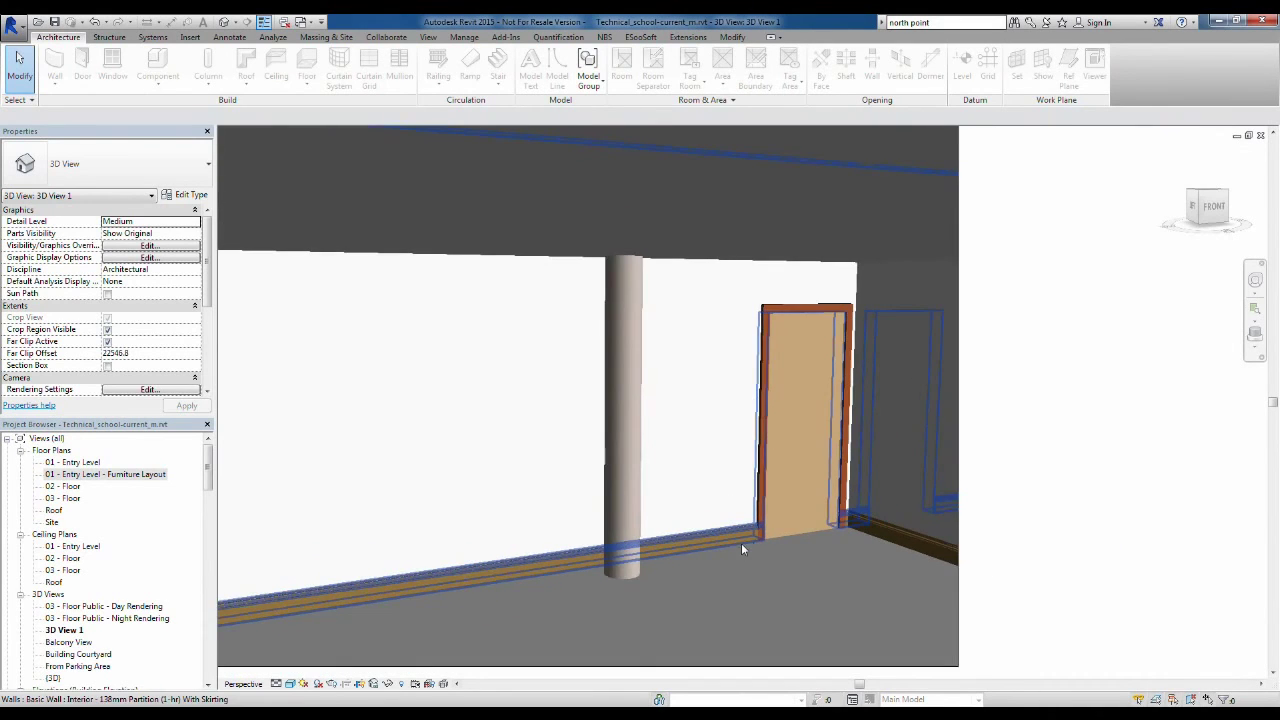
middle_drag(741, 548, 908, 502)
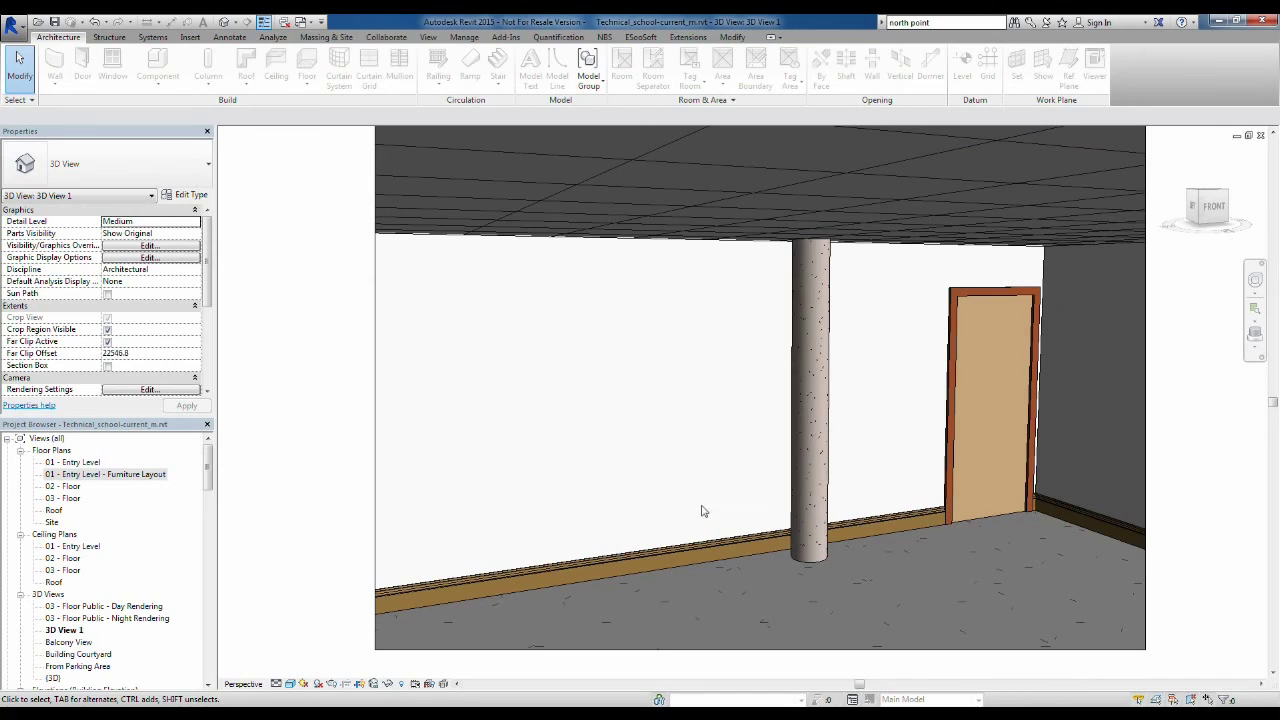
click(657, 562)
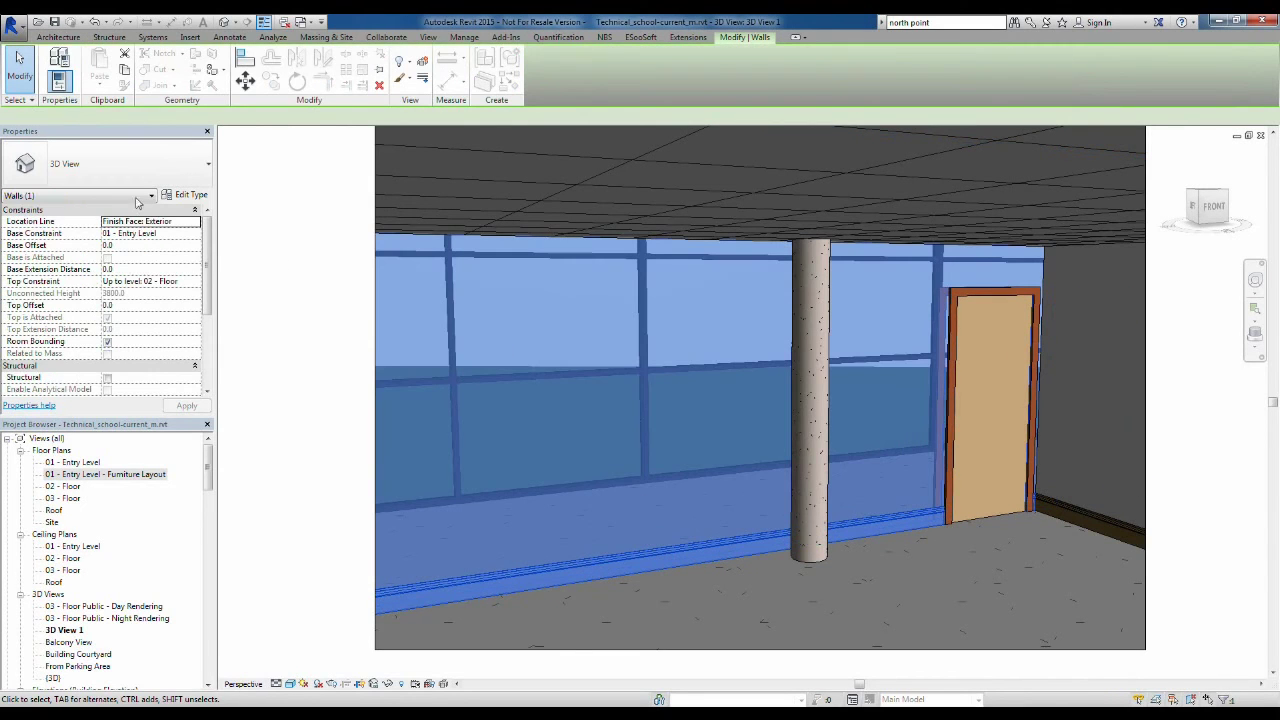
click(190, 197)
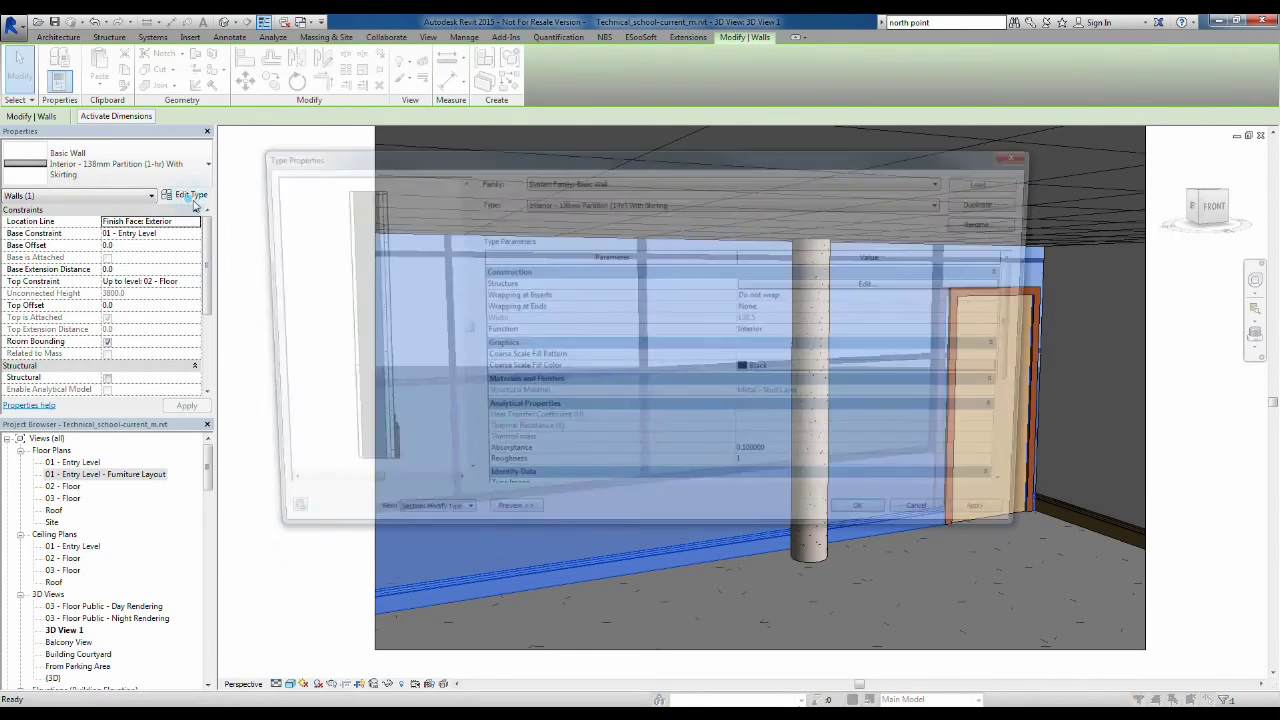
click(862, 280)
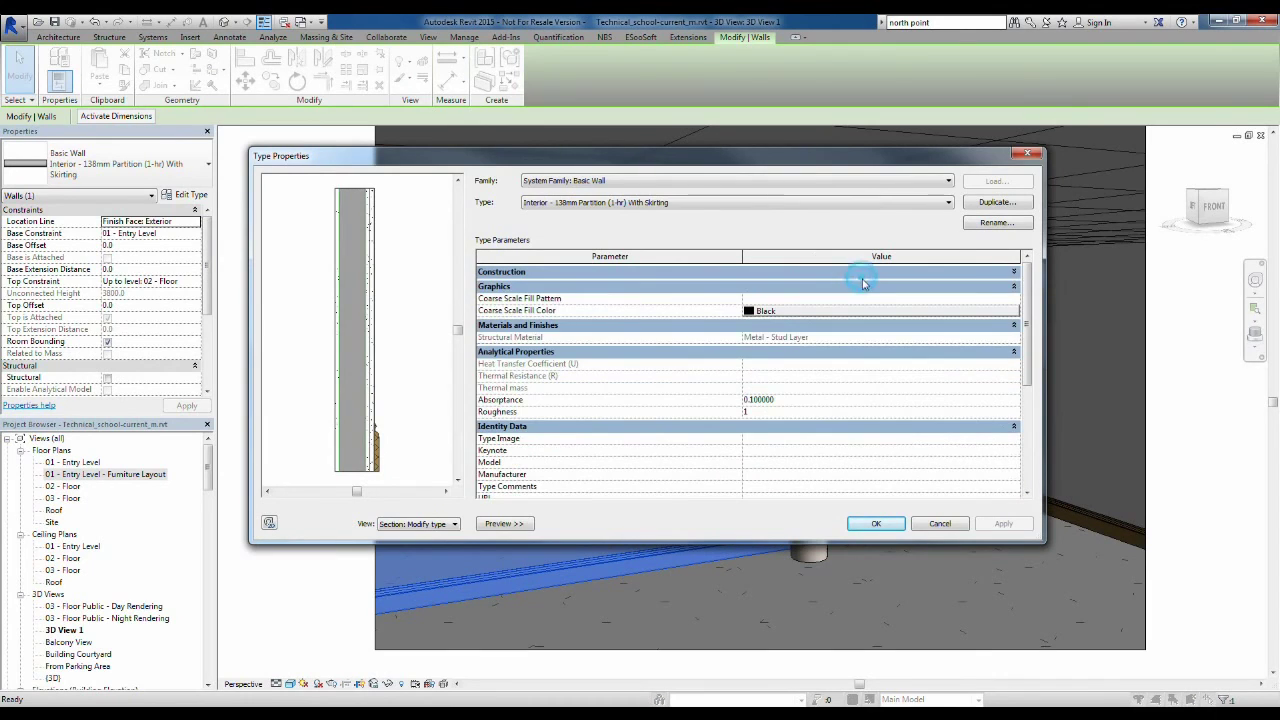
click(864, 273)
click(880, 282)
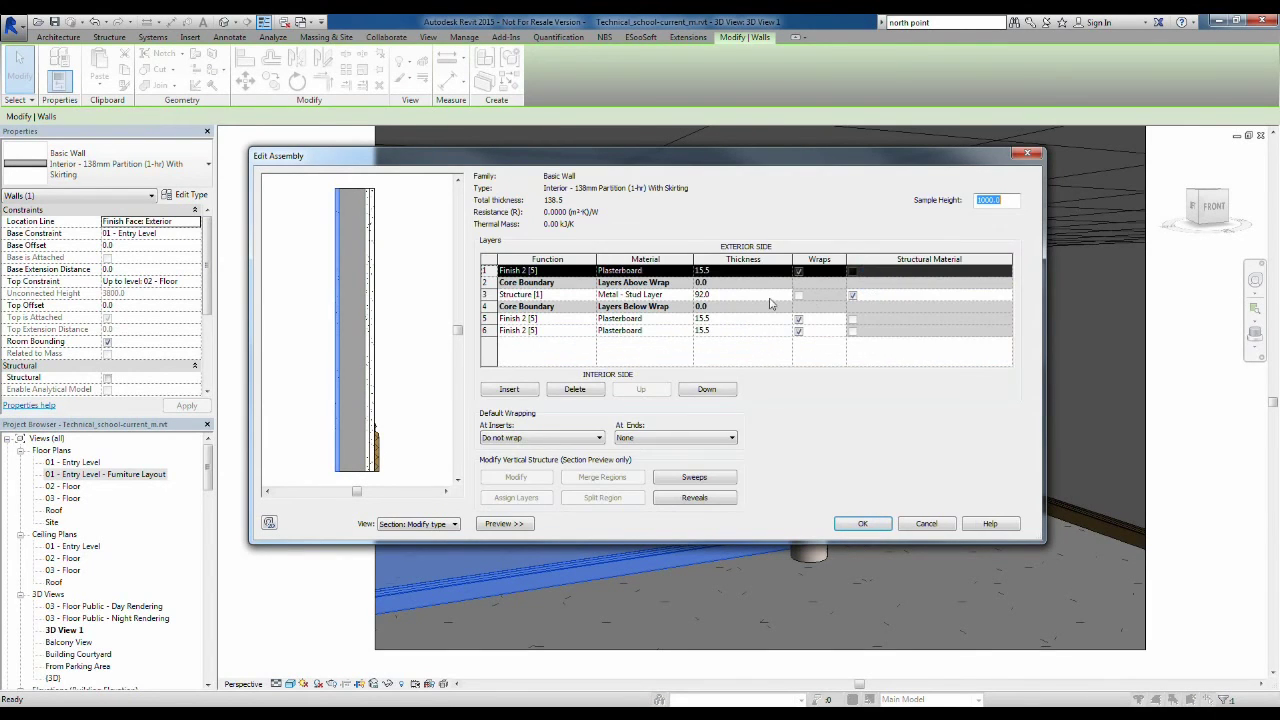
click(710, 478)
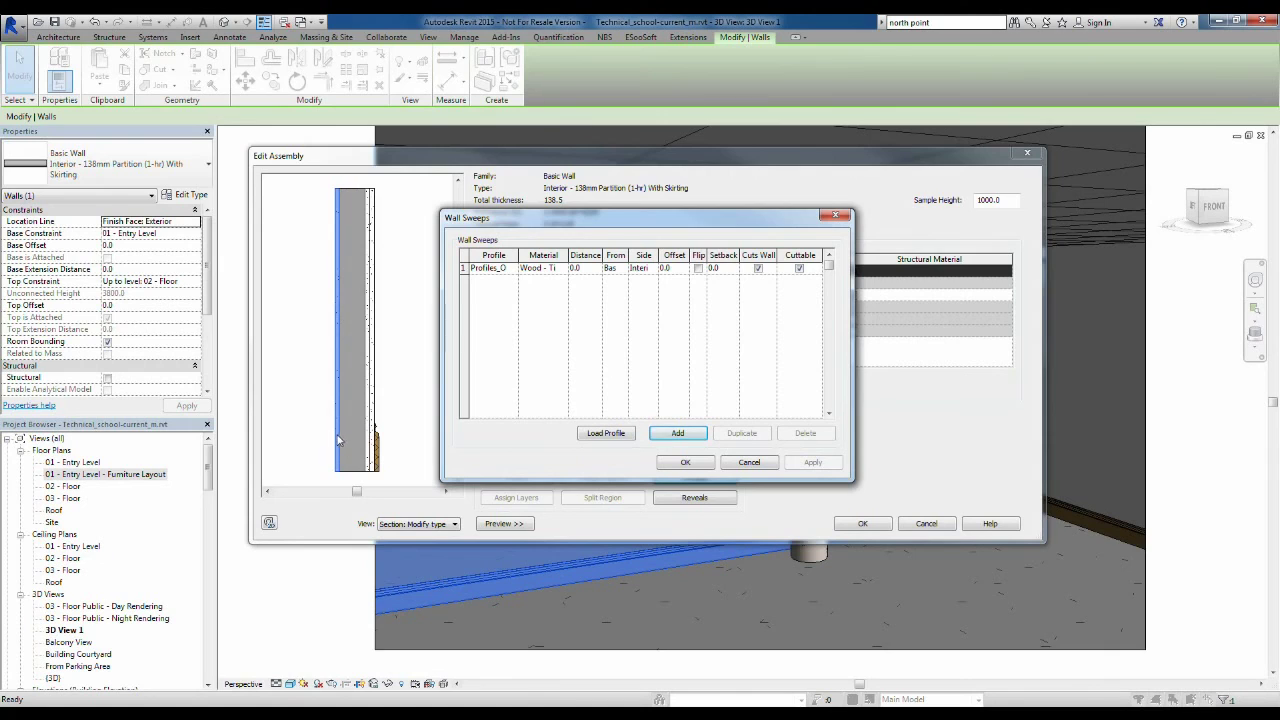
Duplicate the skirting sweep, set the copy's side to Exterior, and apply the change to the wall type
click(465, 269)
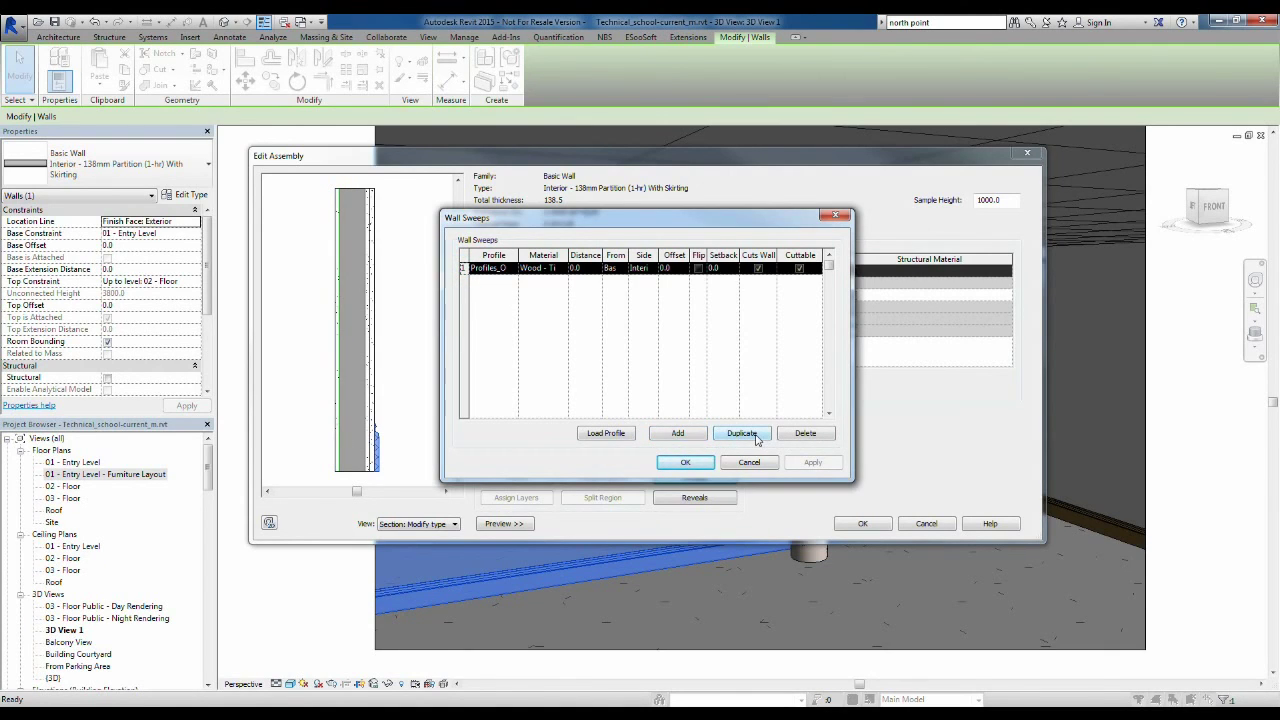
click(757, 440)
click(643, 280)
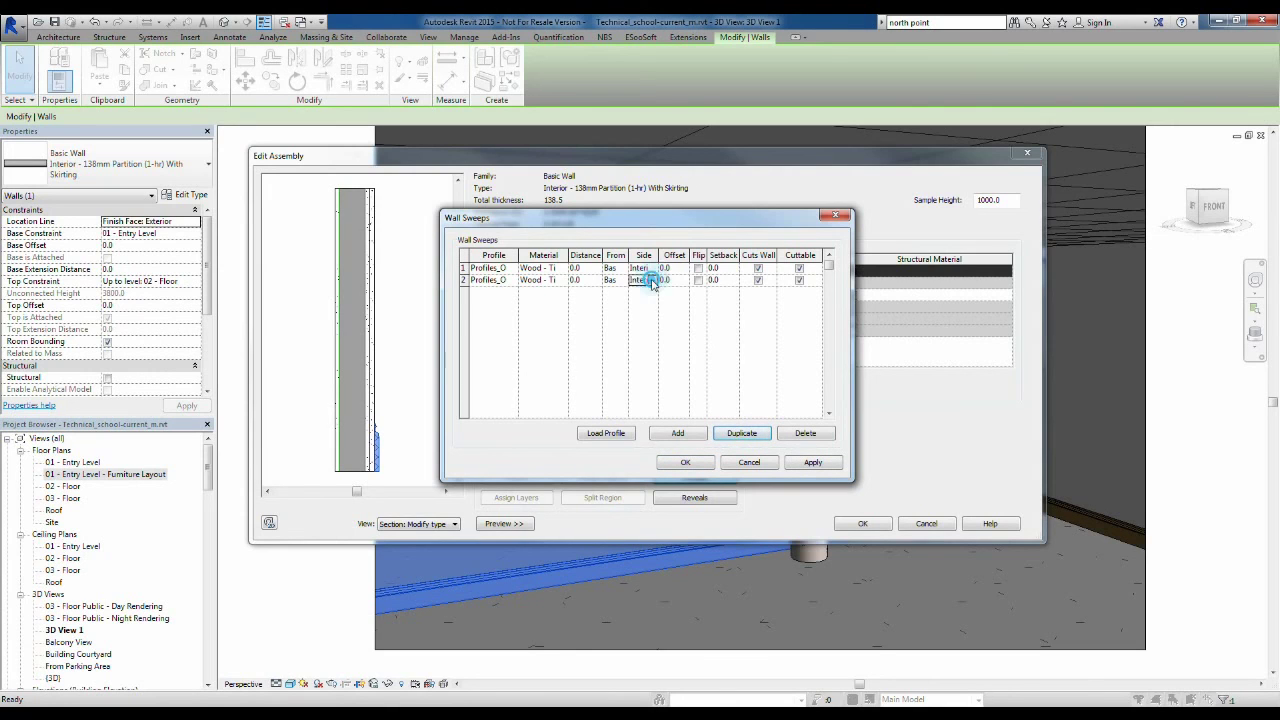
click(652, 281)
click(641, 292)
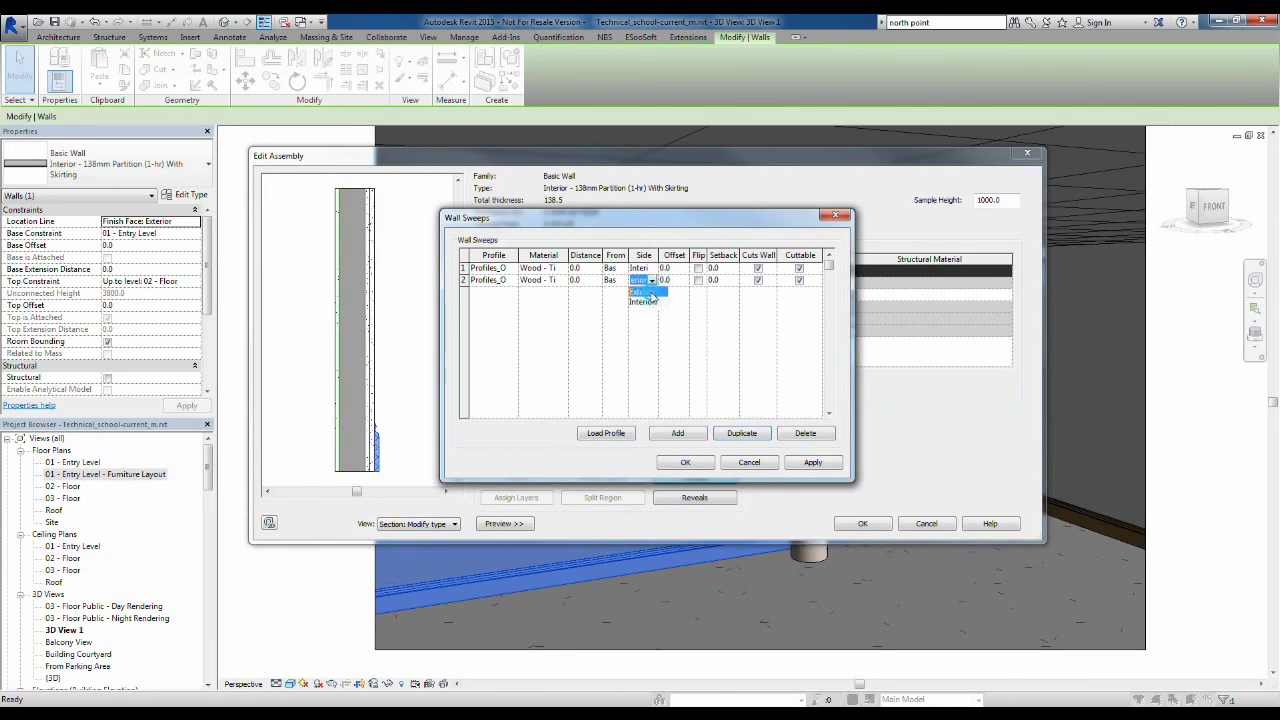
click(813, 464)
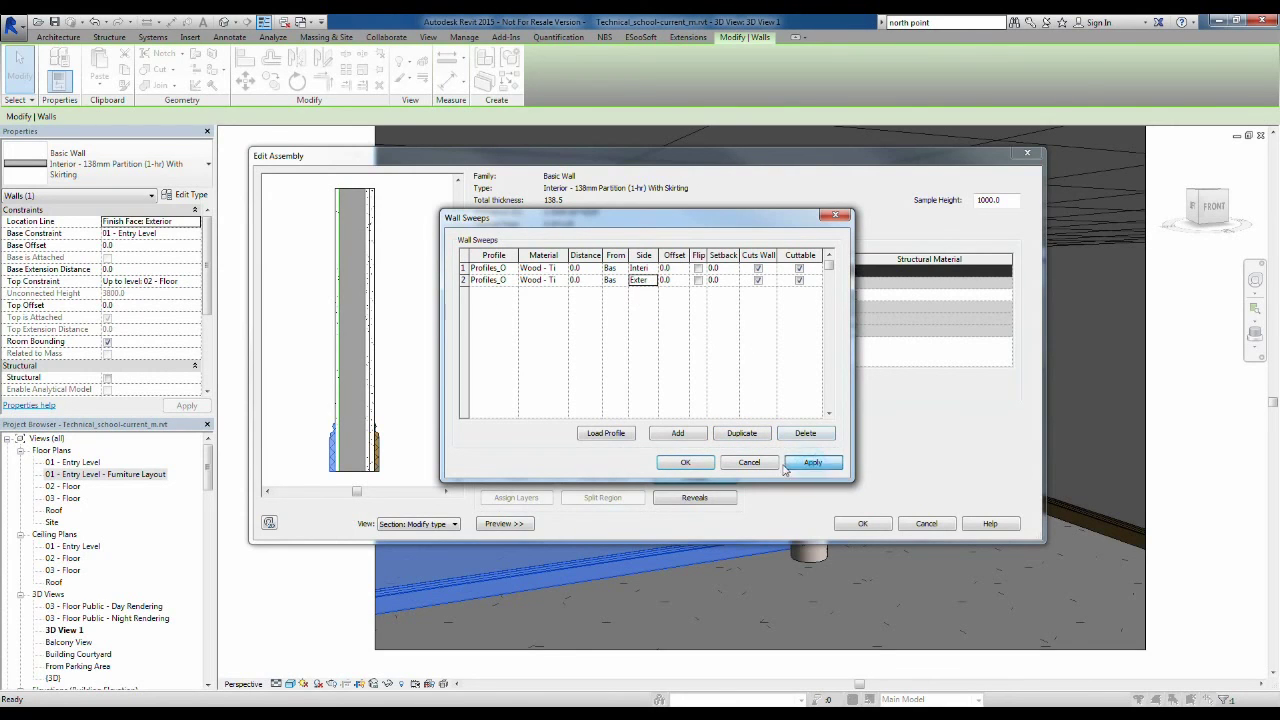
click(686, 463)
click(863, 524)
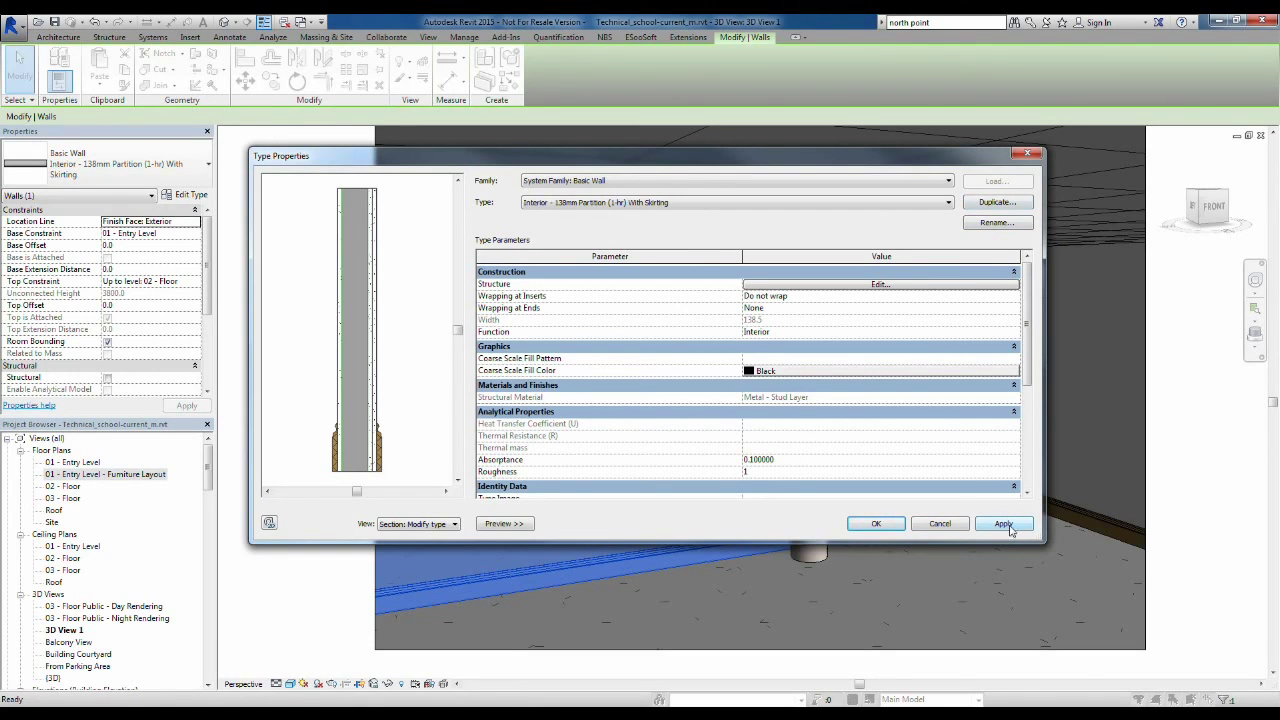
click(1008, 528)
click(877, 528)
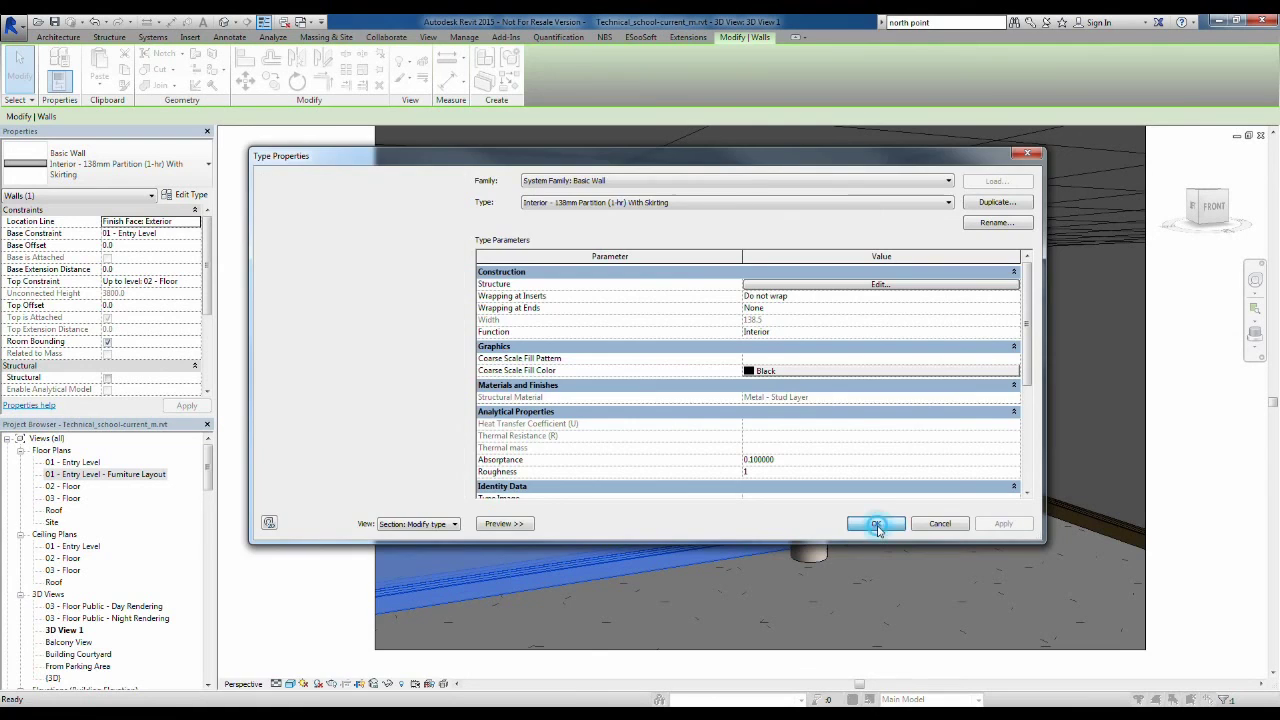
click(944, 590)
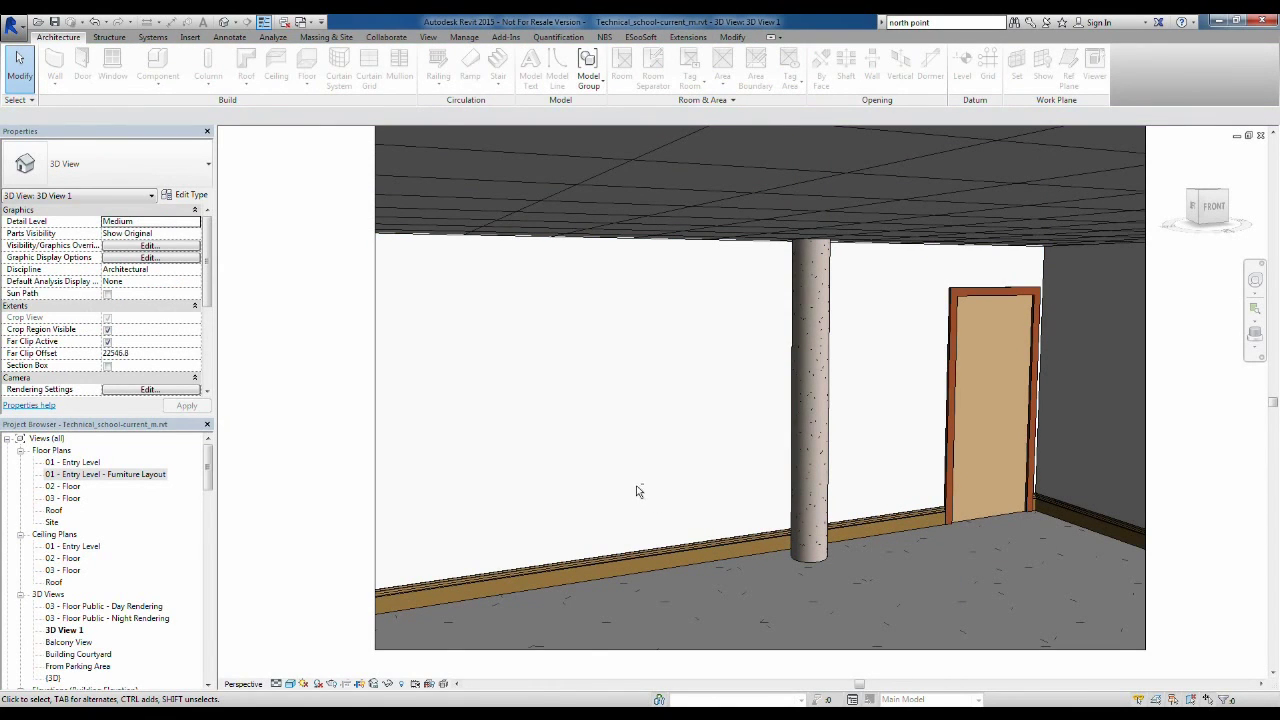
Examine the skirting on the other side of the partition wall, along the glazed corridor
shift+middle_drag(636, 490, 797, 401)
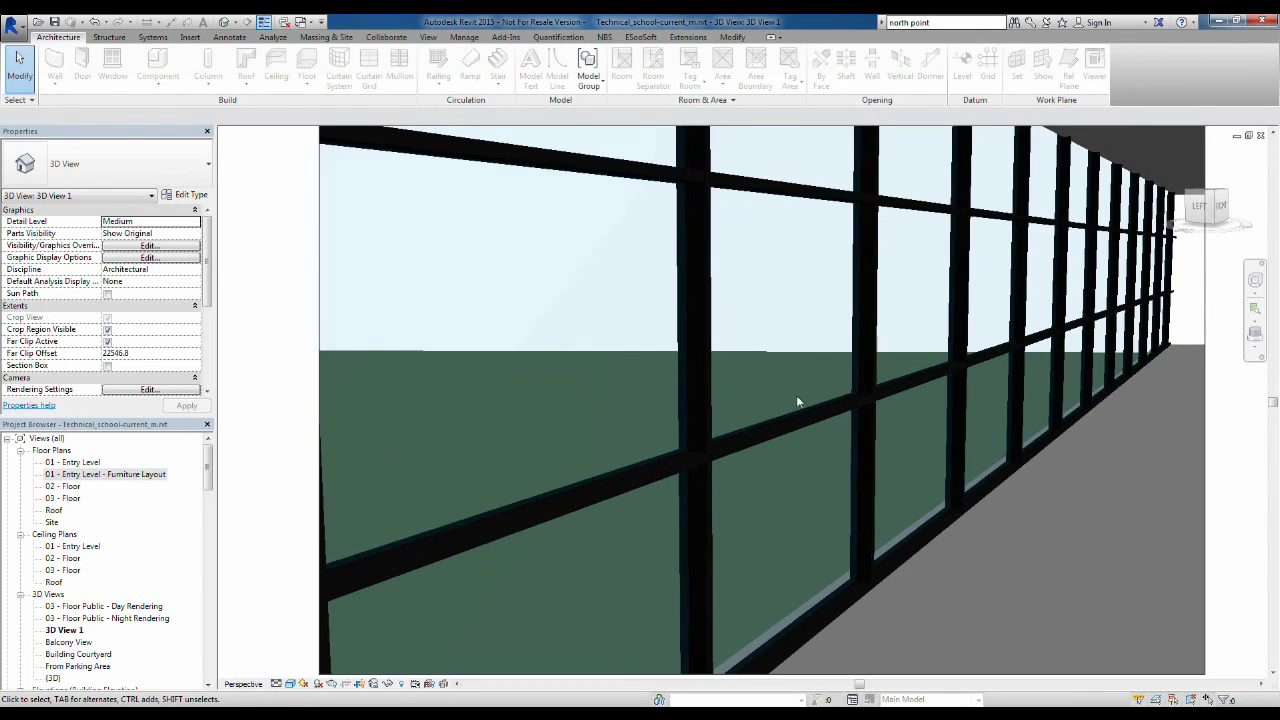
click(1255, 280)
drag(954, 410, 1062, 449)
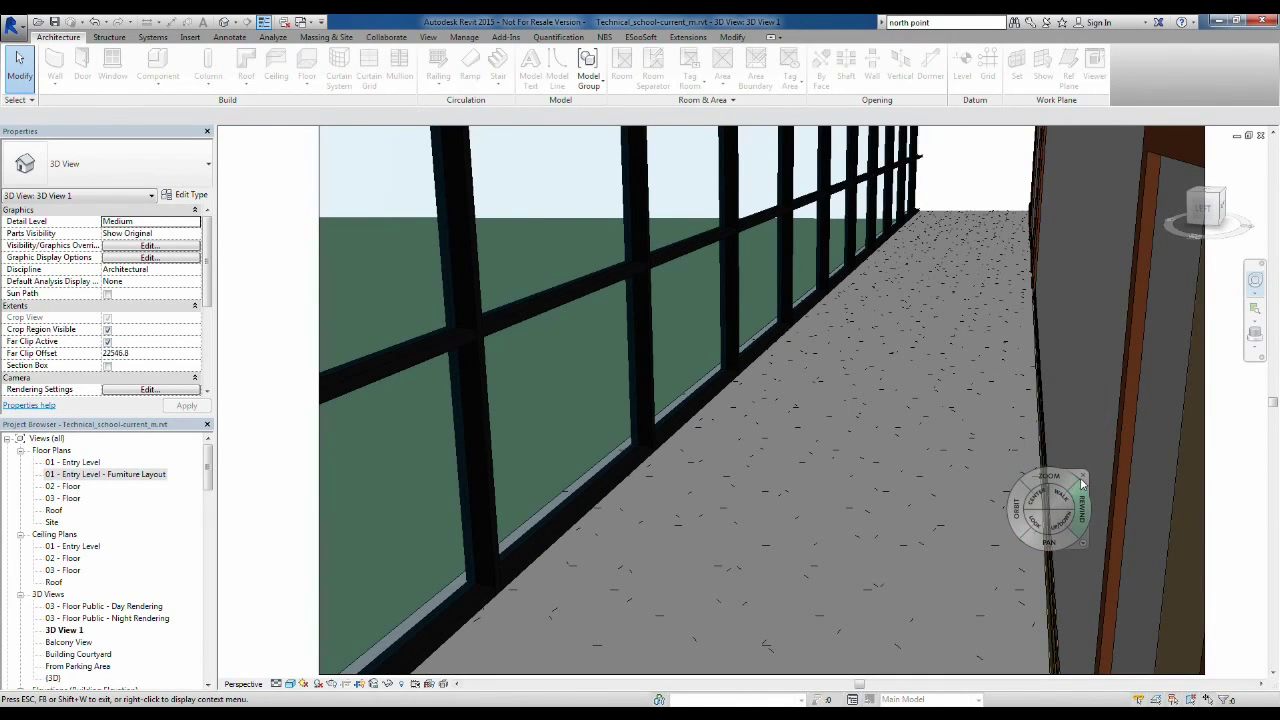
click(1081, 476)
middle_drag(818, 455, 697, 467)
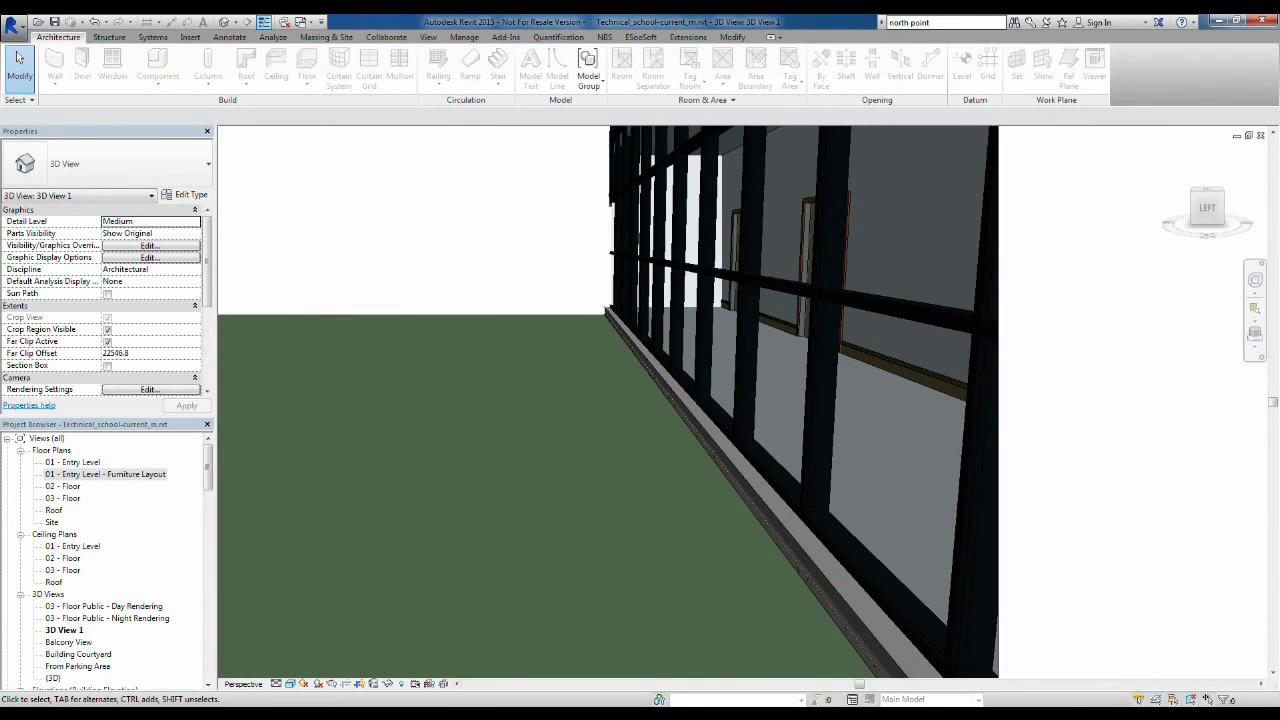